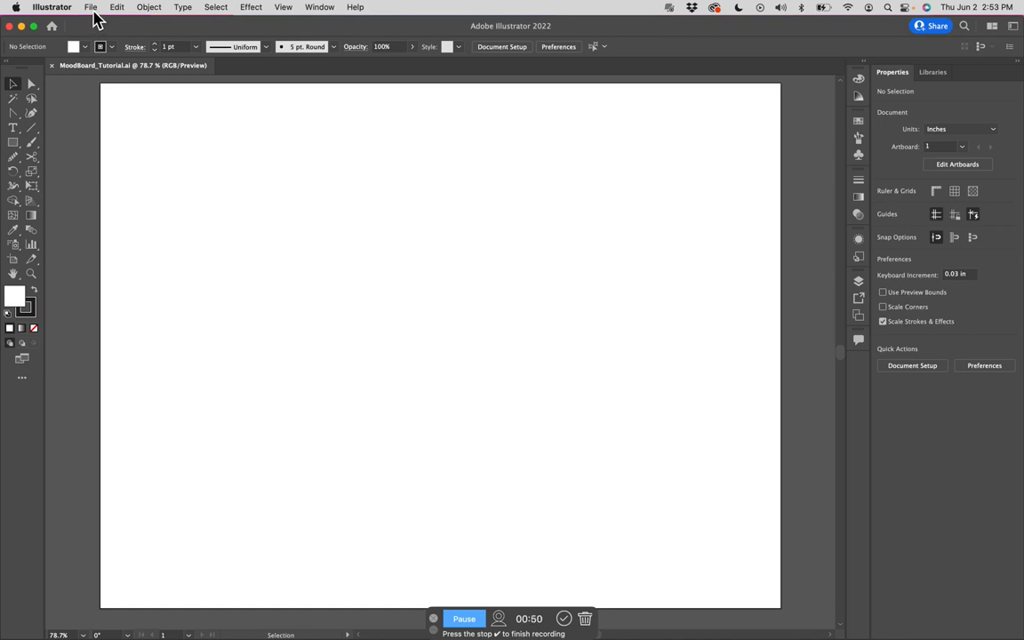
Place all three images from the Fabric folder onto the artboard as linked files
left_click(92, 9)
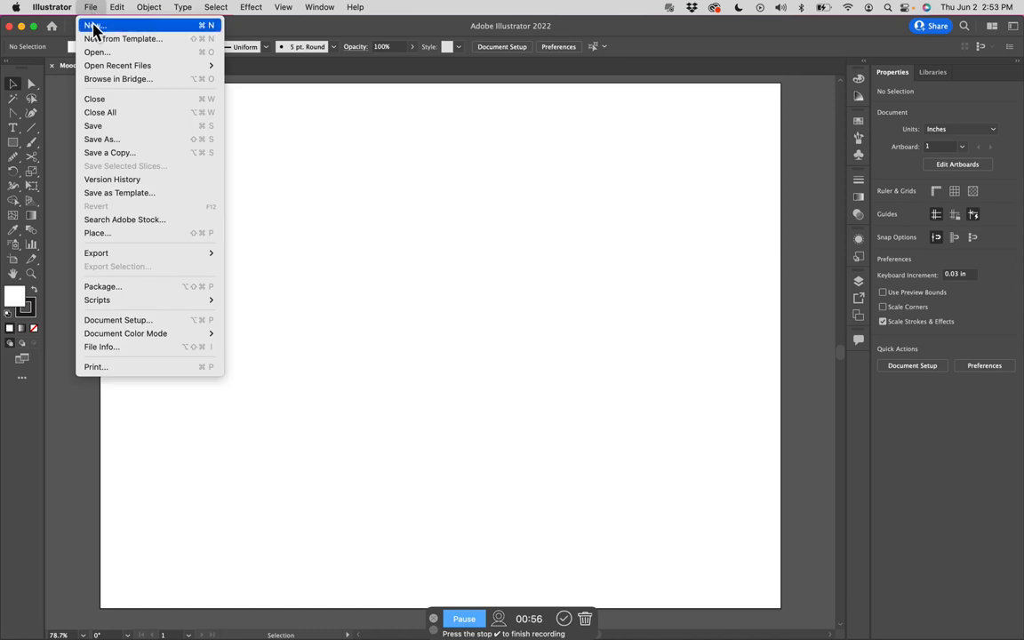
left_click(107, 237)
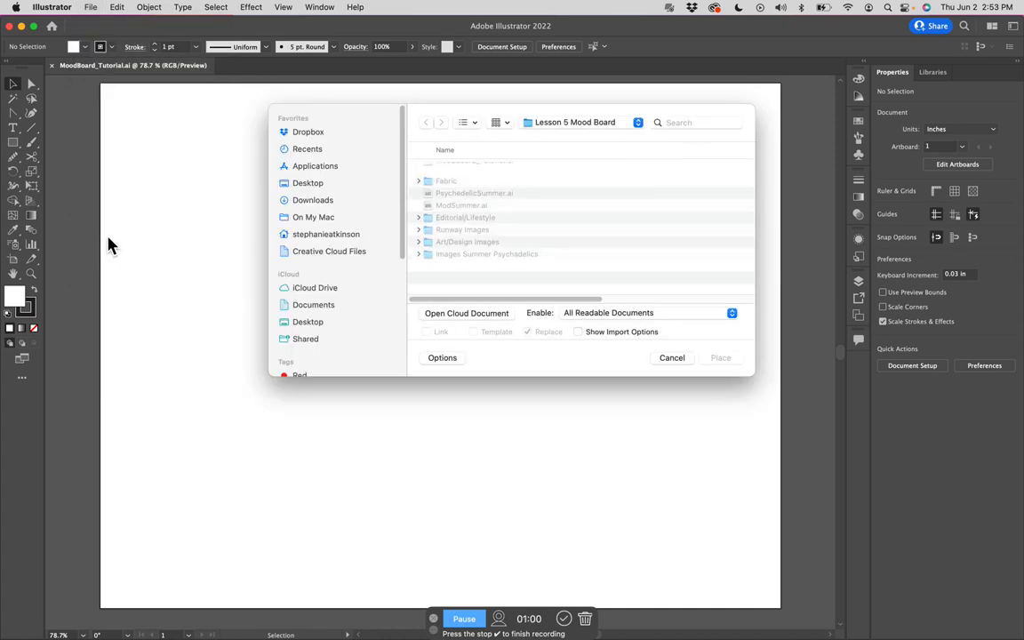
double_click(447, 181)
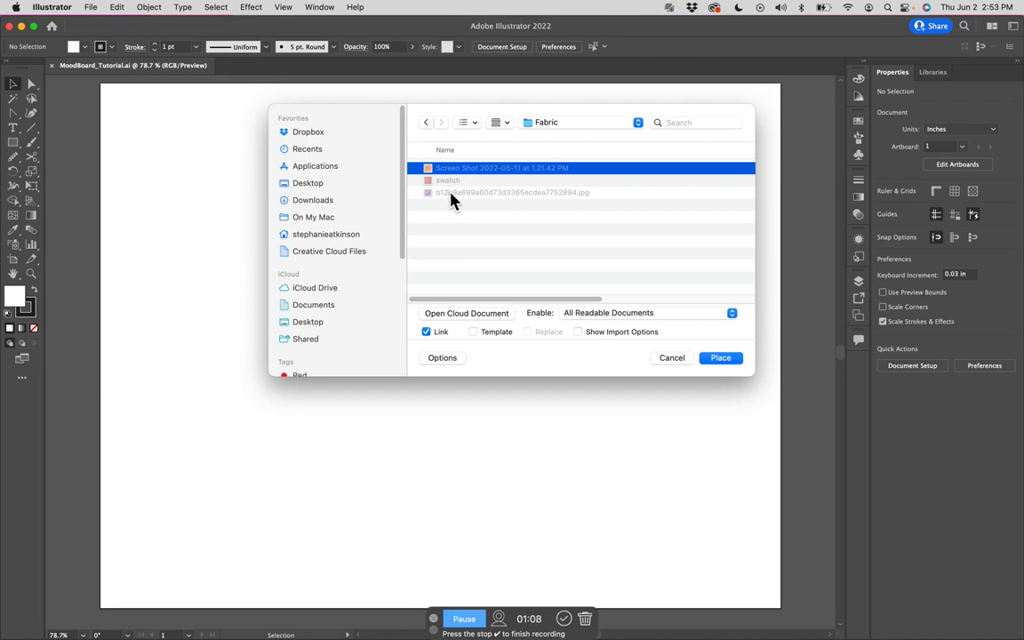
left_click(450, 195, "shift")
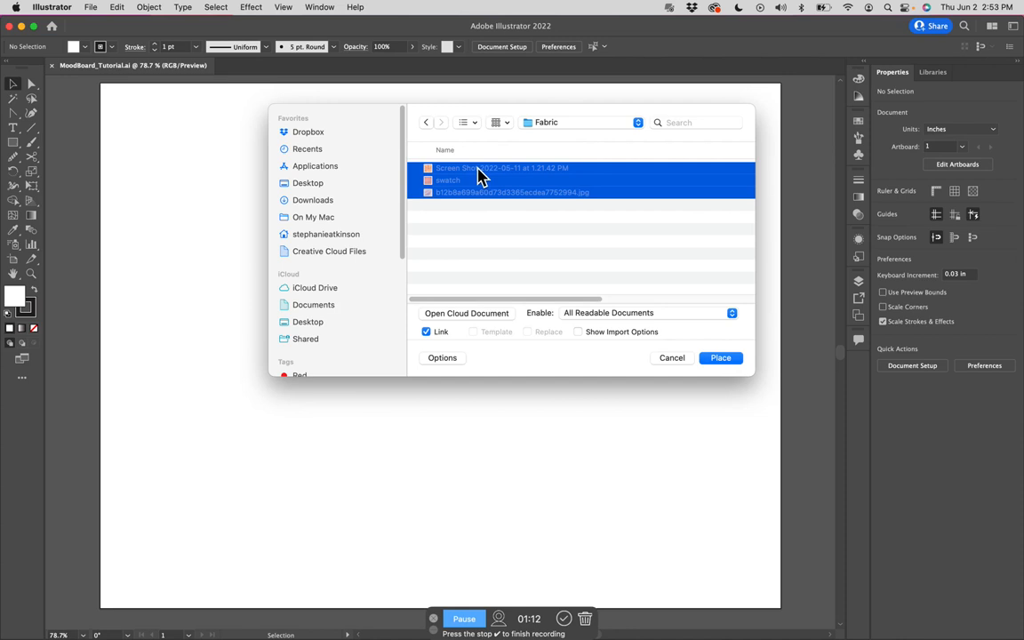
left_click(721, 358)
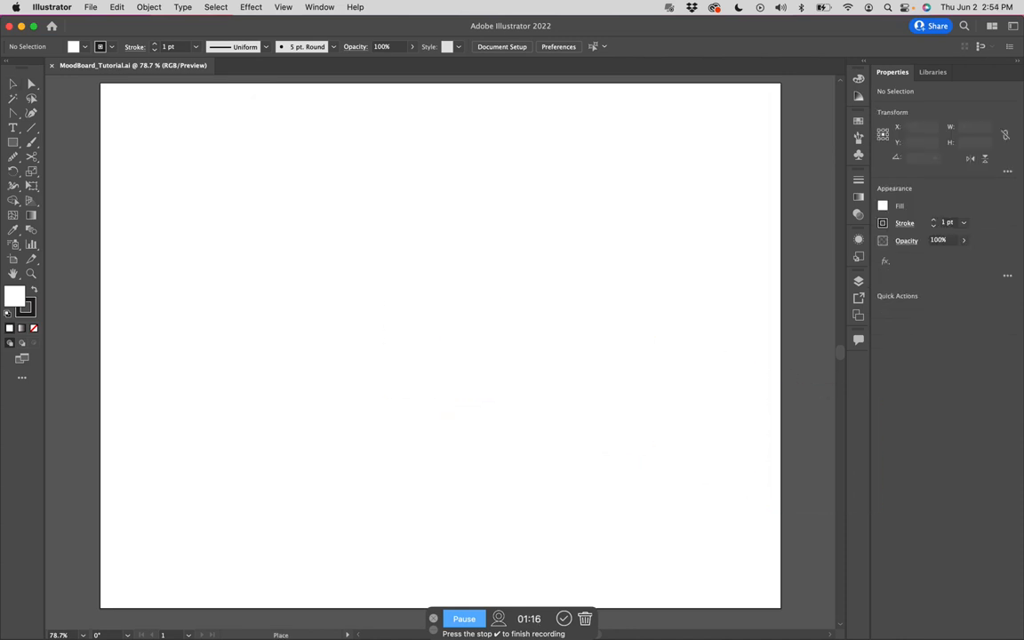
left_click(161, 171)
left_click(389, 191)
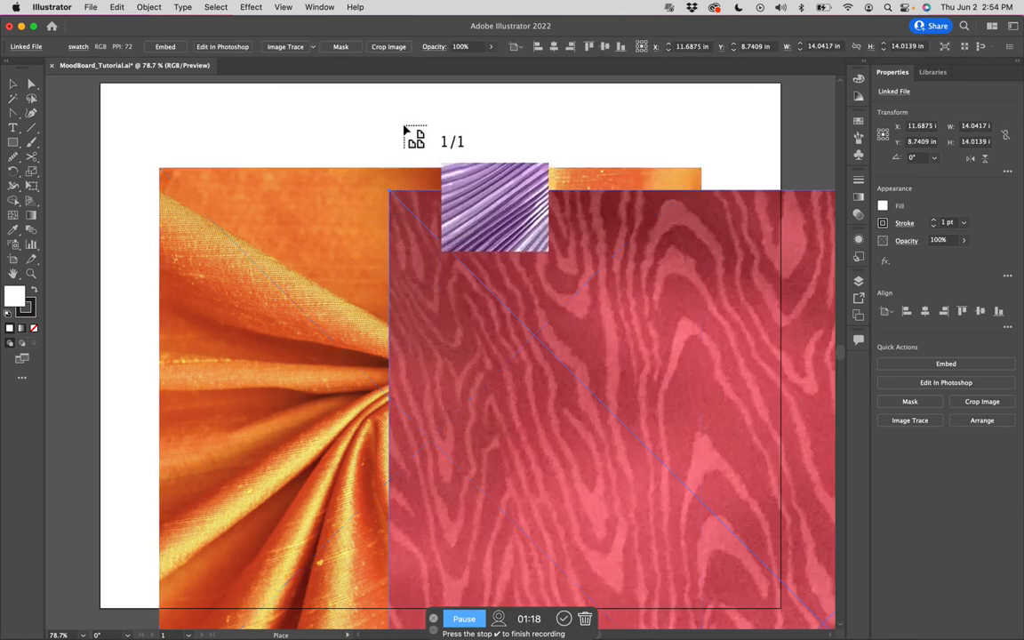
left_click(402, 119)
Switch to Finder and bring all four images from the Lesson 5 Mood Board's Art/Design Images folder into the Illustrator document
key("z")
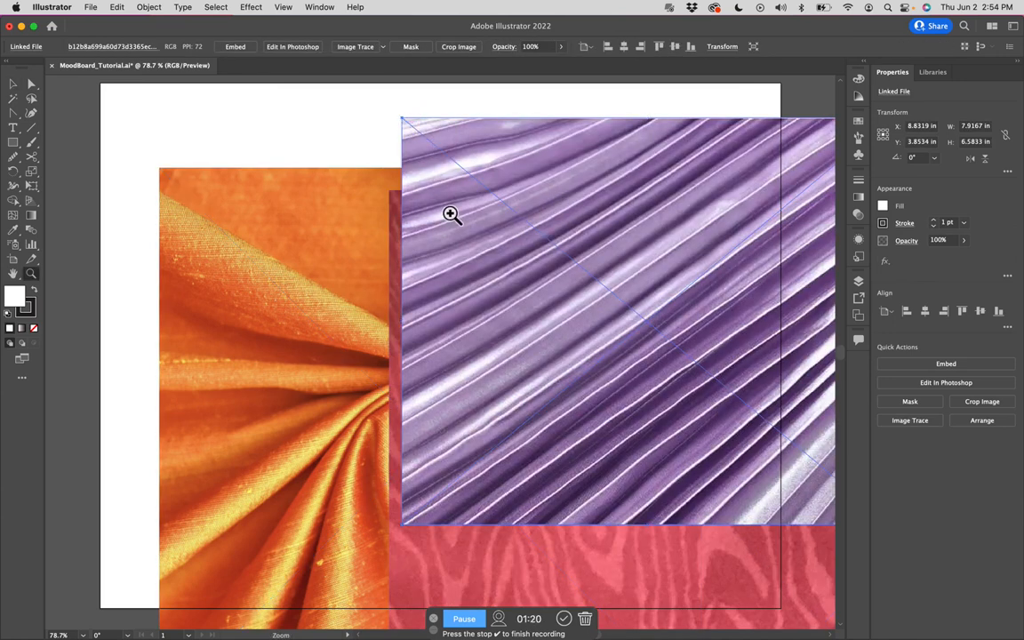
left_click(451, 215, "alt")
left_click(450, 214, "alt")
left_click_drag(608, 365, 492, 107)
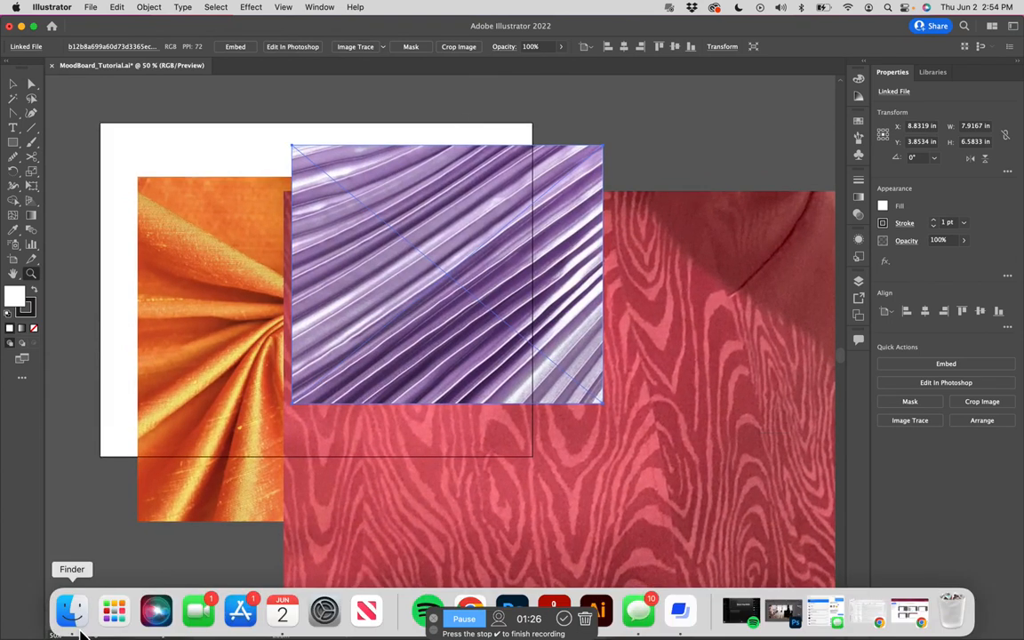
left_click(78, 629)
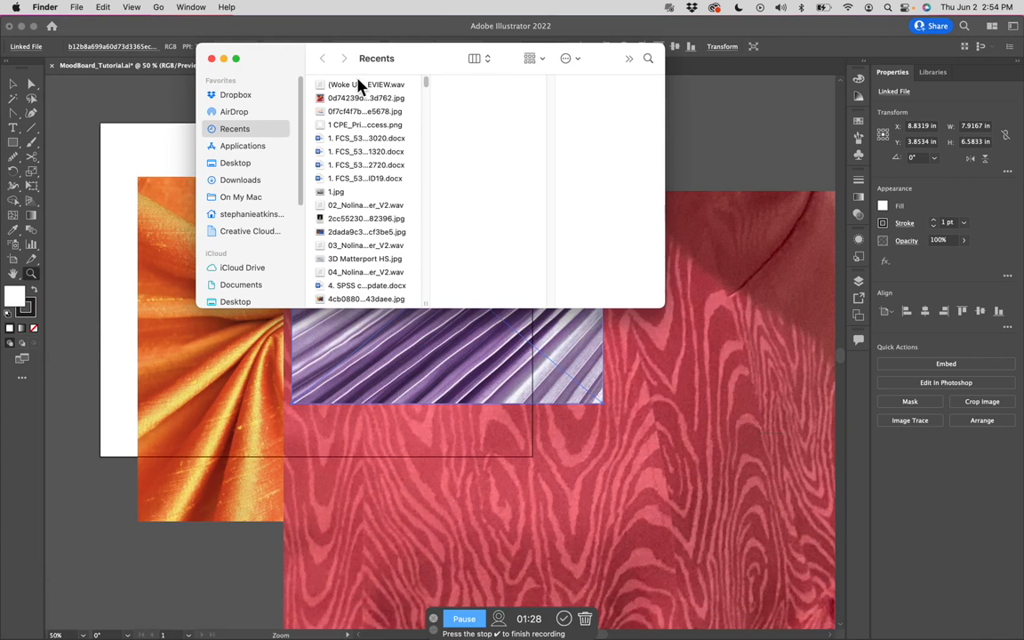
left_click(254, 97)
left_click(343, 169)
left_click(489, 100)
left_click(589, 152)
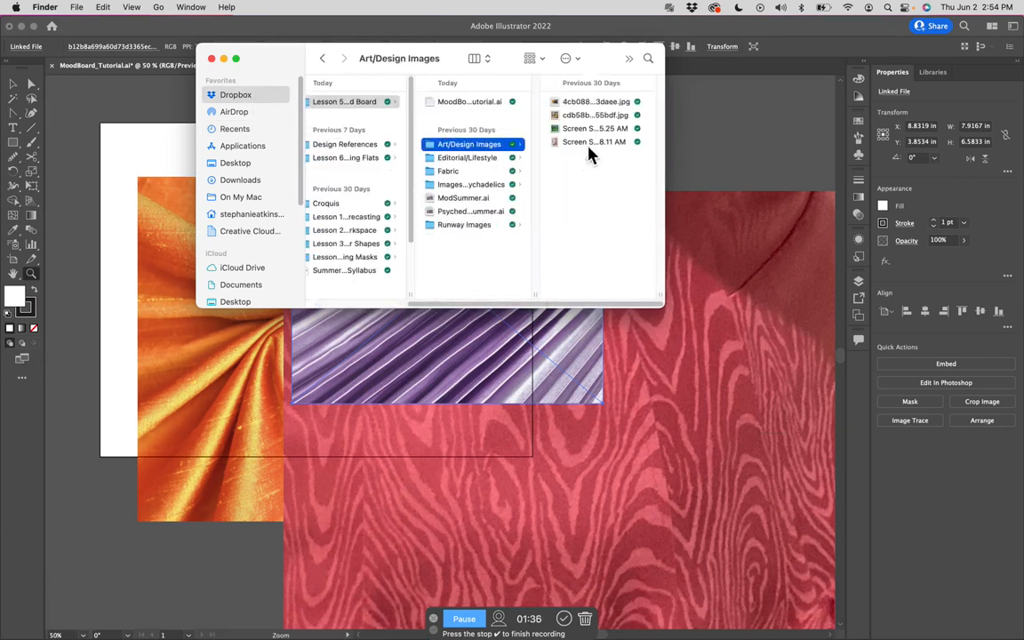
left_click_drag(589, 158, 589, 109)
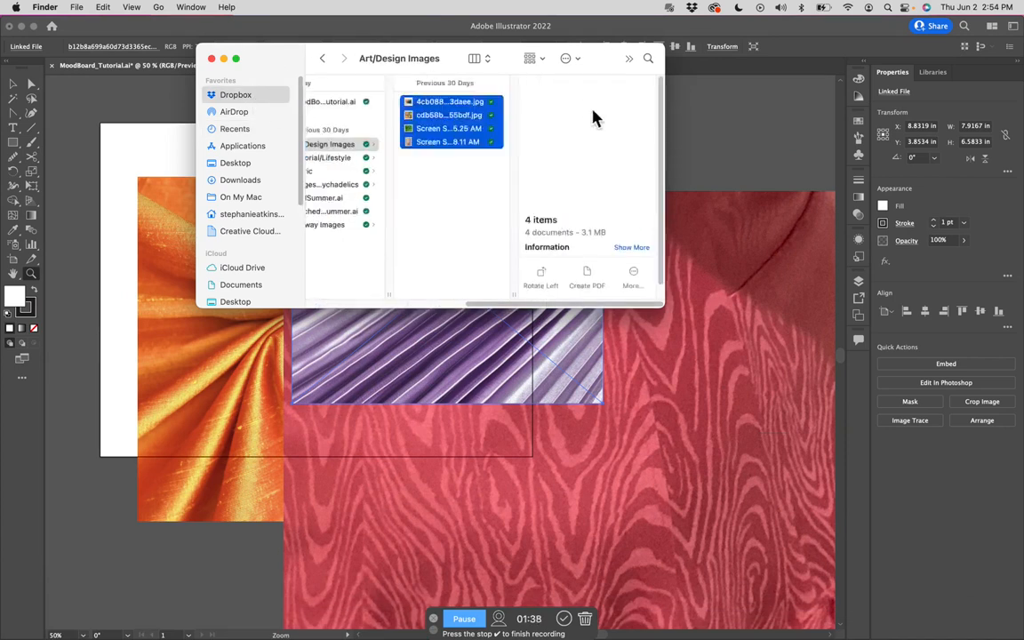
left_click_drag(455, 114, 657, 400)
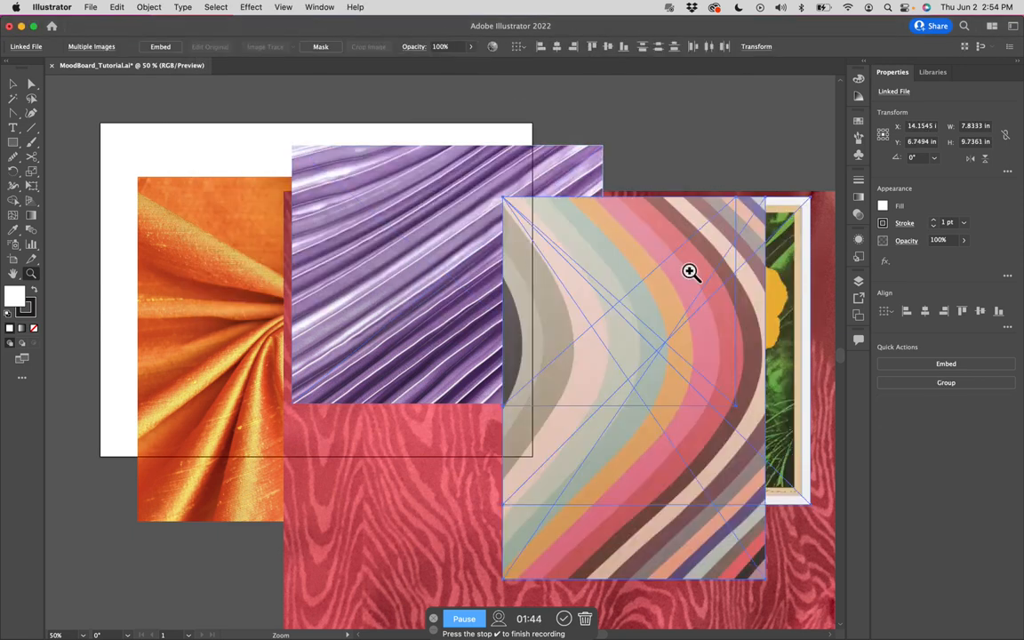
Separate the stacked art images, moving the striped artwork over the orange fabric and the green floral print above the framed flower print
left_click(14, 84)
left_click_drag(661, 291, 413, 236)
left_click_drag(489, 258, 651, 304)
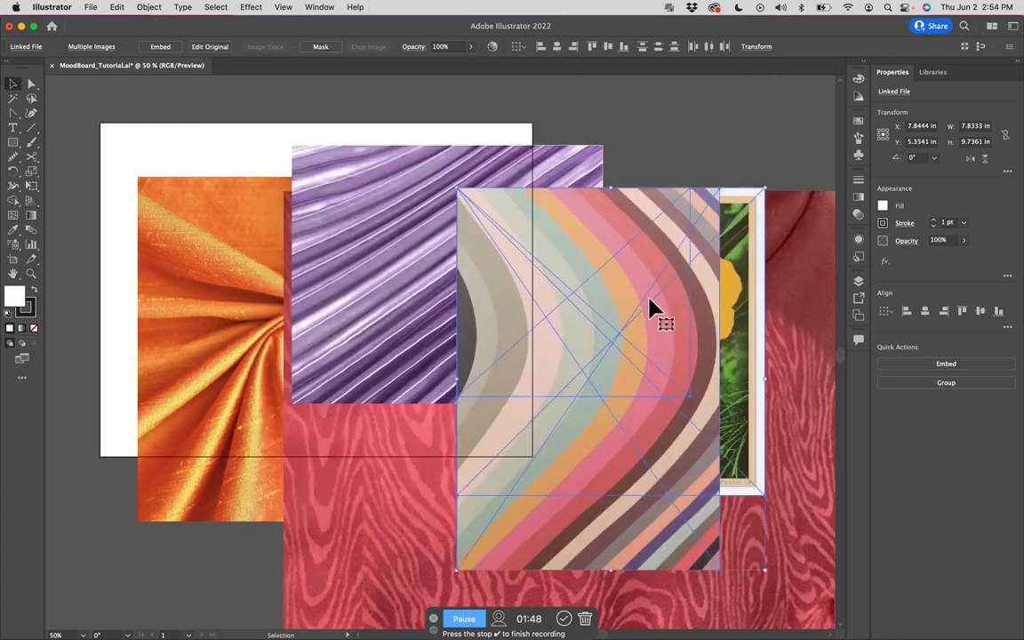
left_click(673, 164)
left_click_drag(656, 217, 460, 206)
left_click_drag(636, 242, 711, 144)
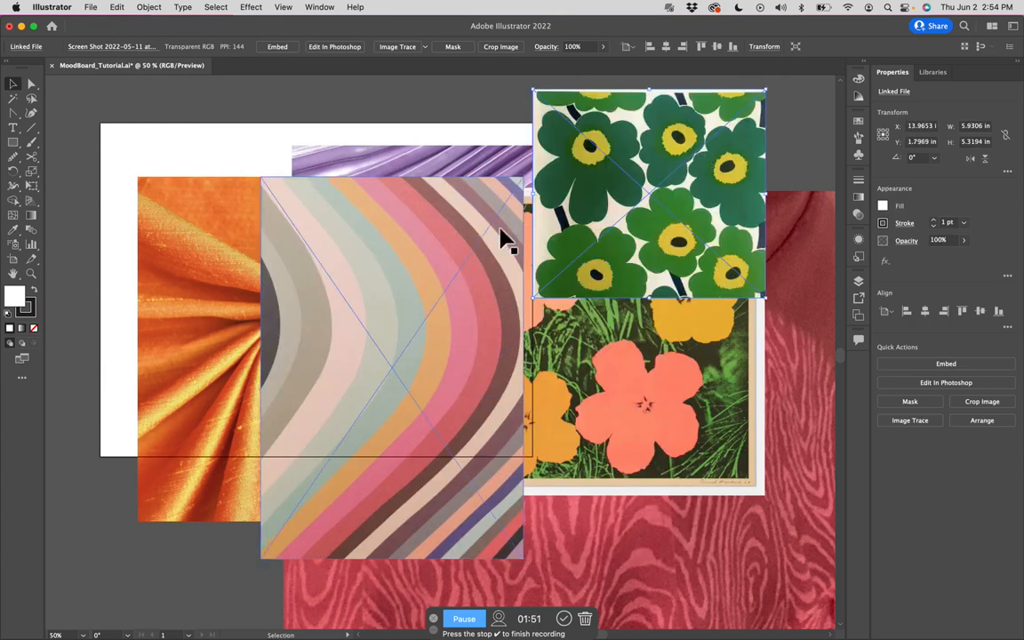
Scale the blue-carpet beach runway photo proportionally to about 4.06 by 6.08 in and position it near the artboard's upper-left corner
key("z")
left_click(488, 242, "alt")
left_click_drag(510, 306, 557, 220)
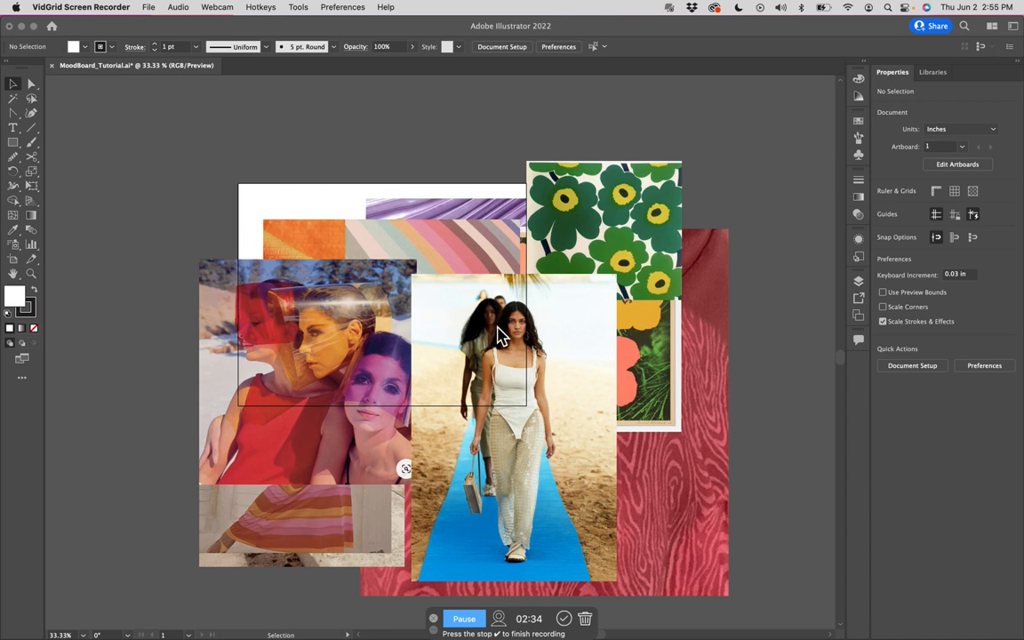
left_click(528, 349)
left_click_drag(544, 357, 307, 230)
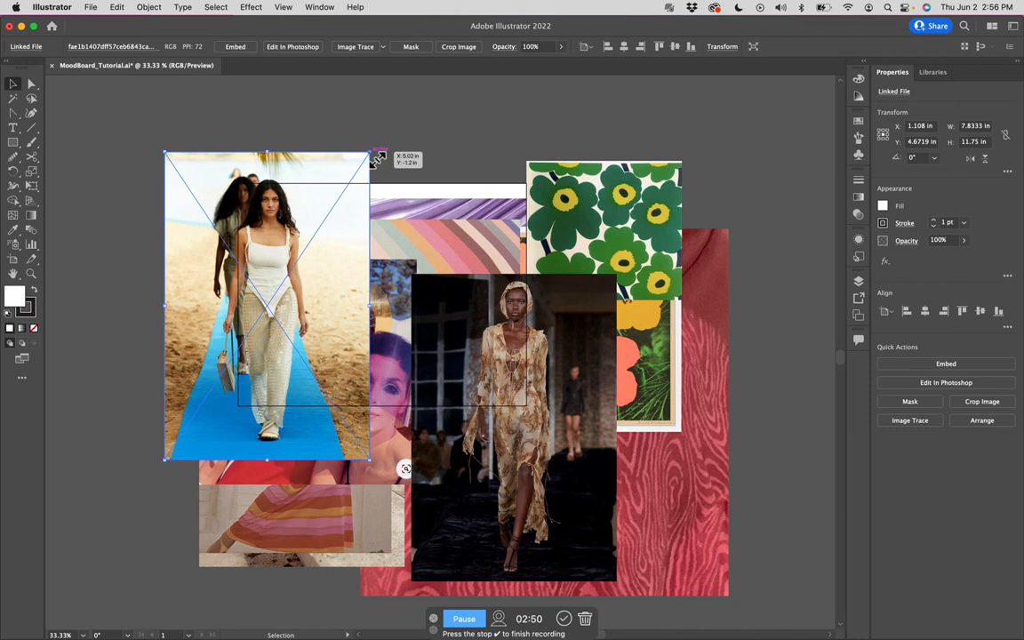
left_click_drag(378, 158, 275, 278)
left_click_drag(222, 380, 313, 267)
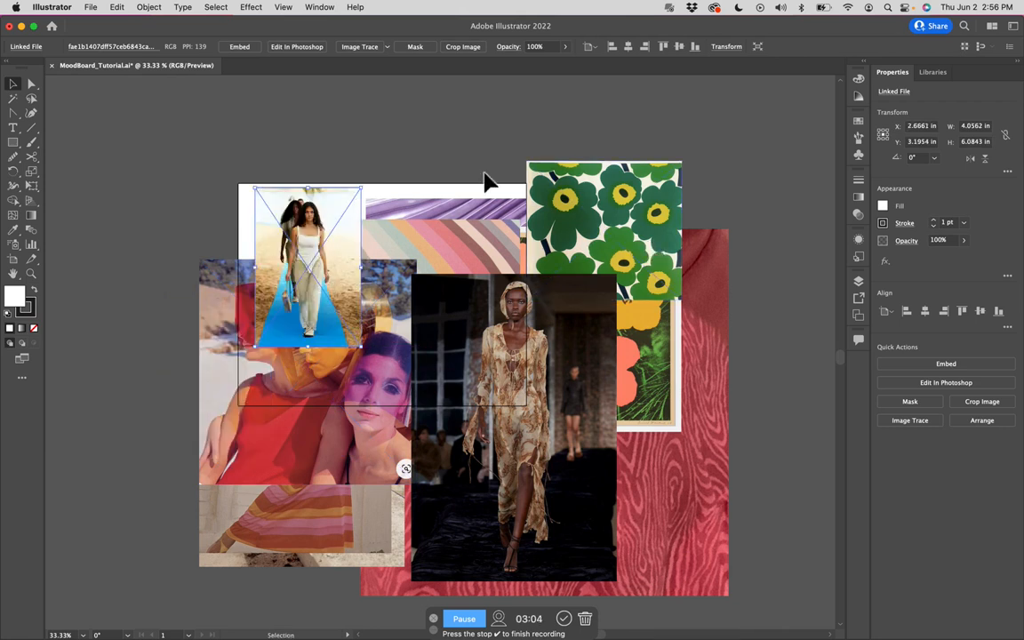
Move the reduced beach runway photo off the artboard to empty canvas at its upper left and deselect it
left_click_drag(409, 151, 503, 173)
left_click_drag(366, 285, 201, 229)
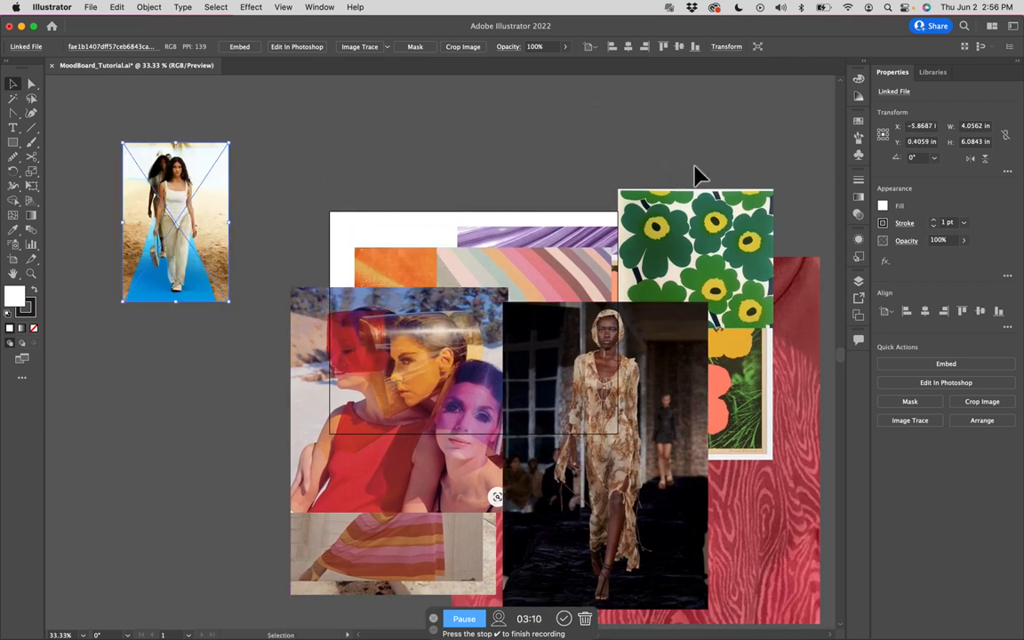
left_click(732, 160)
left_click_drag(761, 164, 690, 117)
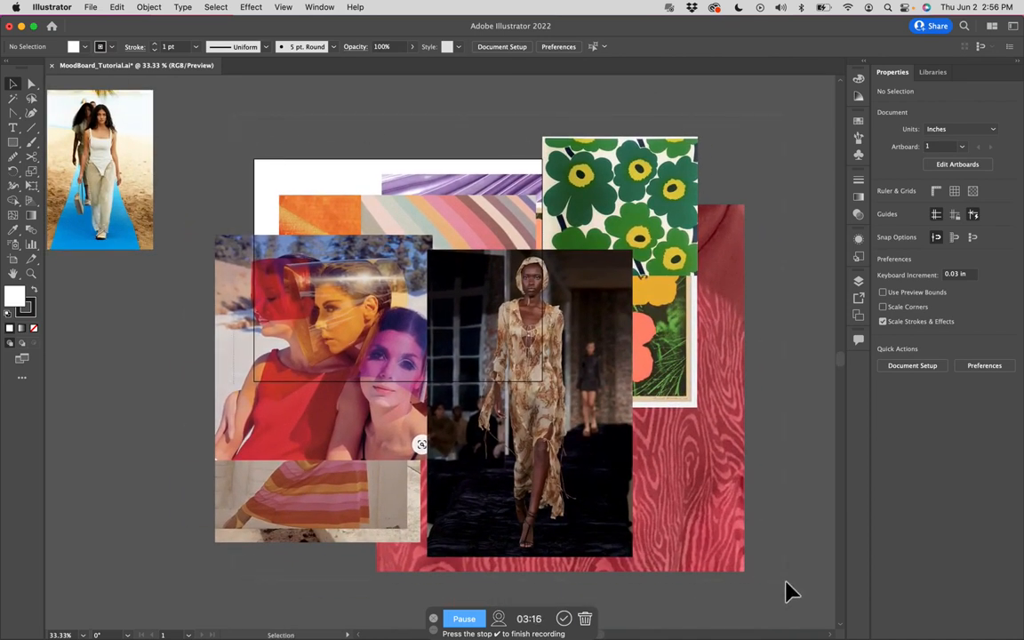
Scale all the remaining images uniformly to 50% and move them together onto the artboard
key("super+a")
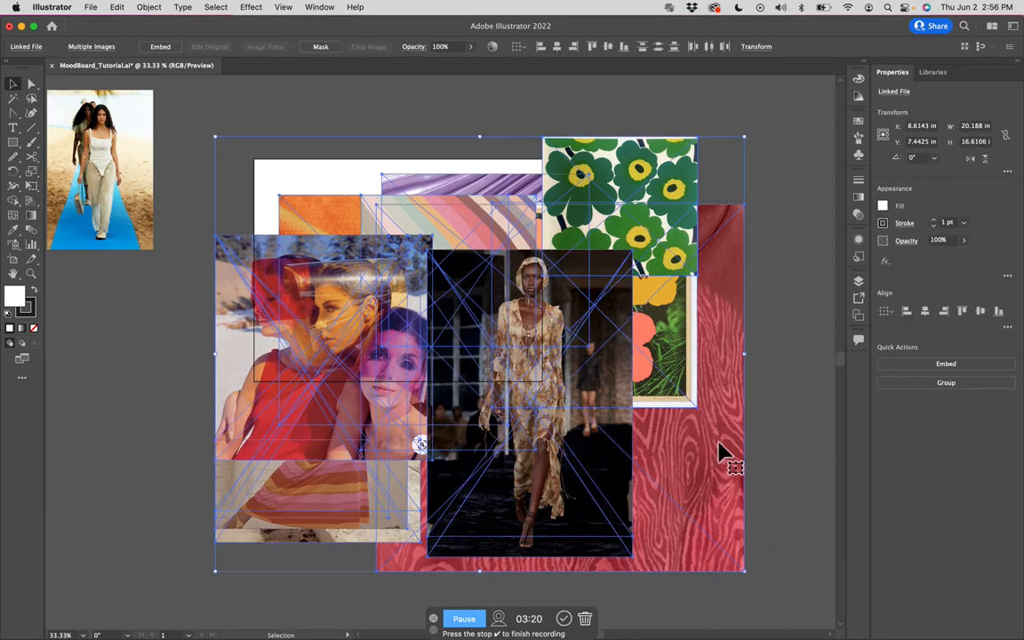
right_click(603, 461)
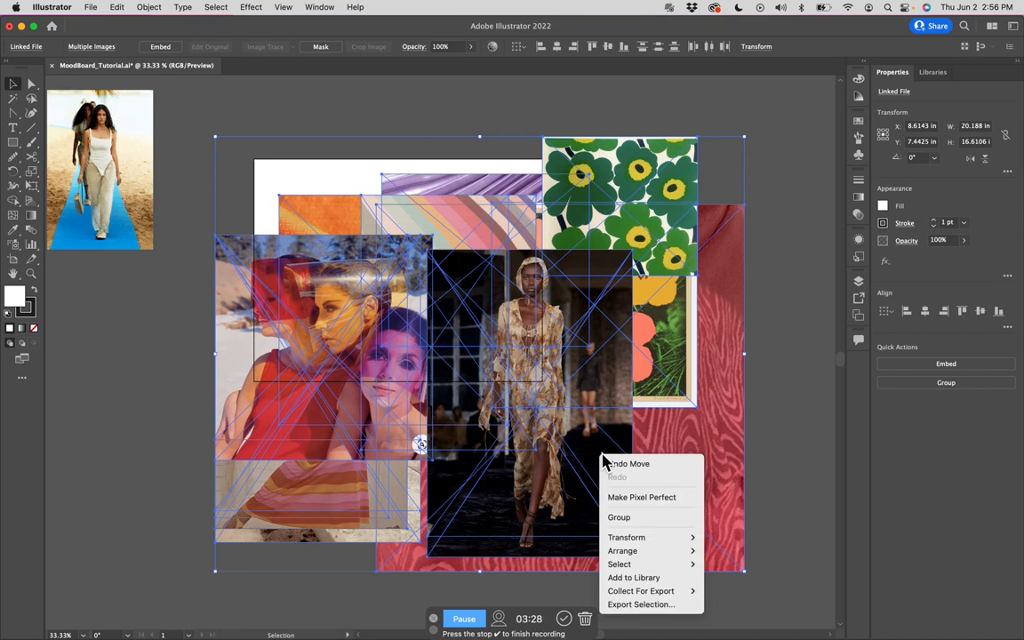
mouse_move(648, 543)
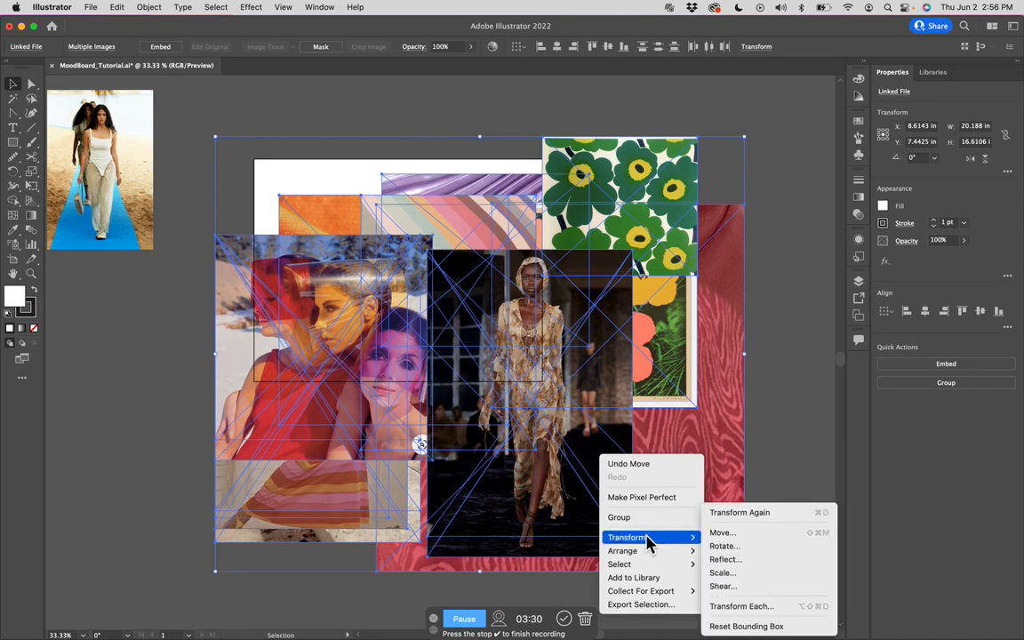
left_click(720, 575)
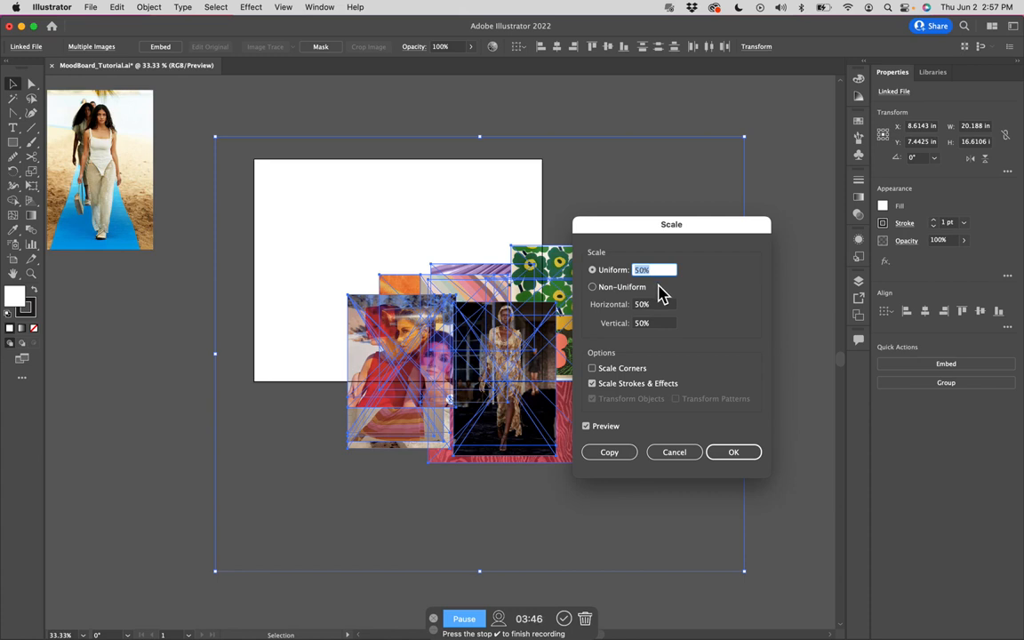
left_click(734, 453)
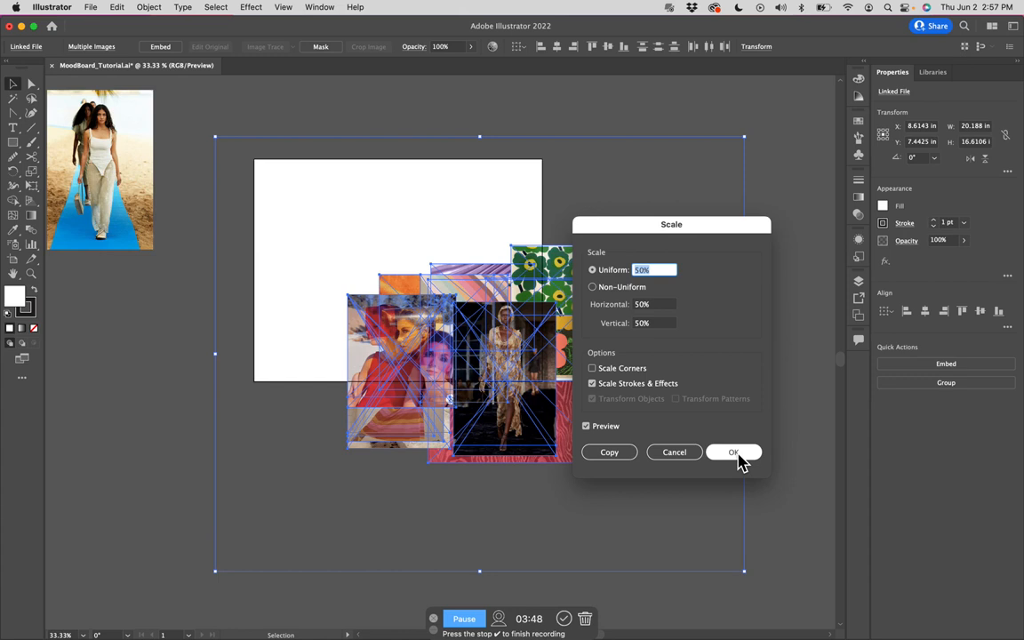
left_click(737, 455)
left_click_drag(606, 433, 471, 338)
left_click(623, 365)
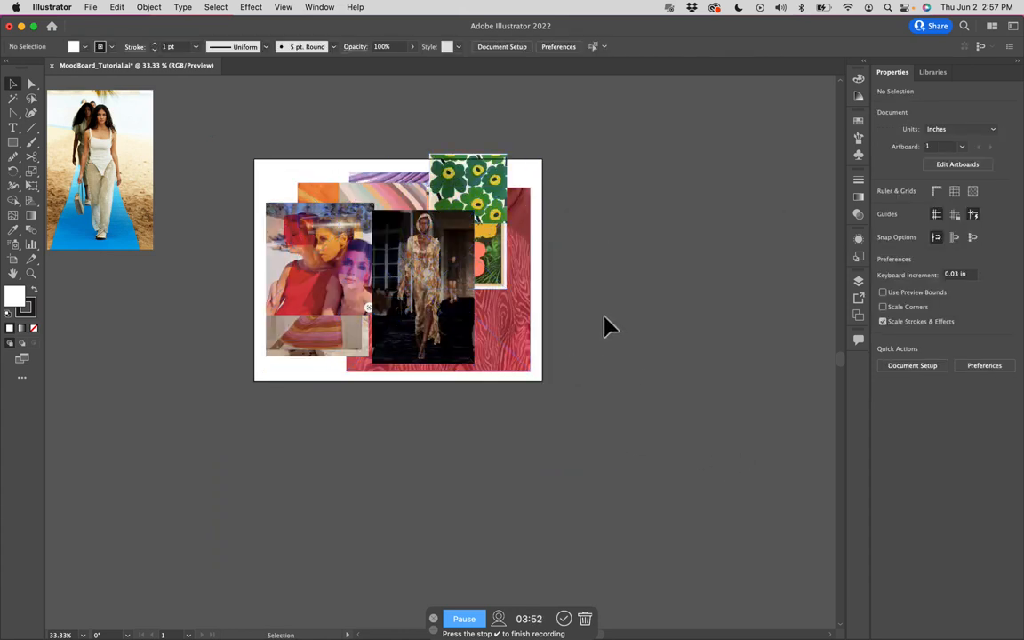
Spread the runway and editorial photos onto the empty canvas beside and below the artboard
left_click_drag(98, 161, 187, 215)
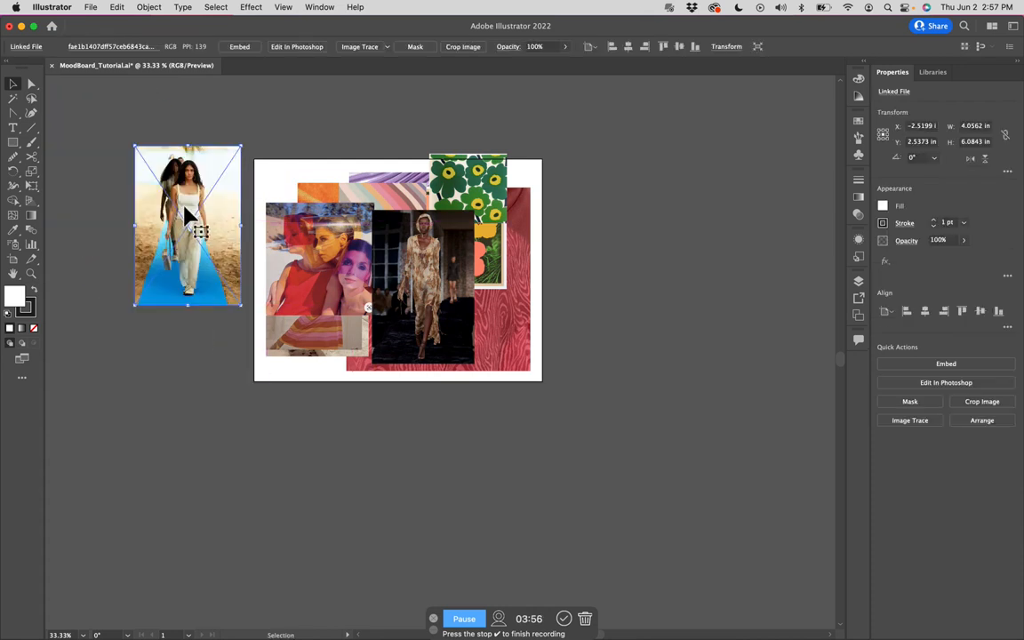
left_click_drag(315, 274, 178, 391)
left_click_drag(421, 302, 623, 240)
left_click_drag(336, 291, 322, 485)
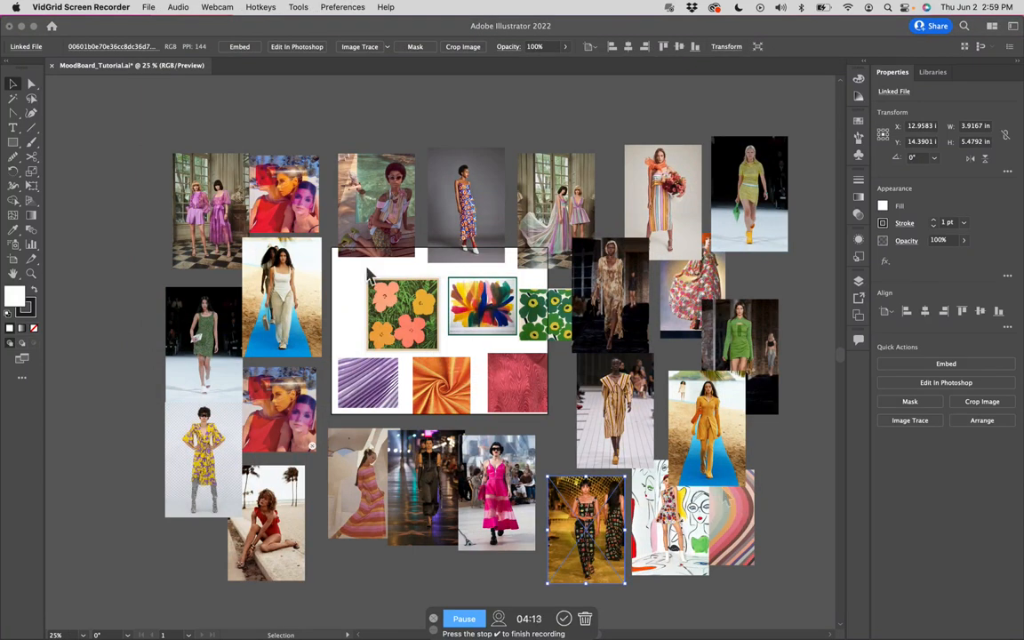
Move the flower print, multicolour painting and green floral print off the artboard into a column on the far-left canvas
scroll(400, 249, "down", 1)
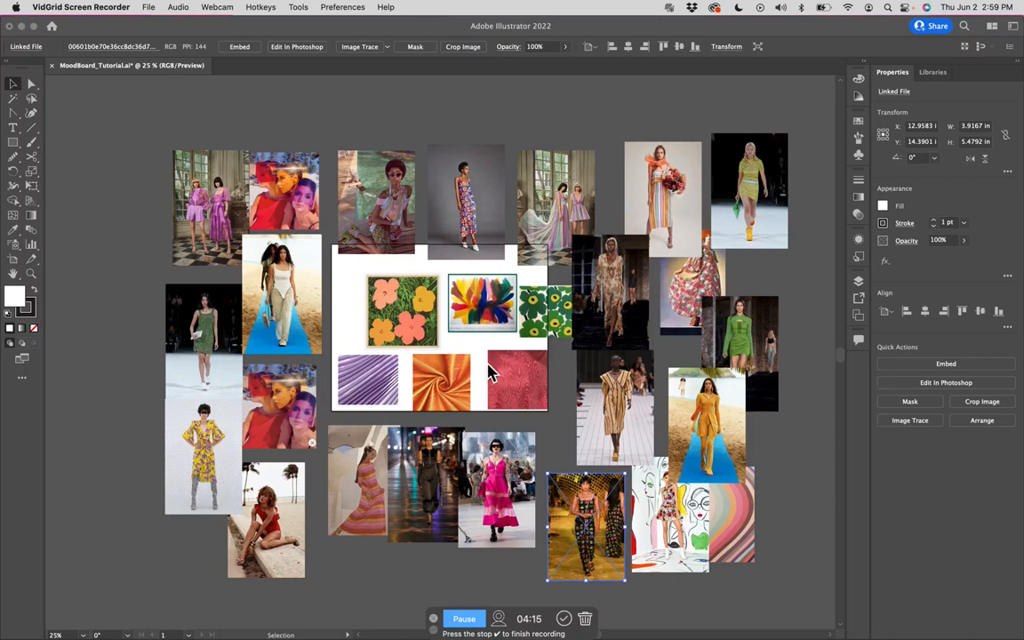
scroll(502, 348, "up", 1)
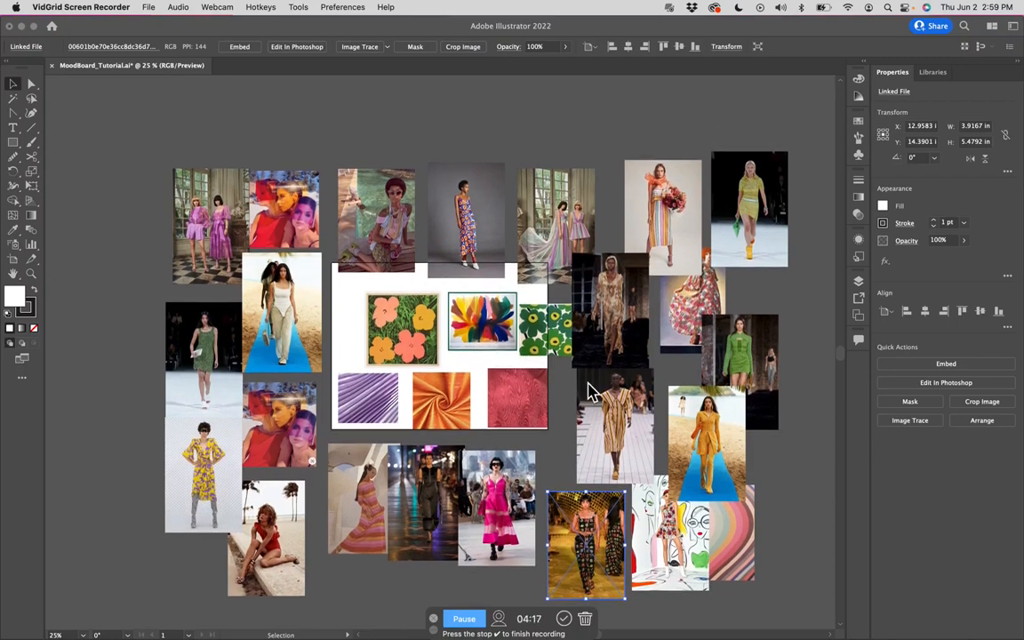
left_click(796, 478)
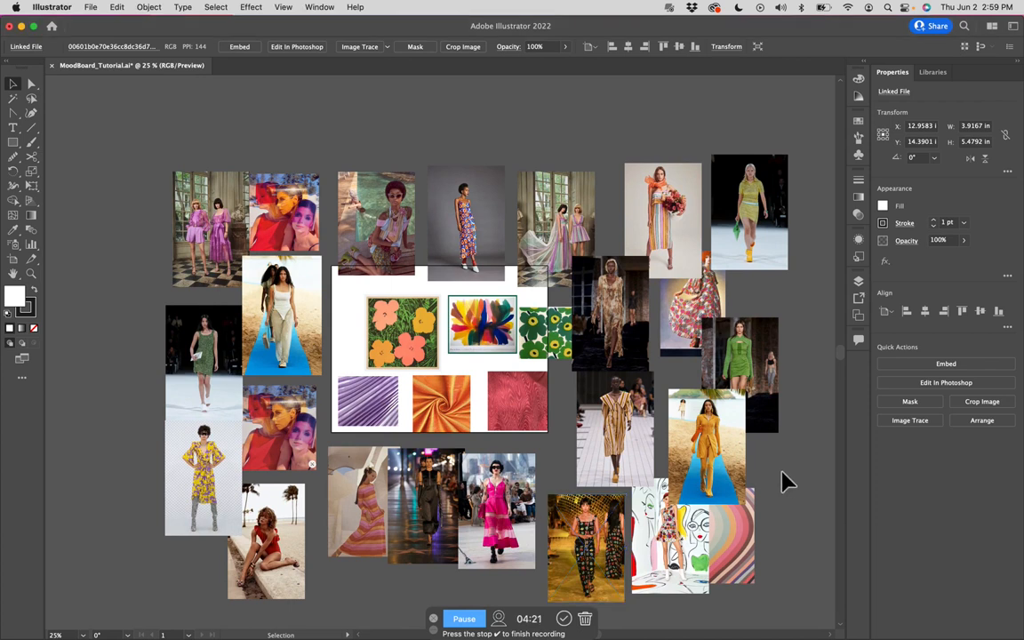
left_click(786, 478)
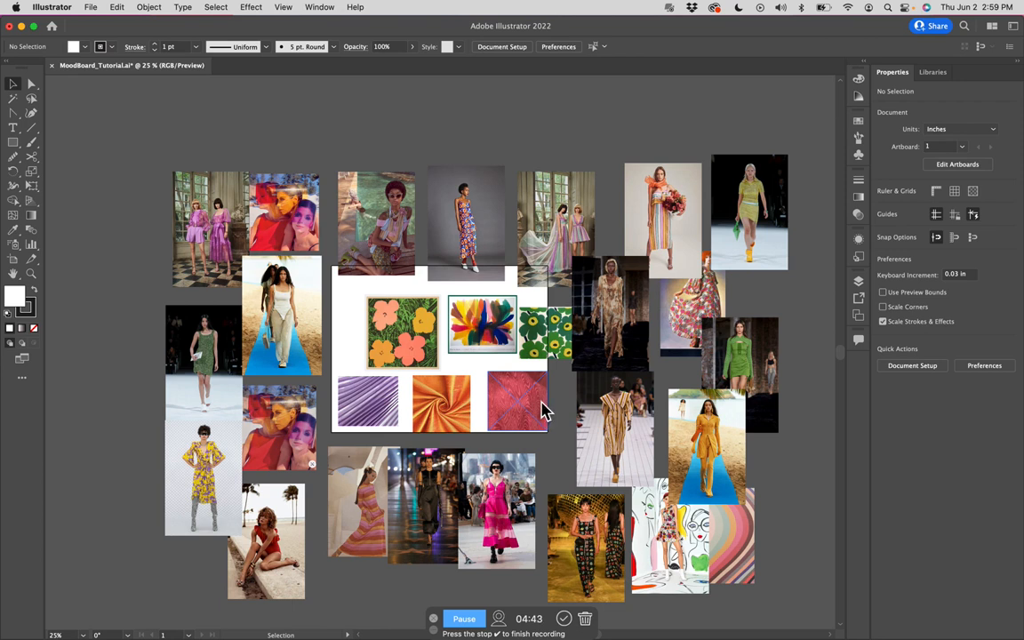
mouse_move(384, 313)
left_mouse_down()
mouse_move(166, 242)
mouse_move(107, 191)
left_mouse_up()
mouse_move(498, 345)
left_mouse_down()
mouse_move(183, 342)
mouse_move(106, 329)
left_mouse_up()
mouse_move(547, 345)
left_mouse_down()
mouse_move(142, 389)
mouse_move(84, 418)
left_mouse_up()
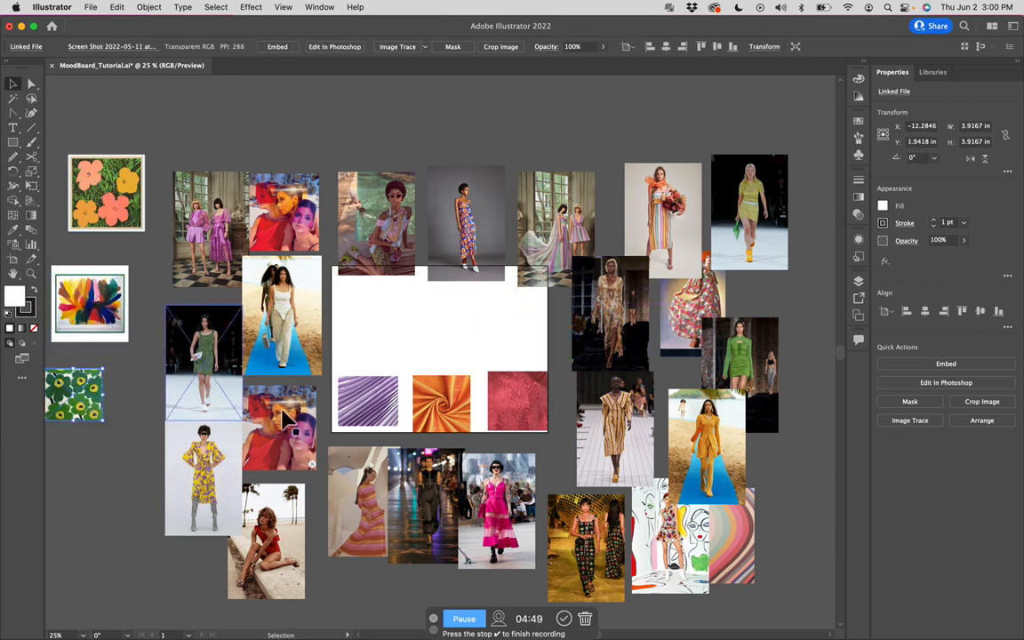
Scale the three fabric swatches down together toward the artboard's lower-left corner
left_click_drag(377, 347, 566, 388)
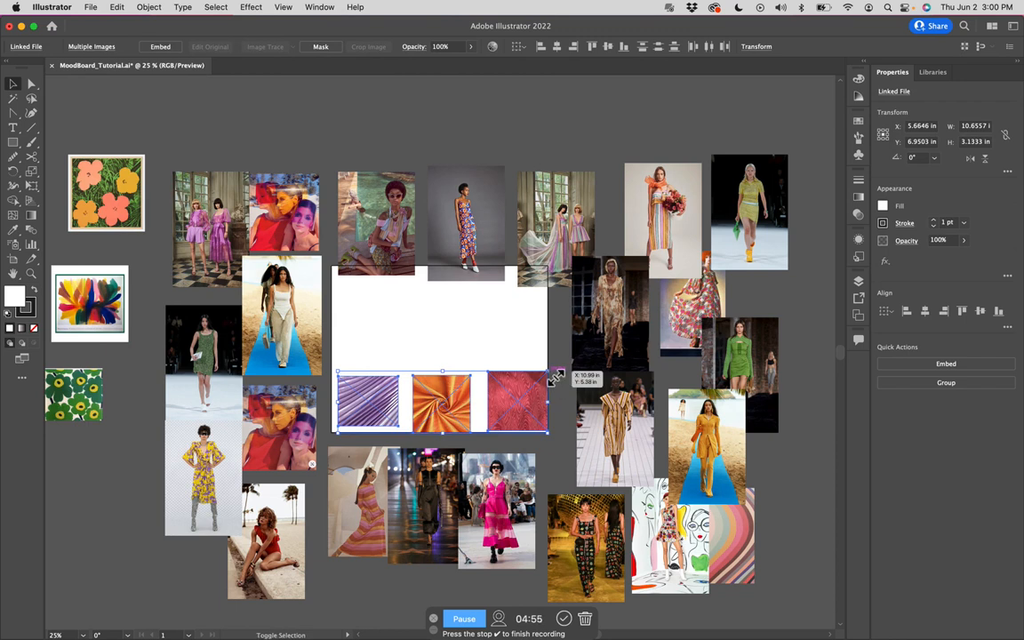
left_click_drag(554, 377, 475, 409)
left_click(557, 404)
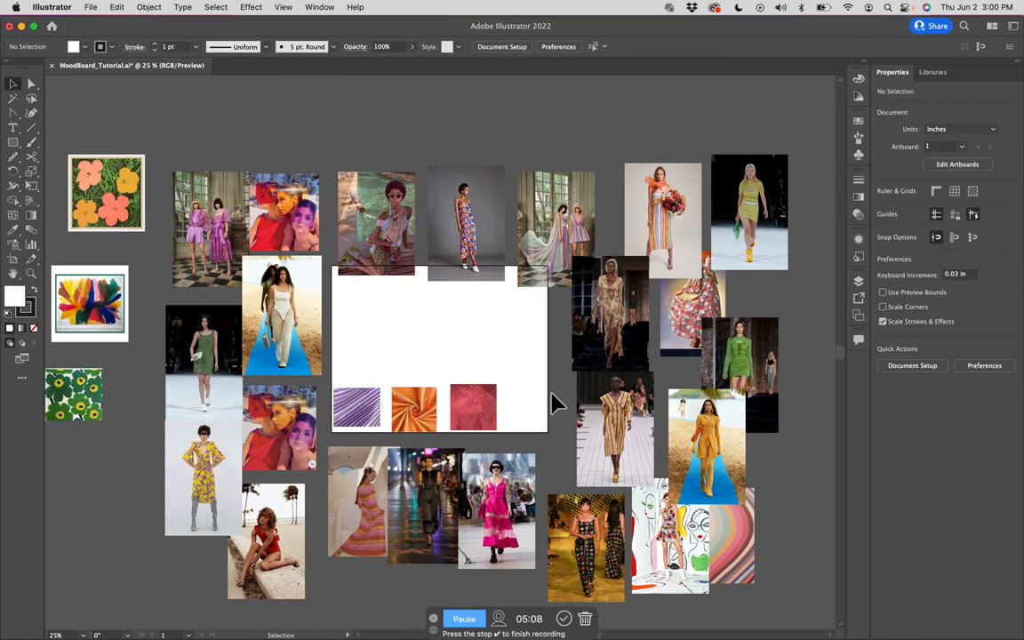
Line up the striped-dress, orange-outfit and green-dress photos above the fabric swatches, clearing the two photos that overlap the artboard's top edge
left_click_drag(382, 462, 429, 342)
left_click_drag(414, 263, 408, 218)
left_click_drag(480, 234, 388, 327)
scroll(743, 466, "down", 1)
scroll(733, 465, "down", 1)
left_click_drag(722, 461, 499, 347)
left_click_drag(694, 355, 571, 345)
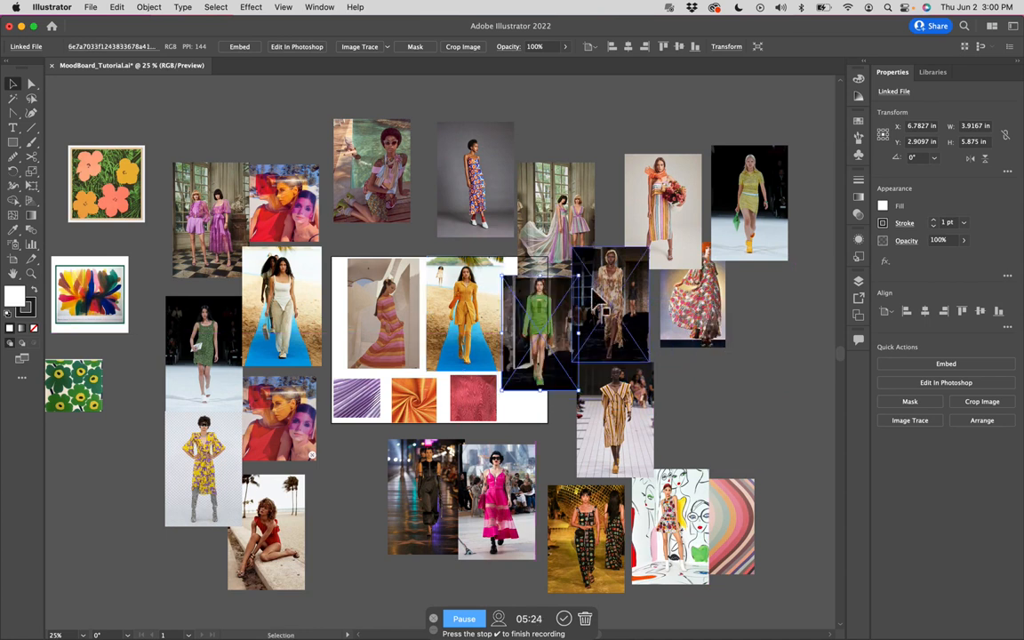
Move the pastel-gowns photo clear above the artboard and tuck the orange-outfit and green-dress photos closer together beside the striped dress
left_click_drag(565, 216, 589, 167)
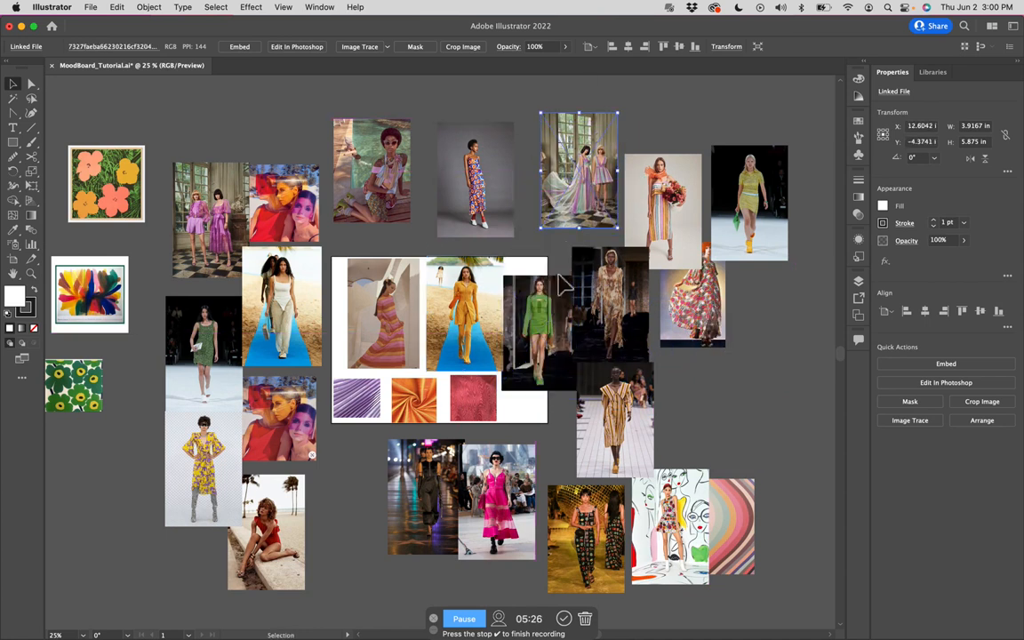
scroll(533, 288, "down", 1)
left_click_drag(482, 325, 468, 326)
left_click_drag(544, 336, 523, 317)
Move the fringed-dress runway photo to the far-right canvas and place the floral-gown photo directly below the green dress
left_click_drag(650, 337, 824, 412)
left_click_drag(686, 297, 544, 413)
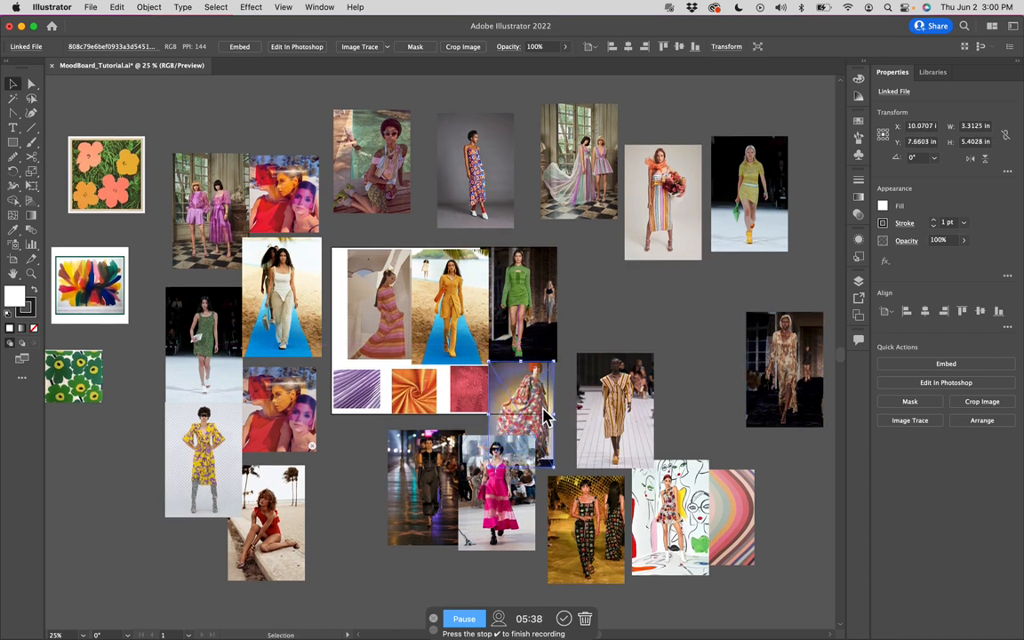
left_click(594, 313)
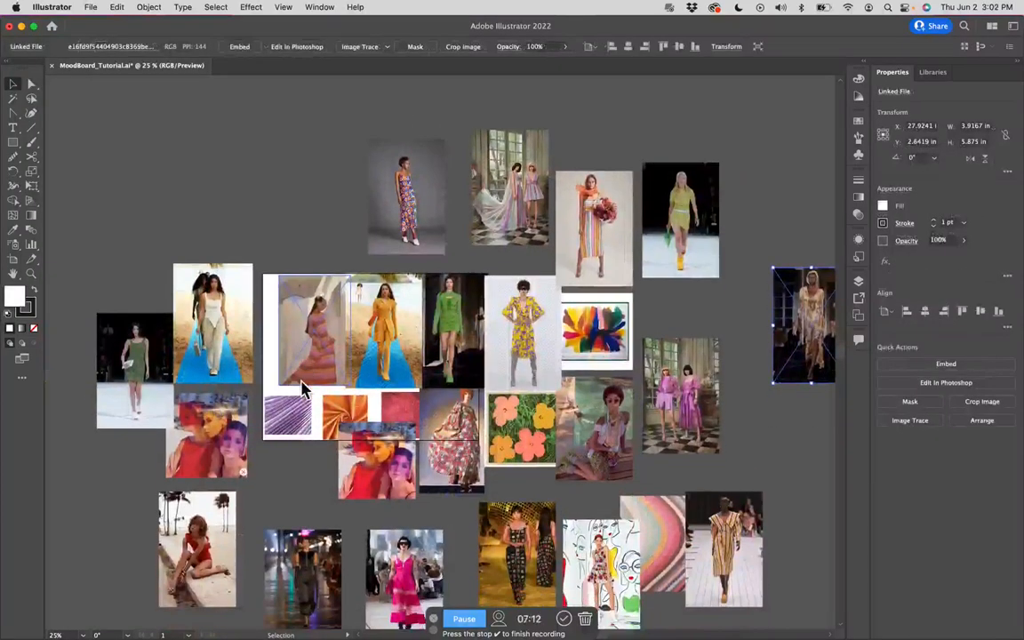
Look over the arrangement of images on and around the artboard
scroll(301, 388, "down", 10)
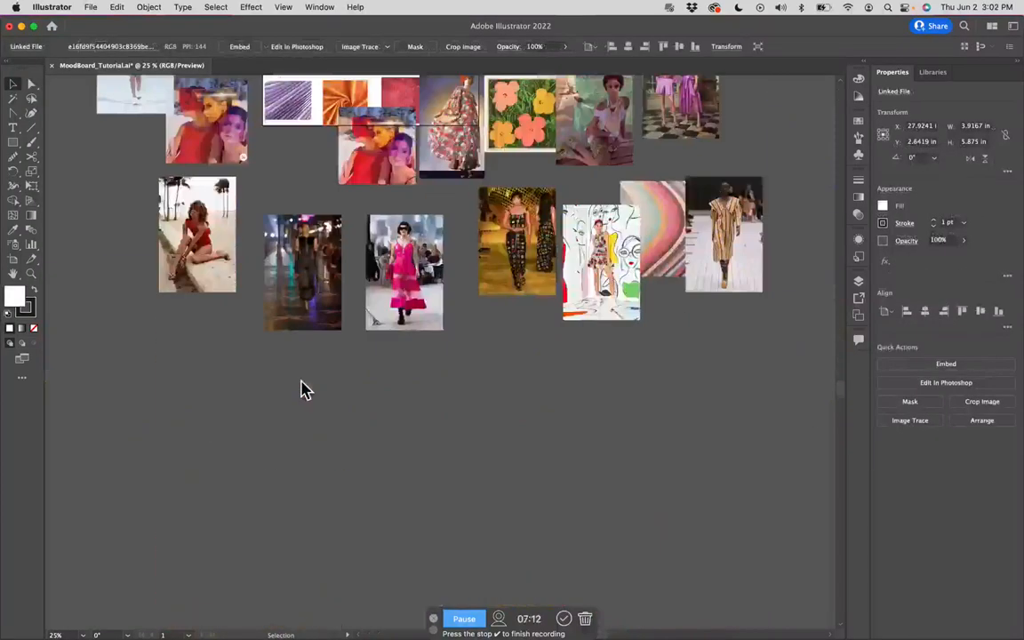
scroll(301, 389, "up", 6)
scroll(300, 389, "up", 6)
scroll(301, 389, "down", 1)
scroll(300, 389, "up", 1)
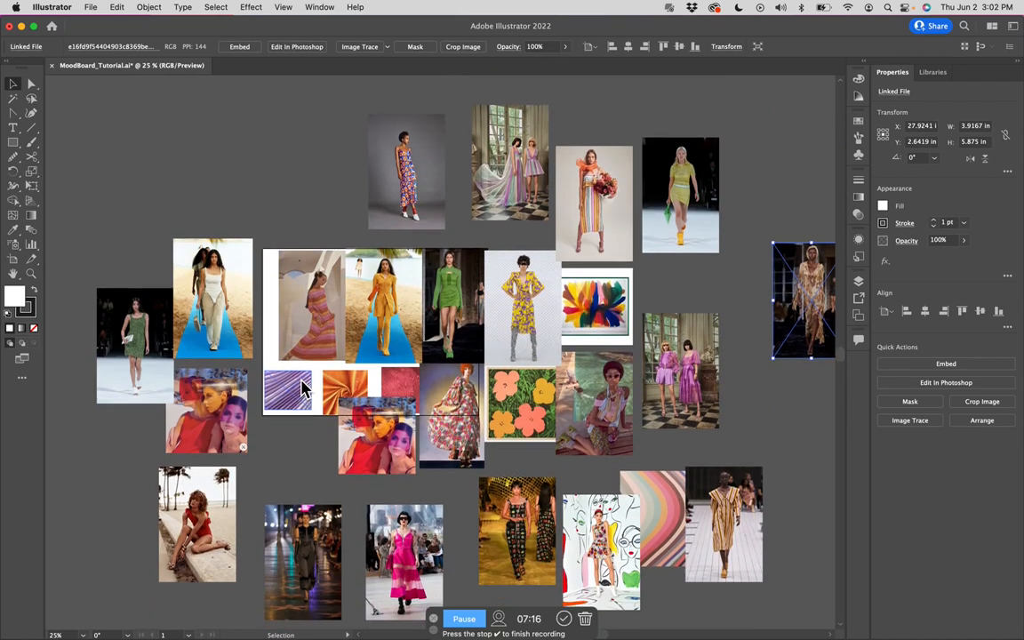
scroll(301, 388, "down", 1)
scroll(302, 388, "down", 2)
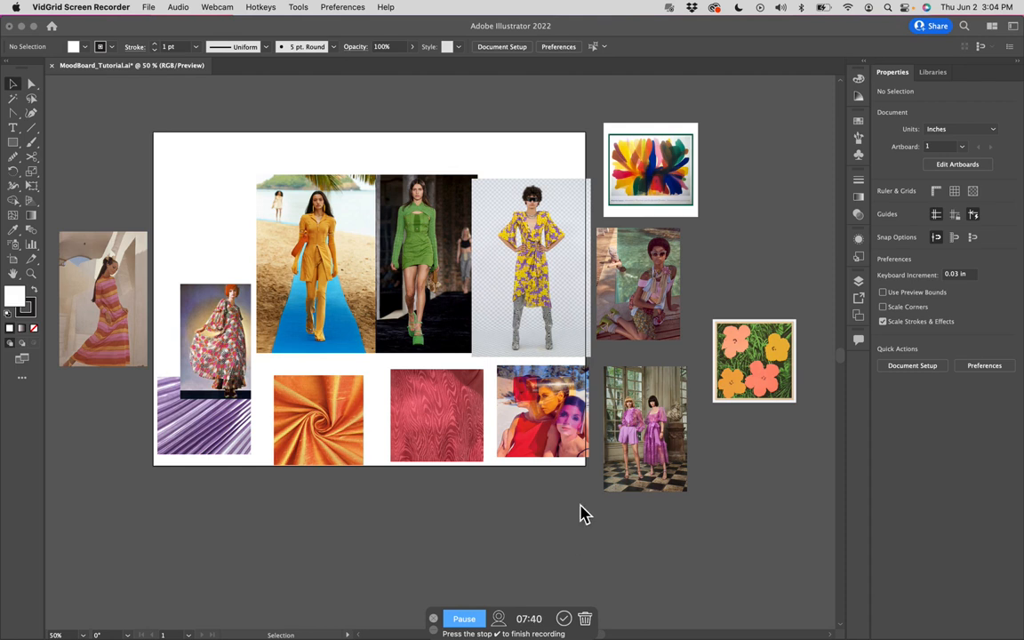
scroll(334, 320, "down", 1)
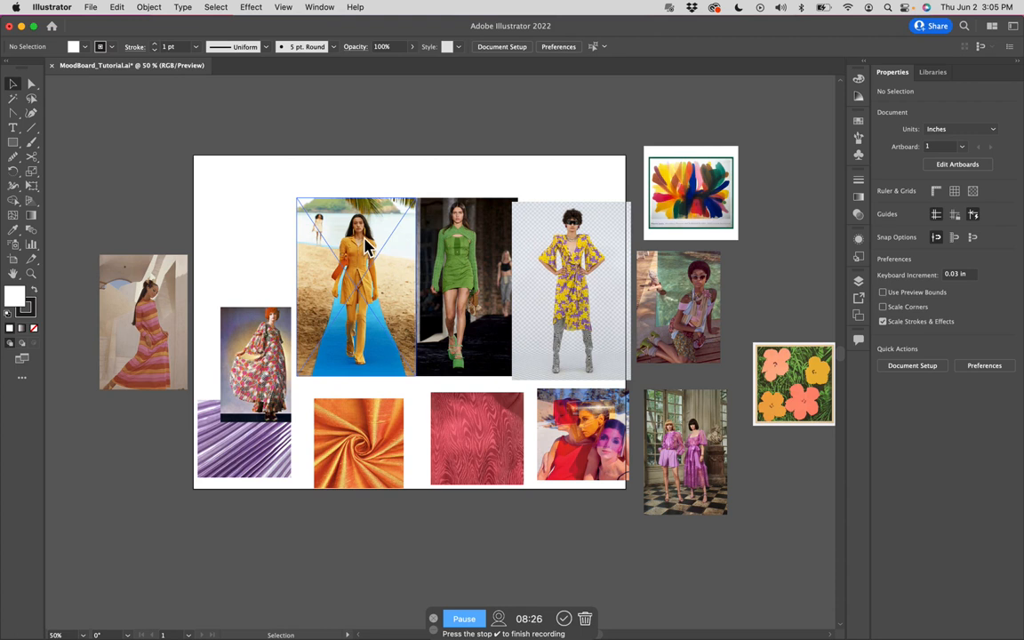
Embed all the linked images in the document
left_click(364, 245)
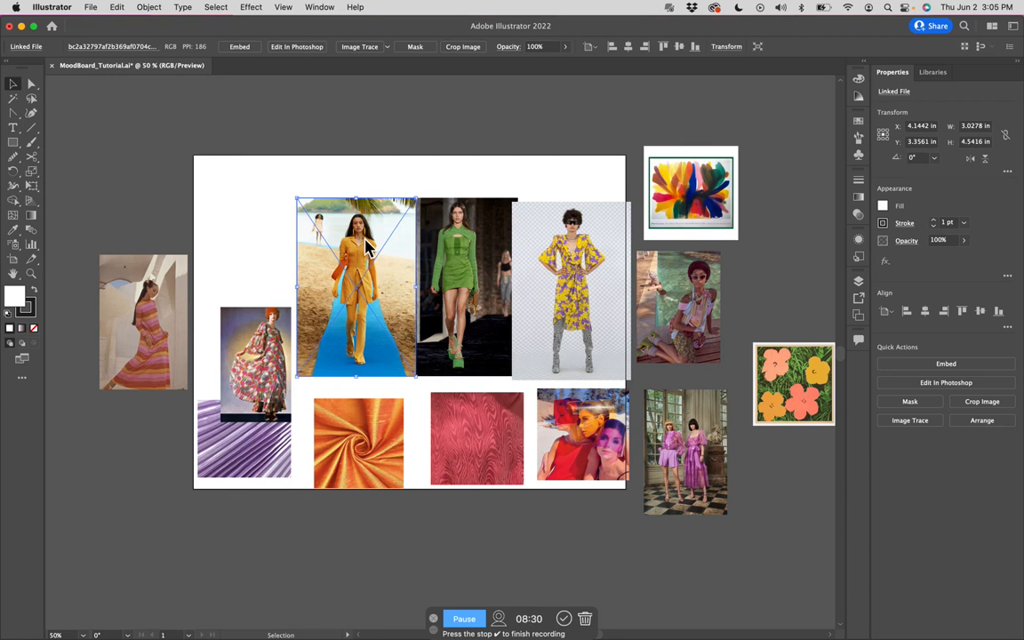
left_click(442, 189)
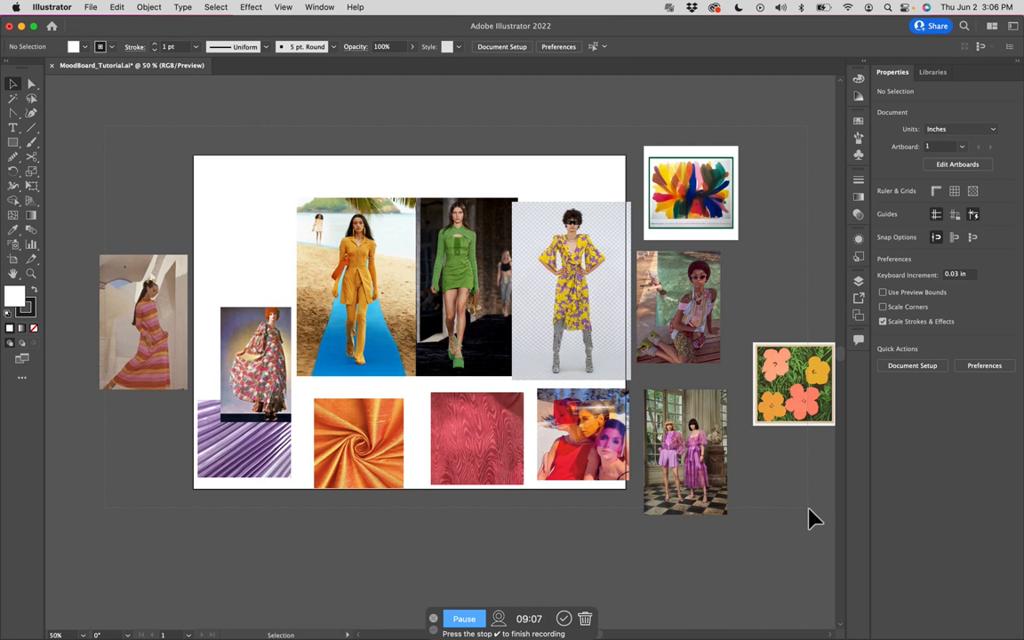
key("super+a")
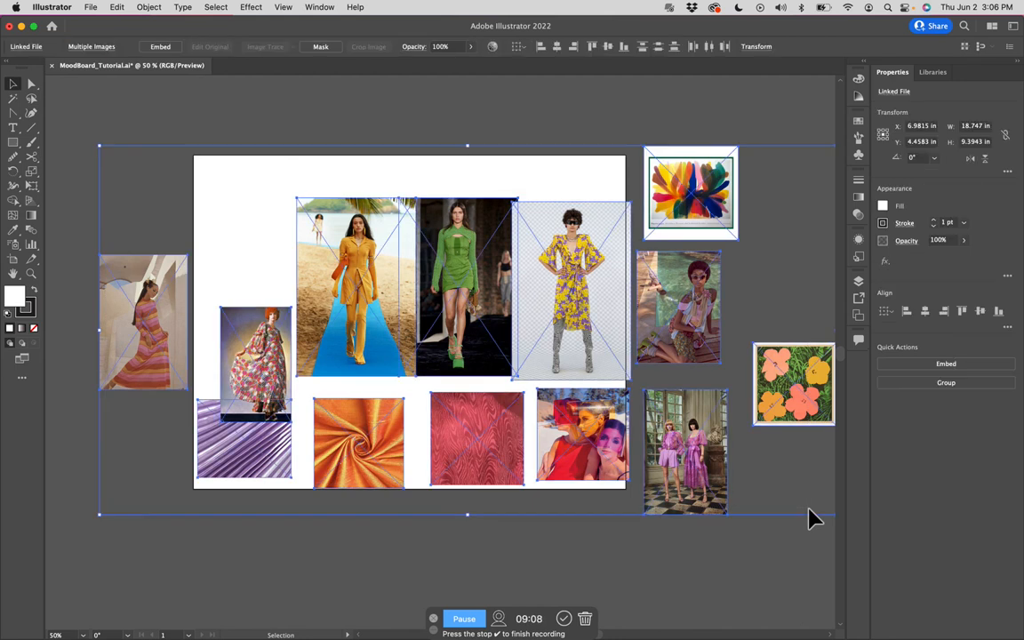
left_click(165, 49)
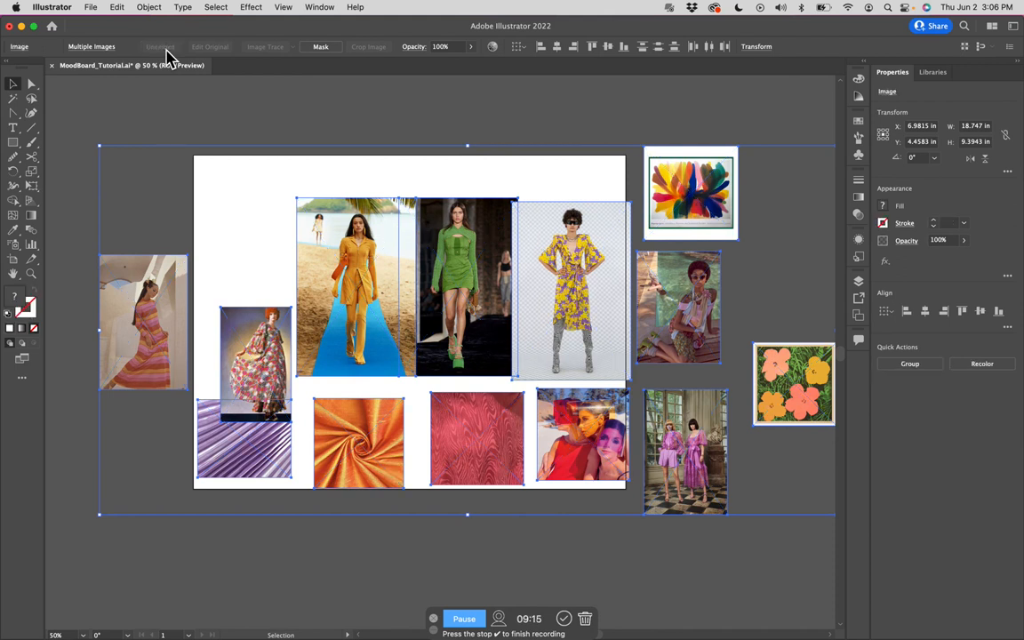
left_click(371, 144)
Check the fashion photos, artwork and fabric swatches one by one for their embedded status
left_click(250, 351)
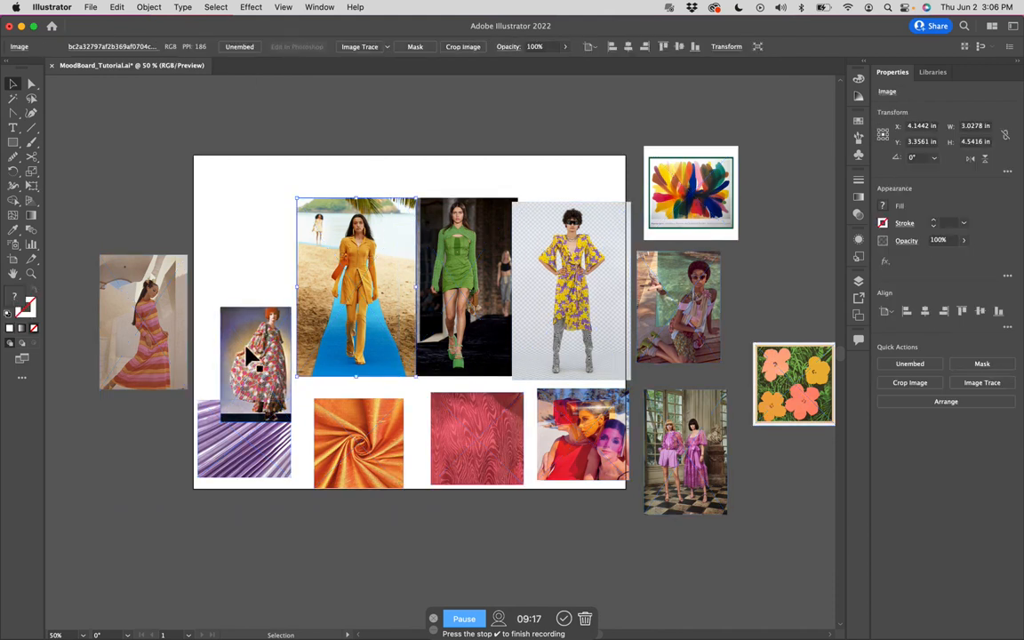
left_click(522, 258)
left_click(701, 212)
left_click(697, 288)
left_click(805, 360)
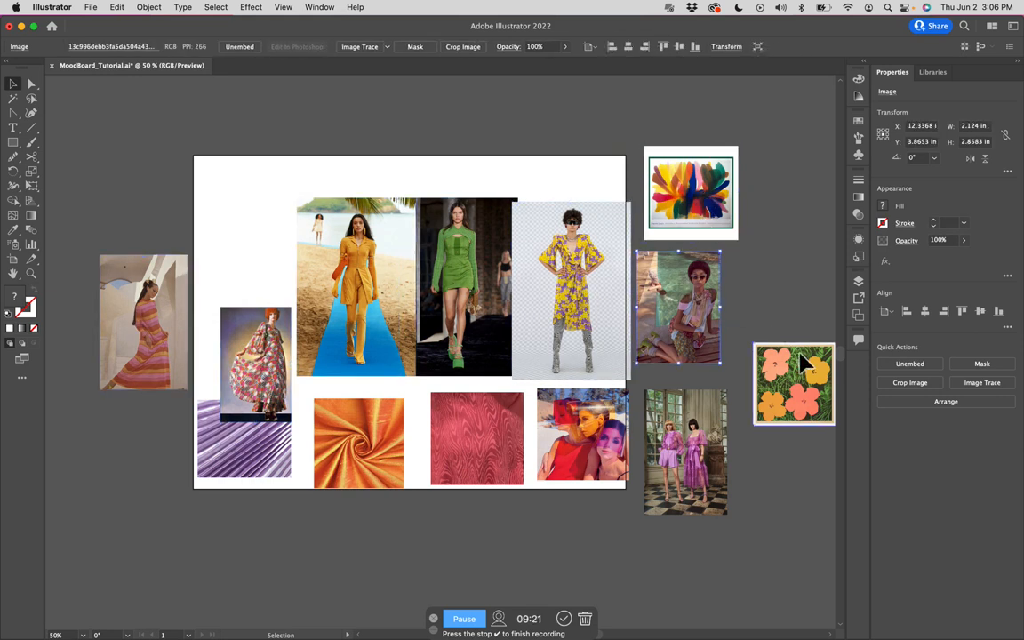
left_click(699, 444)
left_click(590, 435)
left_click(484, 435)
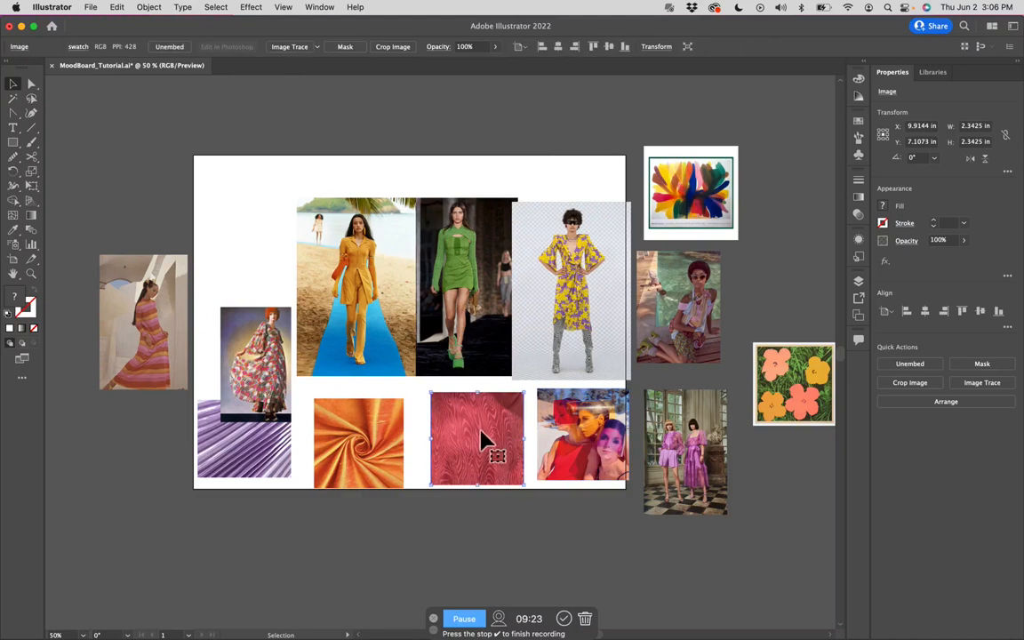
left_click(245, 158)
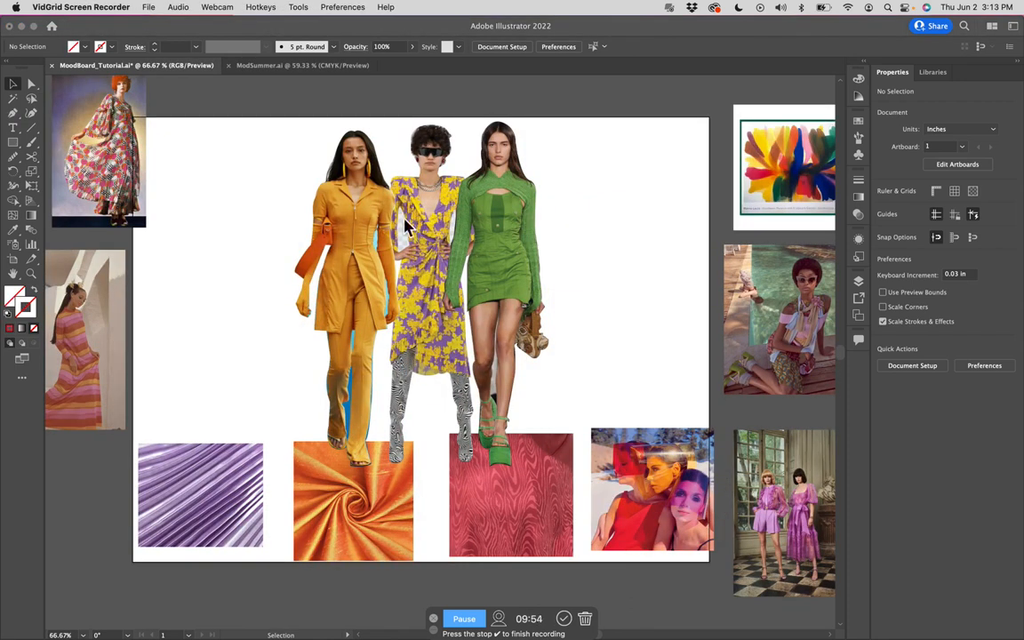
Move the orange-outfit cutout closer to the yellow-and-purple dress figure so that the two overlap
left_click(356, 279)
left_click_drag(348, 293, 372, 292)
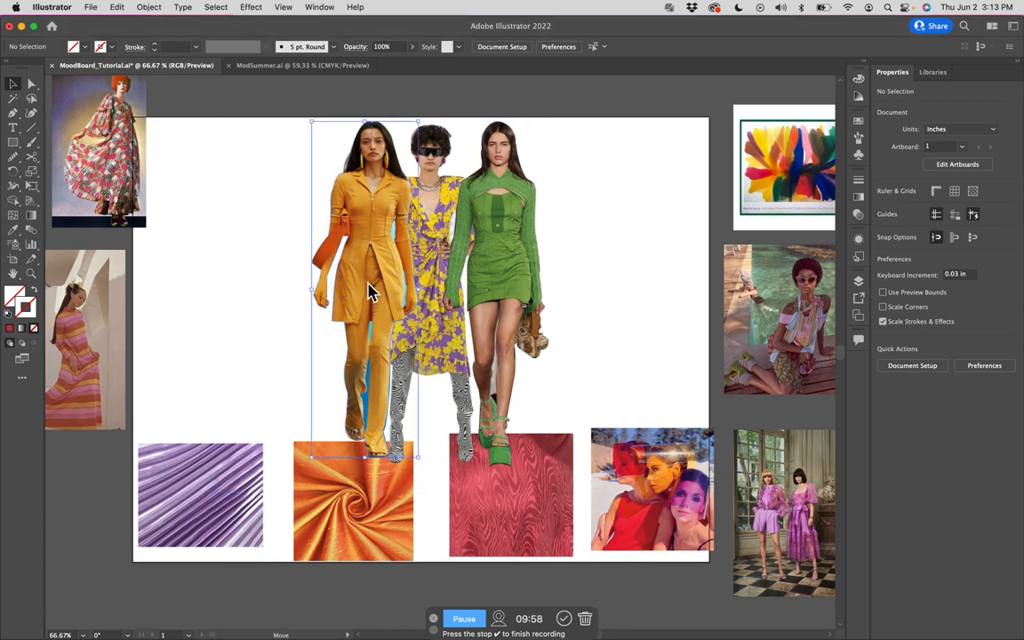
left_click(445, 289)
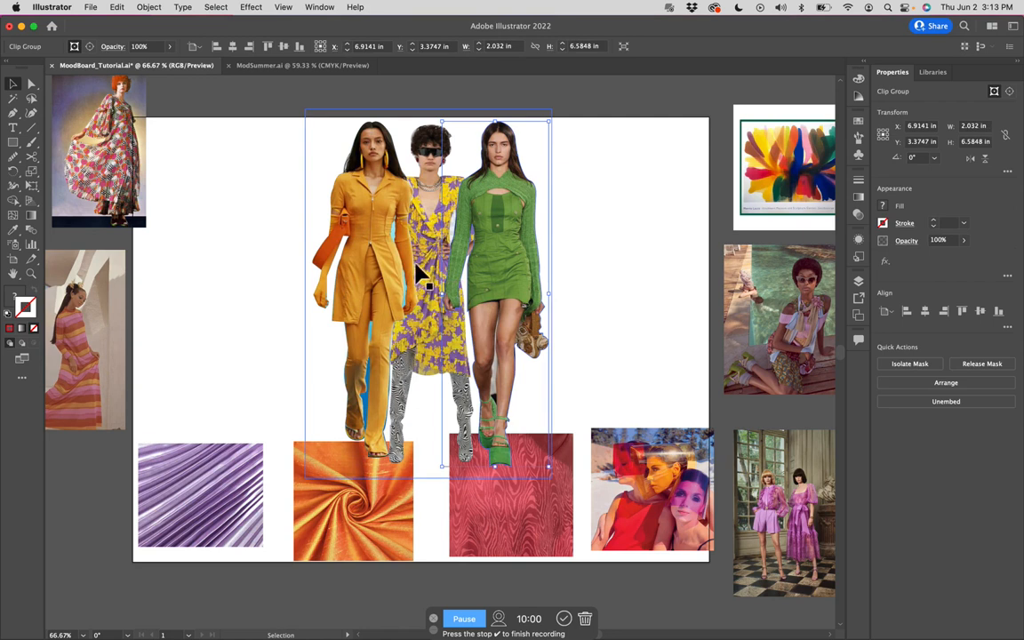
Bring the yellow-and-purple dress cutout in front of the other two figures, and move the trio up clear of the fabric swatches
left_click(426, 241)
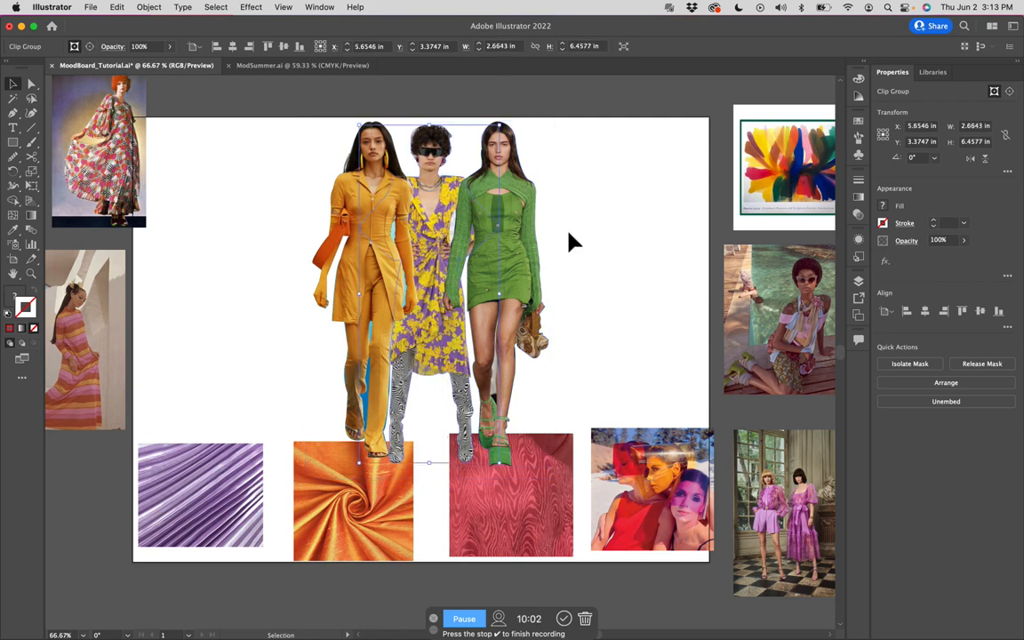
left_click(559, 235)
right_click(441, 259)
left_click(545, 258)
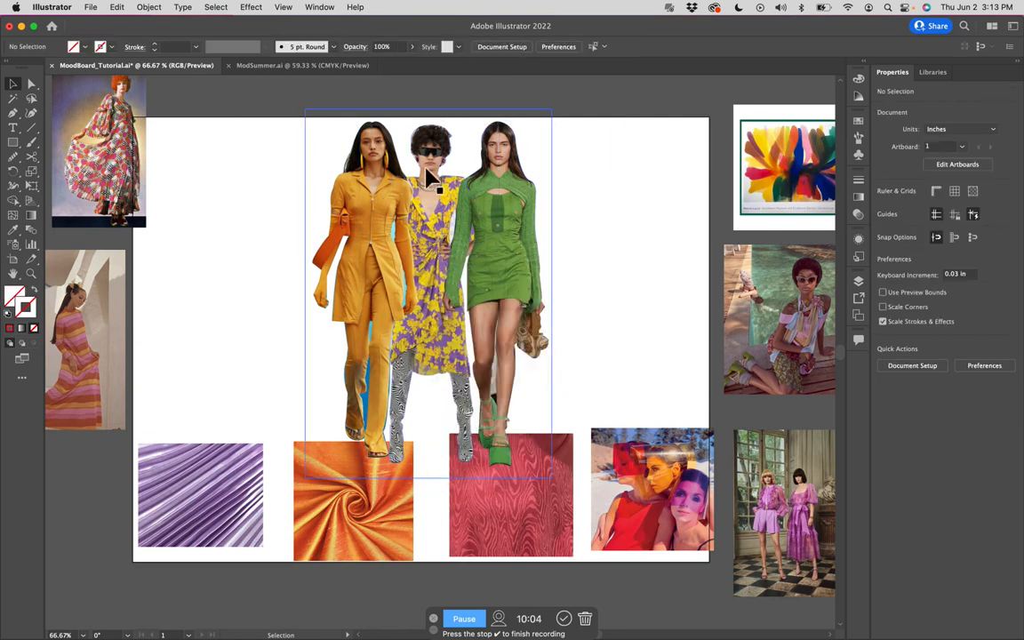
left_click(434, 162)
right_click(433, 165)
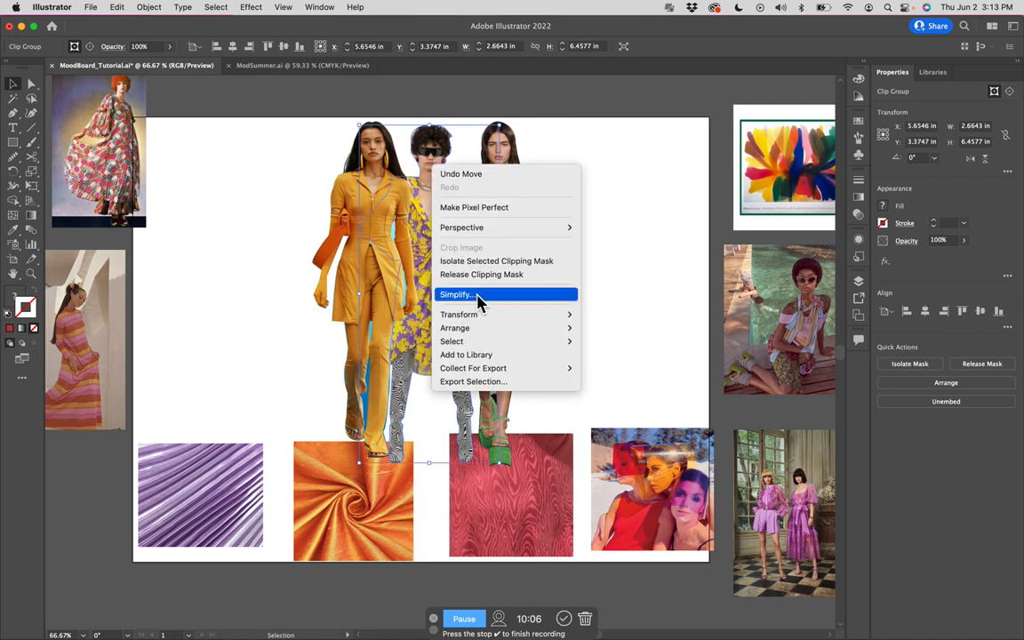
mouse_move(493, 329)
left_click(610, 333)
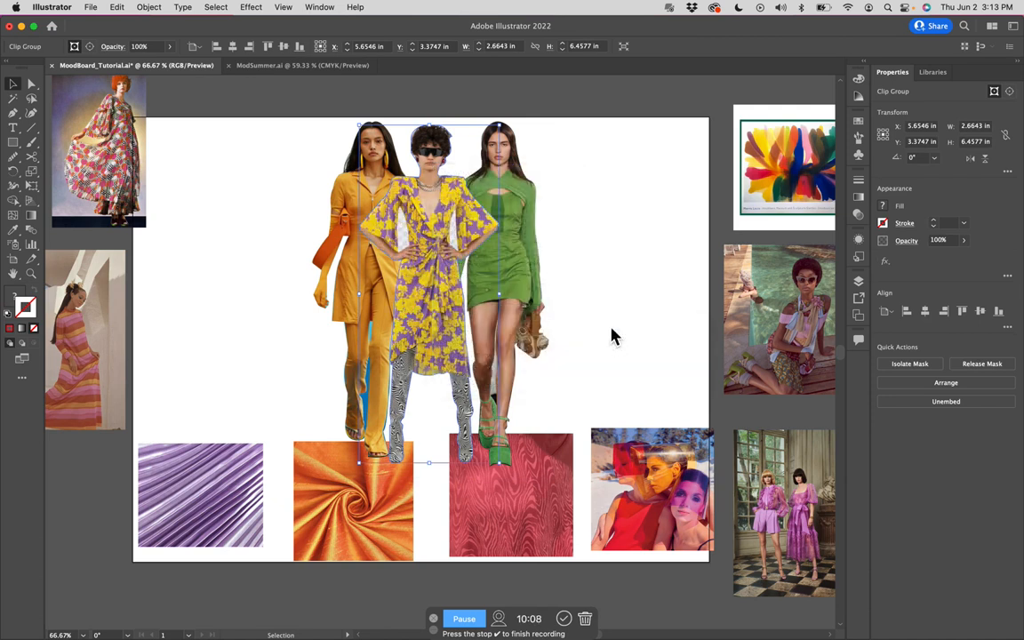
left_click(607, 336)
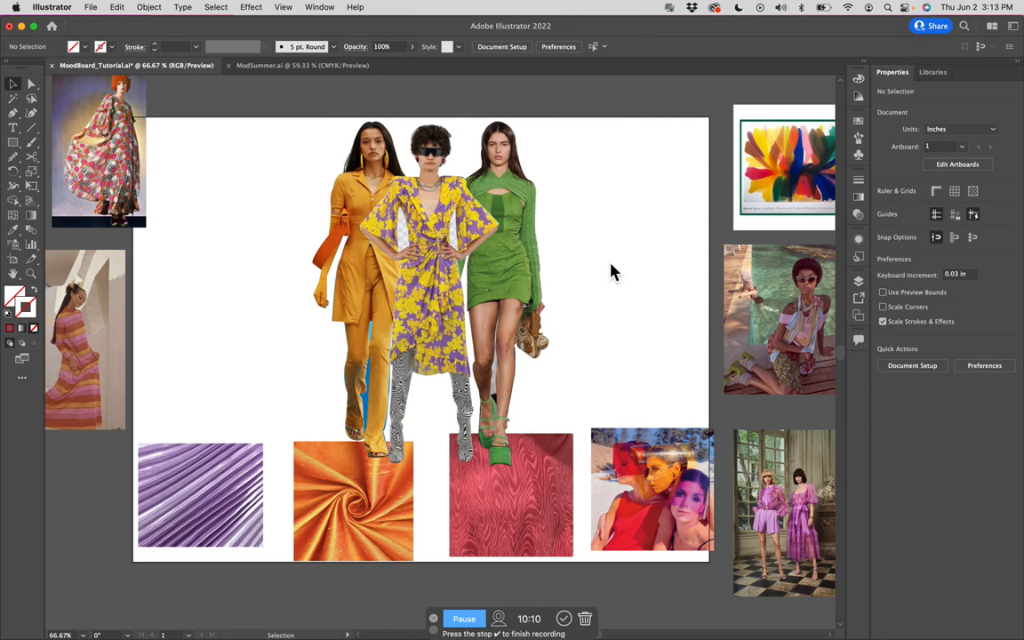
left_click_drag(499, 282, 489, 206)
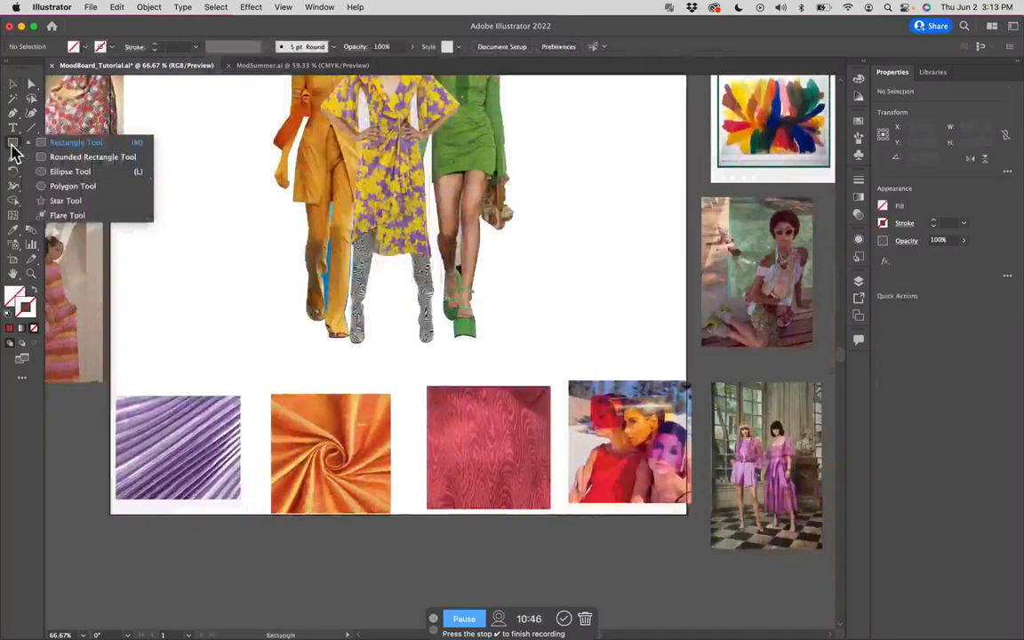
Move the purple pleated swatch slightly up and in from the artboard's left edge
left_click(68, 139)
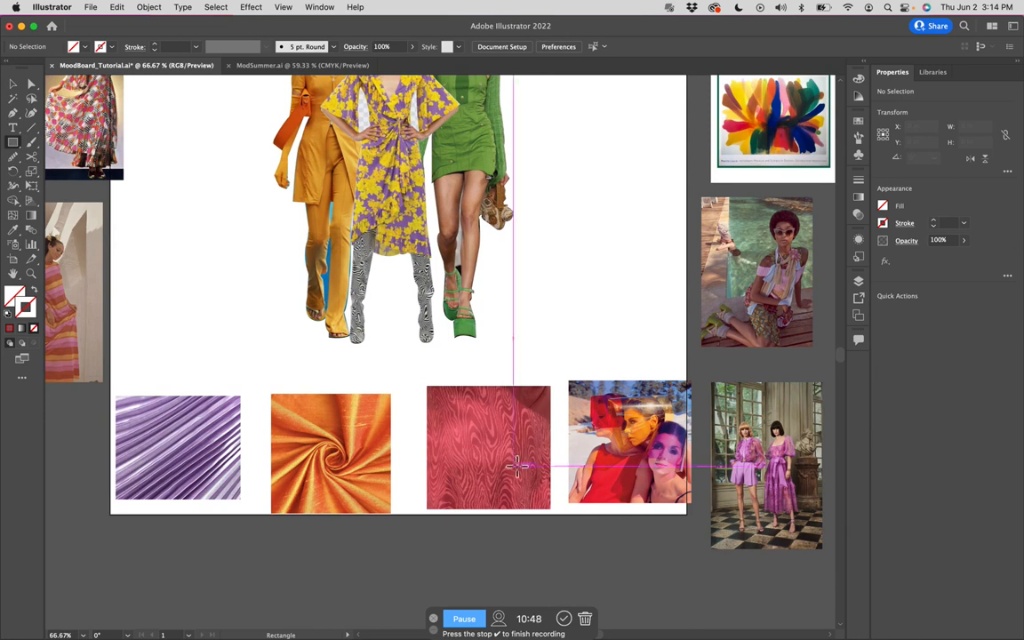
left_click(12, 84)
left_click_drag(232, 439, 291, 378)
left_click_drag(257, 412, 249, 455)
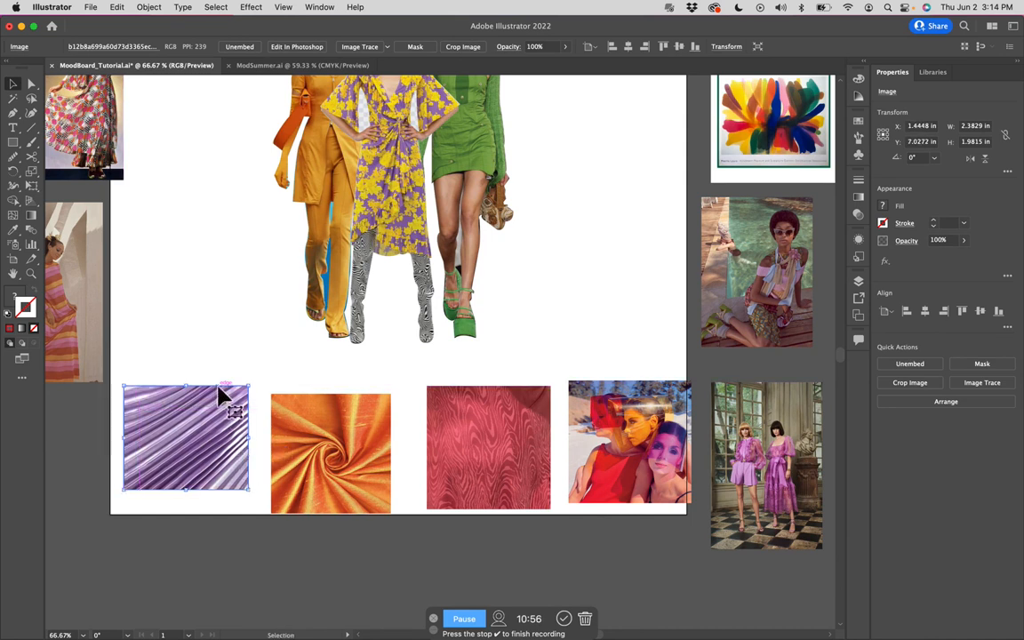
Create a 2 in by 2 in circle with the Ellipse tool above the purple and orange swatches
left_click(12, 142)
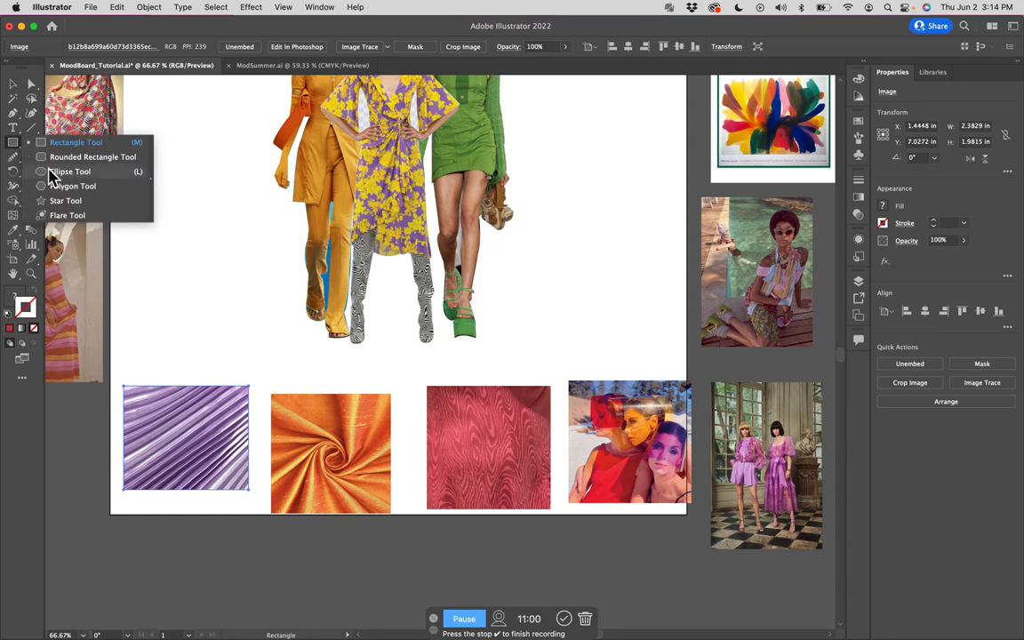
left_click(69, 172)
left_click(237, 335)
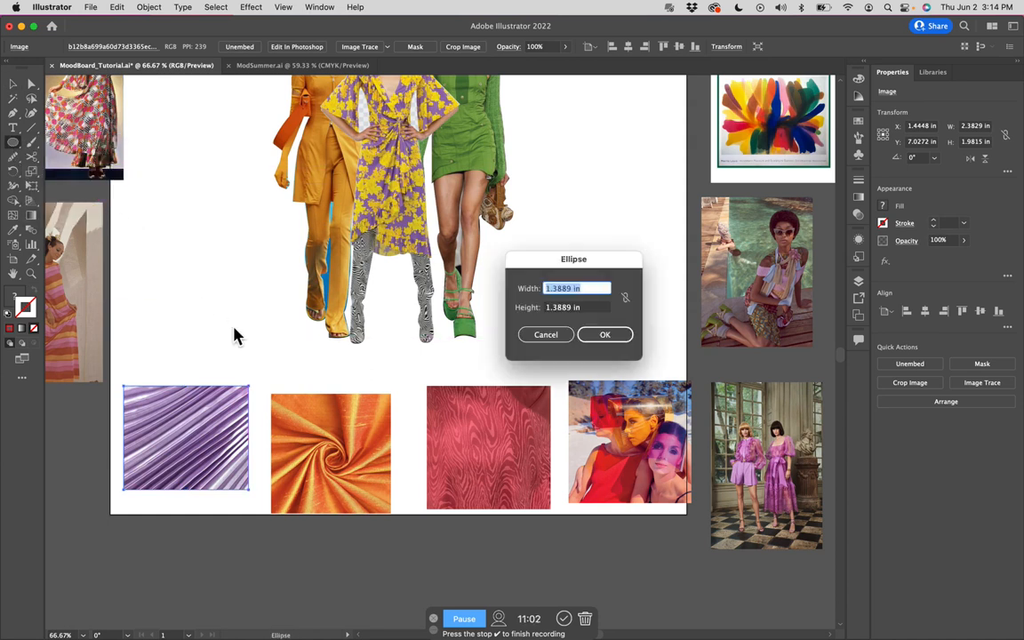
type("2")
key("Tab")
type("2")
key("Return")
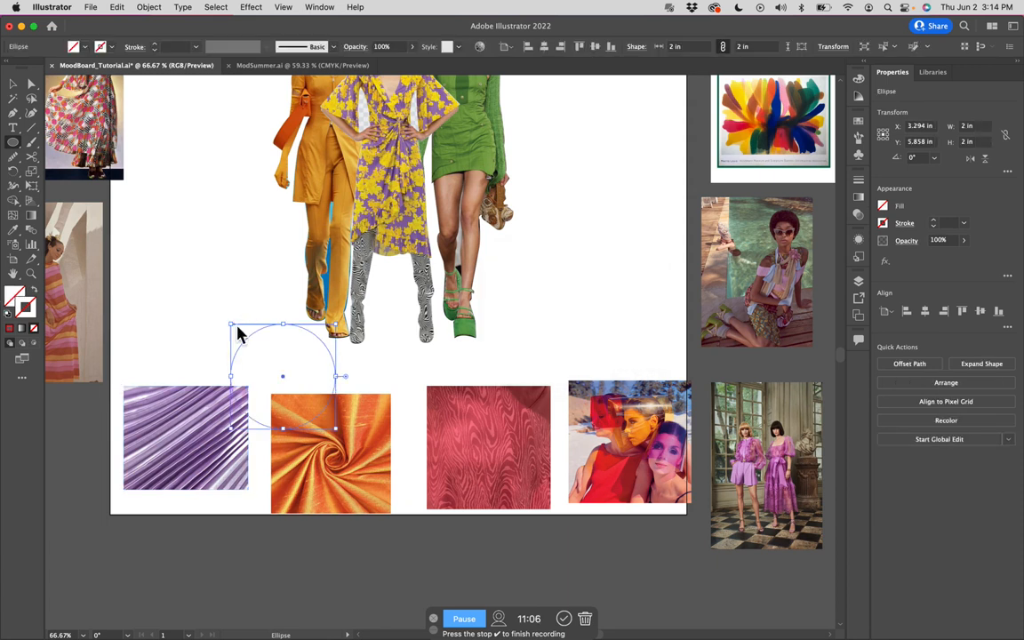
Give the circle a red fill with no stroke and place it over the purple pleated swatch
left_click(862, 123)
left_click(742, 153)
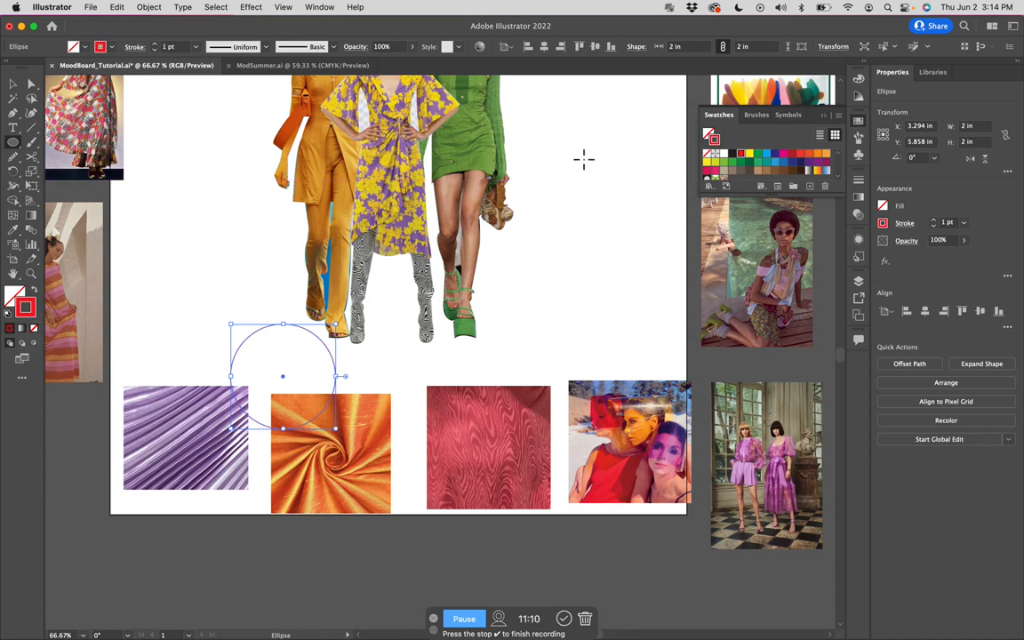
left_click(34, 296)
left_click(13, 83)
left_click(181, 191)
left_click_drag(260, 406, 182, 457)
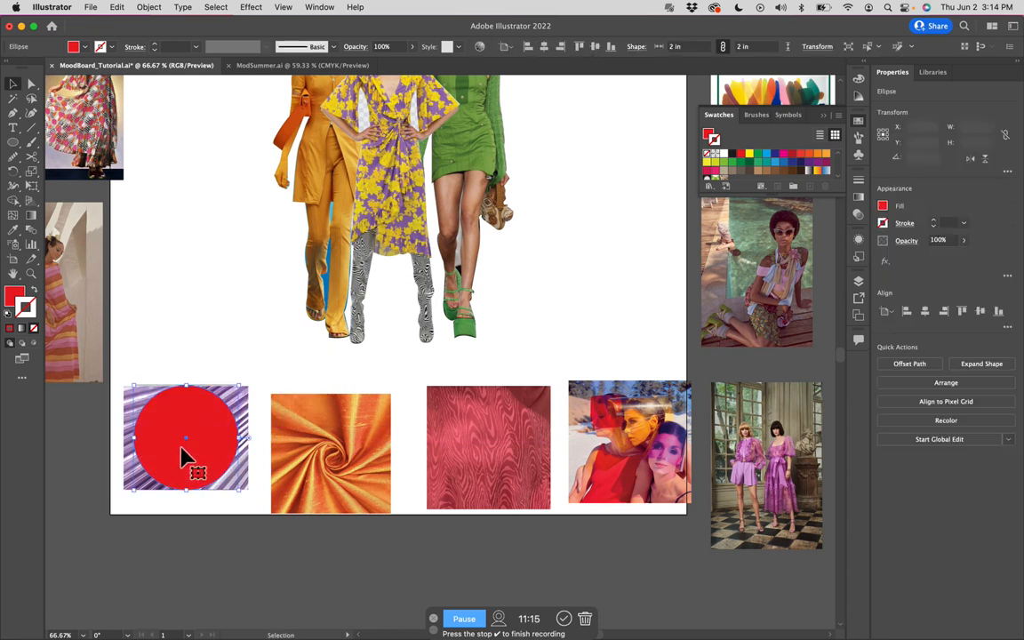
Enlarge the purple pleated swatch to about 2.51 by 2.08 in and centre the red circle on it
left_click(252, 403)
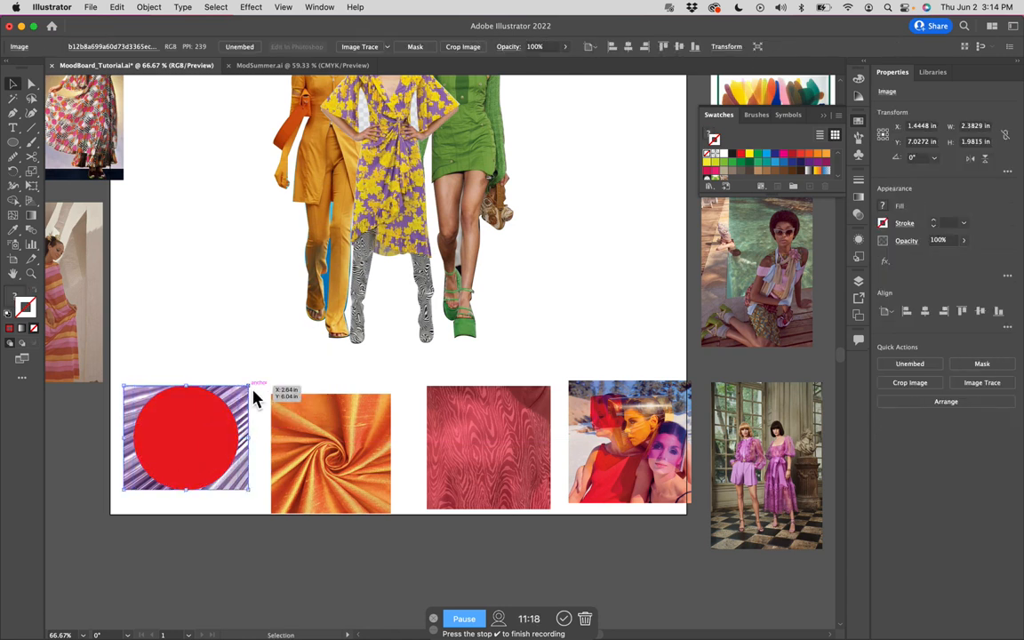
left_click_drag(253, 391, 260, 385)
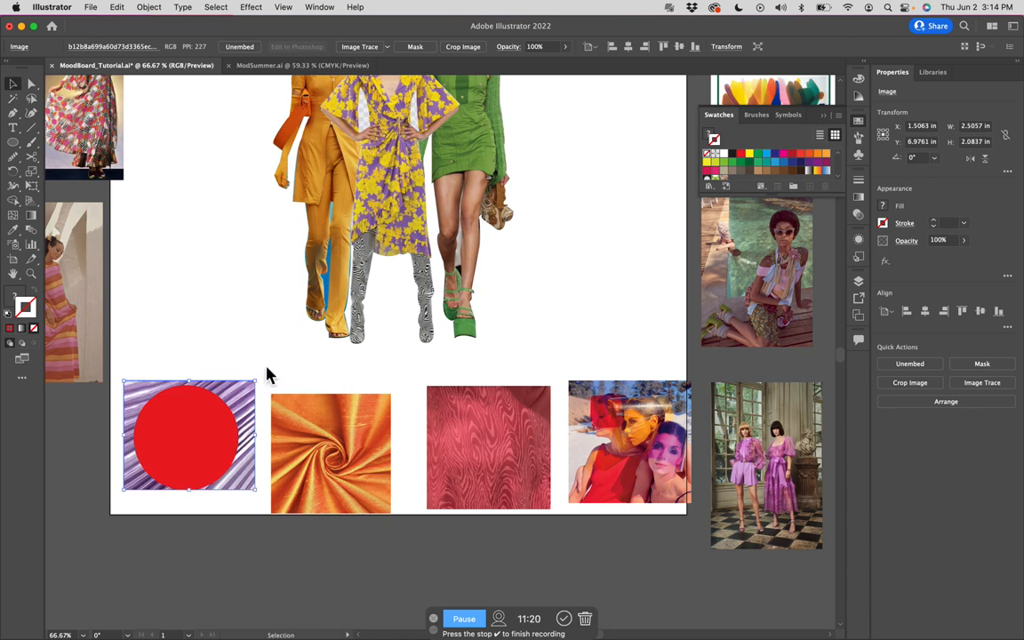
left_click(217, 435)
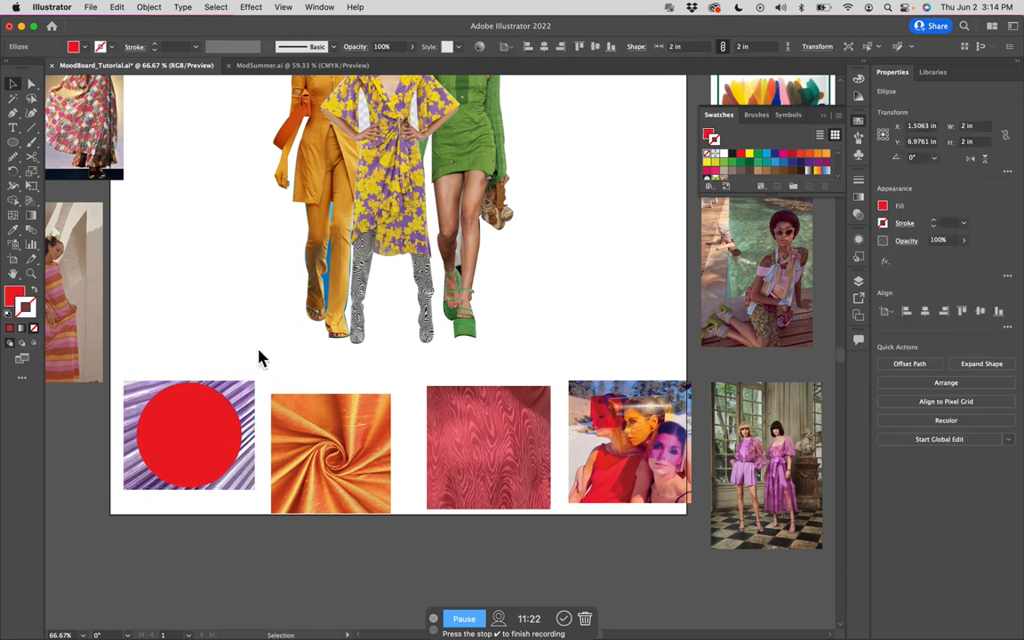
Place copies of the red circle over the orange and pink fabric swatches
left_click_drag(217, 445, 498, 462)
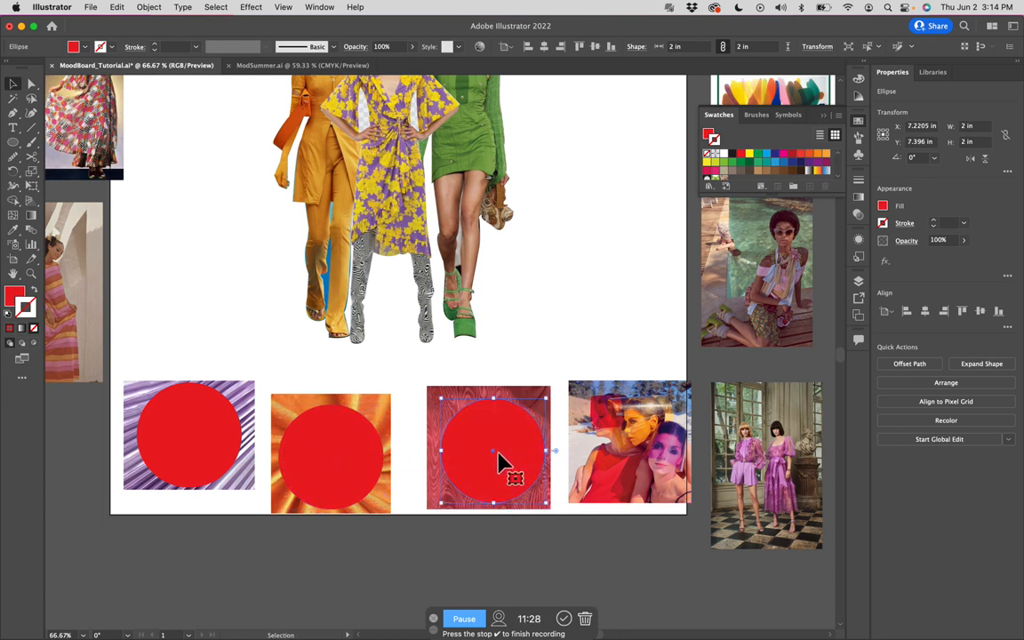
left_click(505, 360)
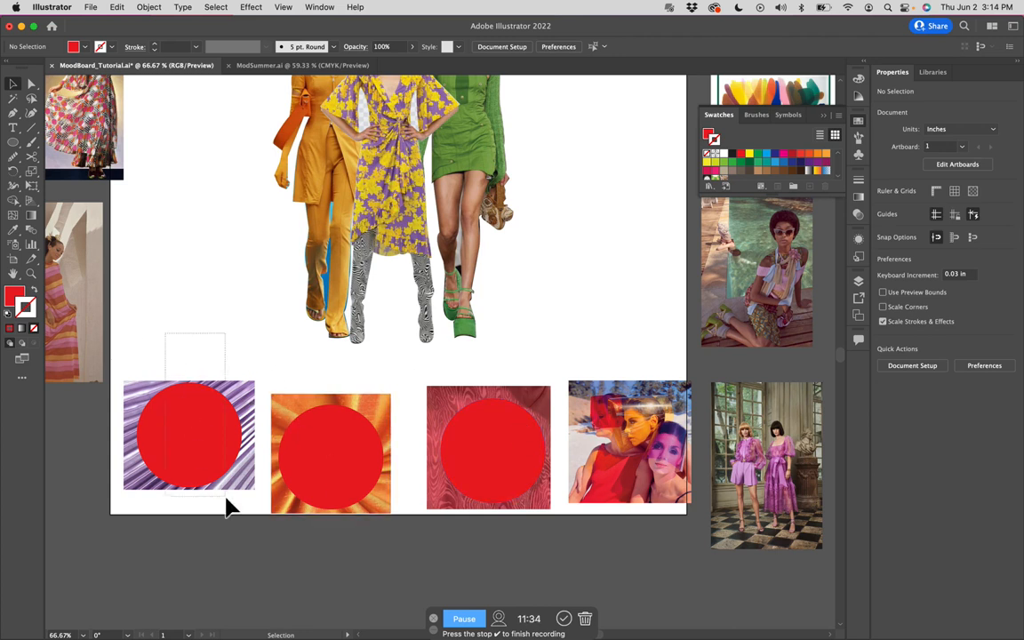
Clip the purple pleated and orange fabric swatches to their red circles with clipping masks
left_click_drag(225, 499, 213, 473)
right_click(212, 471)
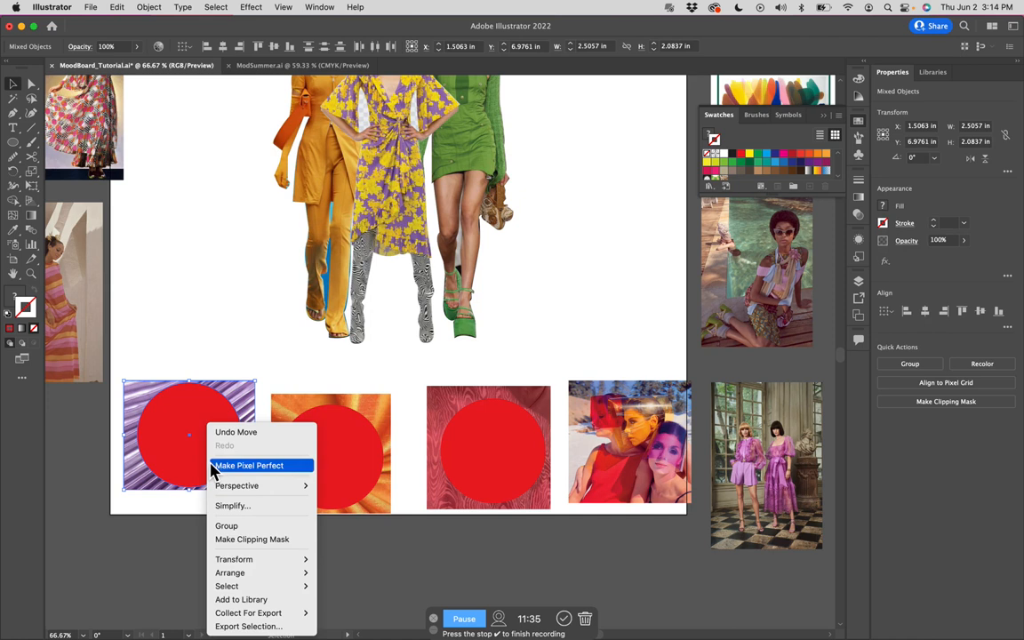
left_click(289, 540)
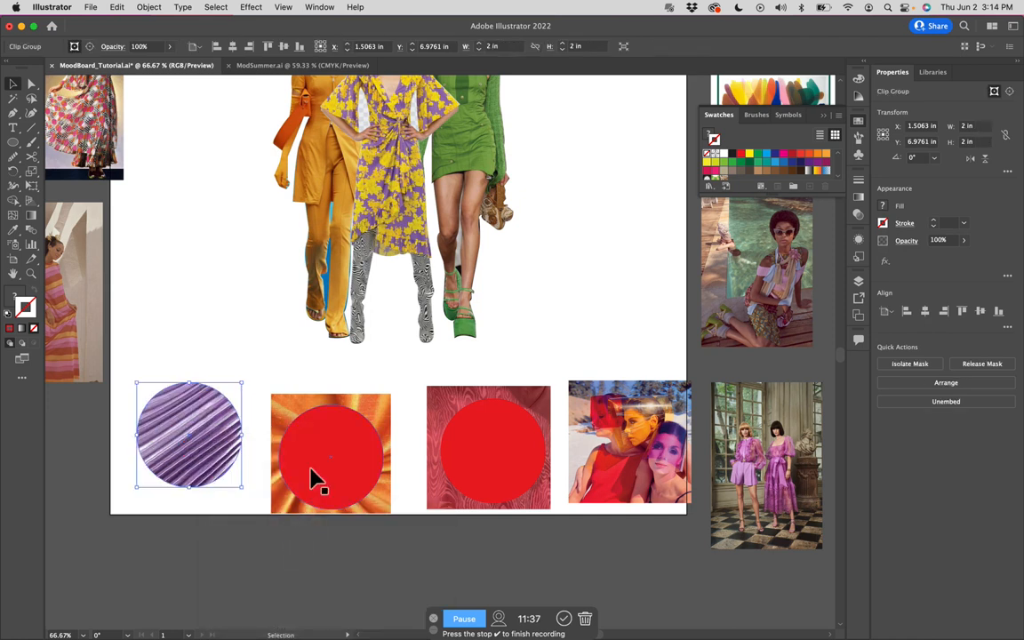
left_click(340, 382)
left_click_drag(352, 518, 344, 426)
right_click(344, 427)
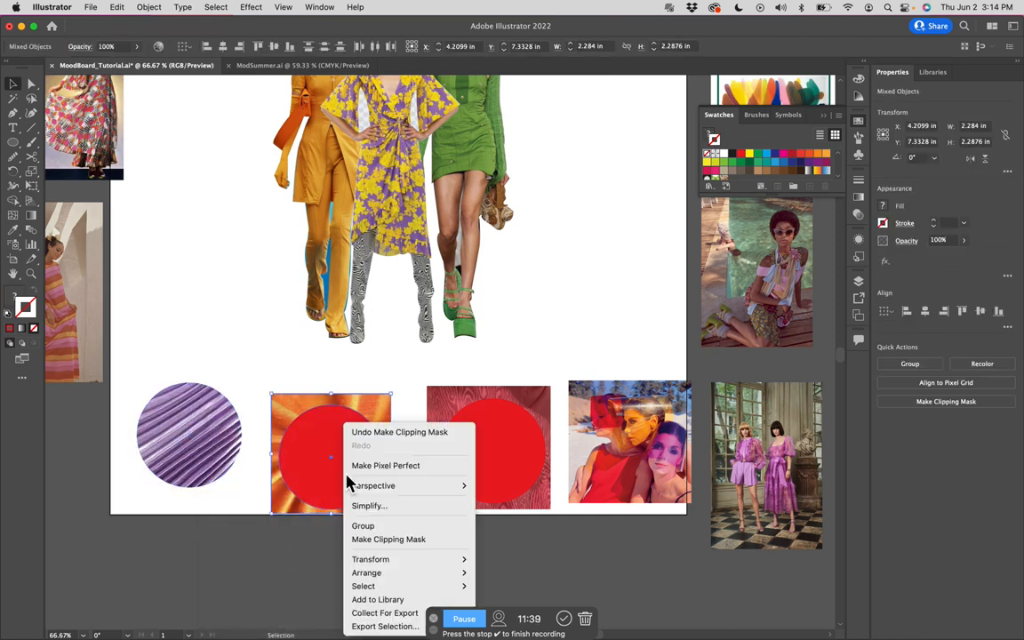
left_click(395, 539)
Clip the pink fabric swatch to its red circle and line up the circular swatches along the artboard's left side
left_click(503, 371)
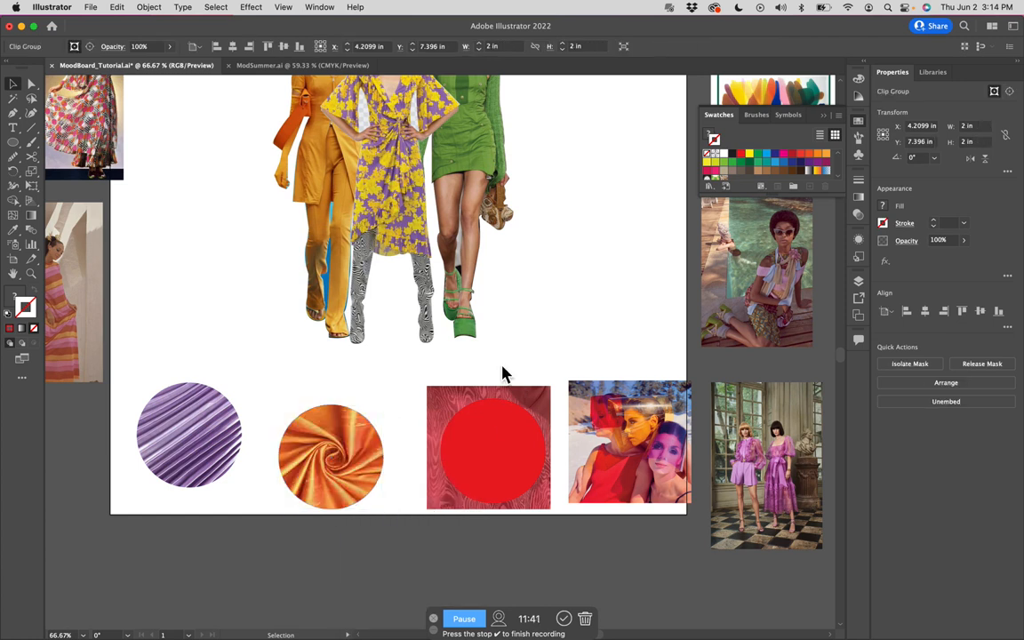
left_click(511, 480)
right_click(508, 483)
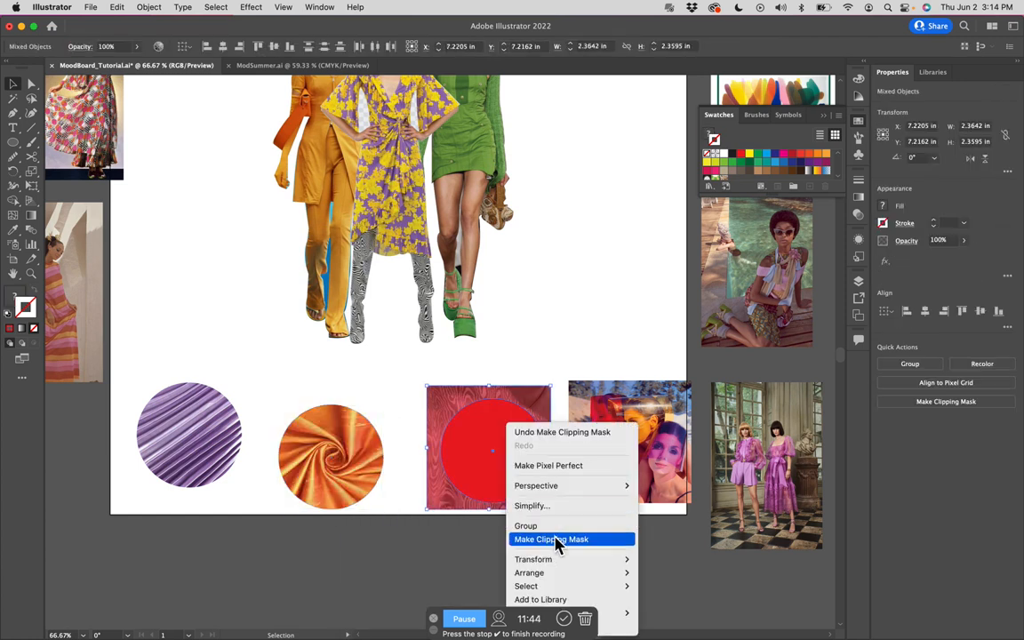
left_click(553, 540)
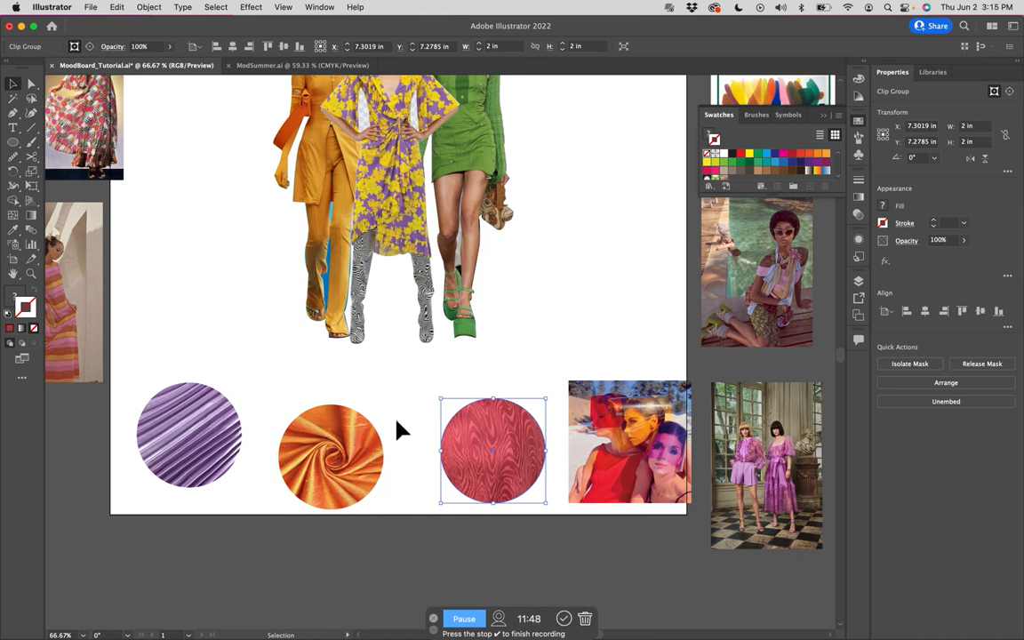
mouse_move(348, 456)
left_mouse_down()
mouse_move(361, 420)
mouse_move(356, 471)
left_mouse_up()
Enlarge the colourful painting poster to about 6.68 in square and position it behind the three models
left_click_drag(232, 416, 304, 365)
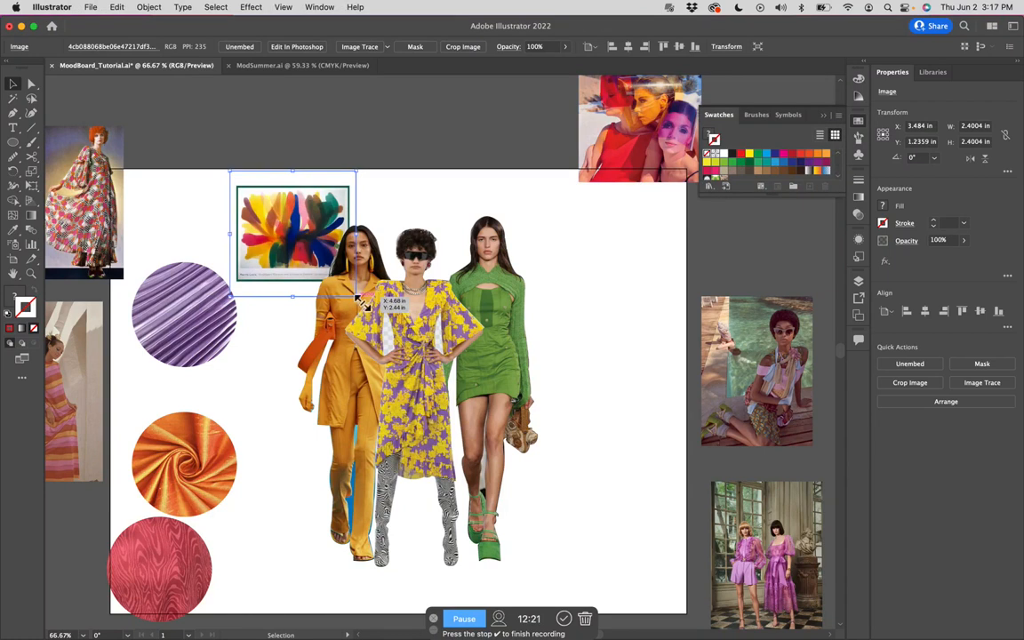
mouse_move(361, 301)
left_mouse_down()
mouse_move(382, 298)
mouse_move(594, 480)
mouse_move(671, 532)
left_mouse_up()
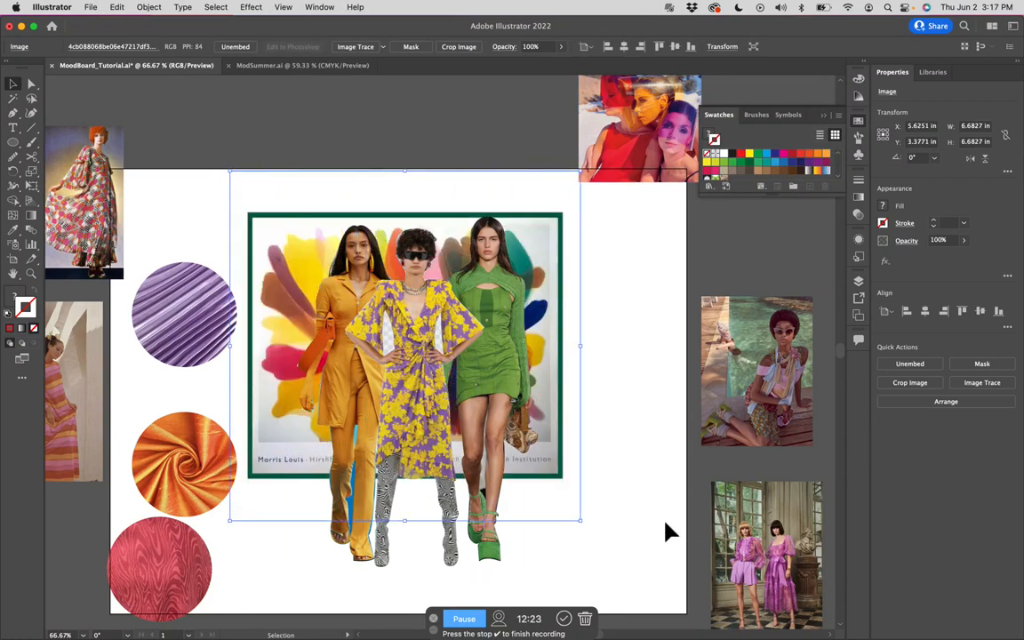
mouse_move(569, 464)
left_mouse_down()
mouse_move(576, 422)
mouse_move(562, 400)
mouse_move(570, 417)
left_mouse_up()
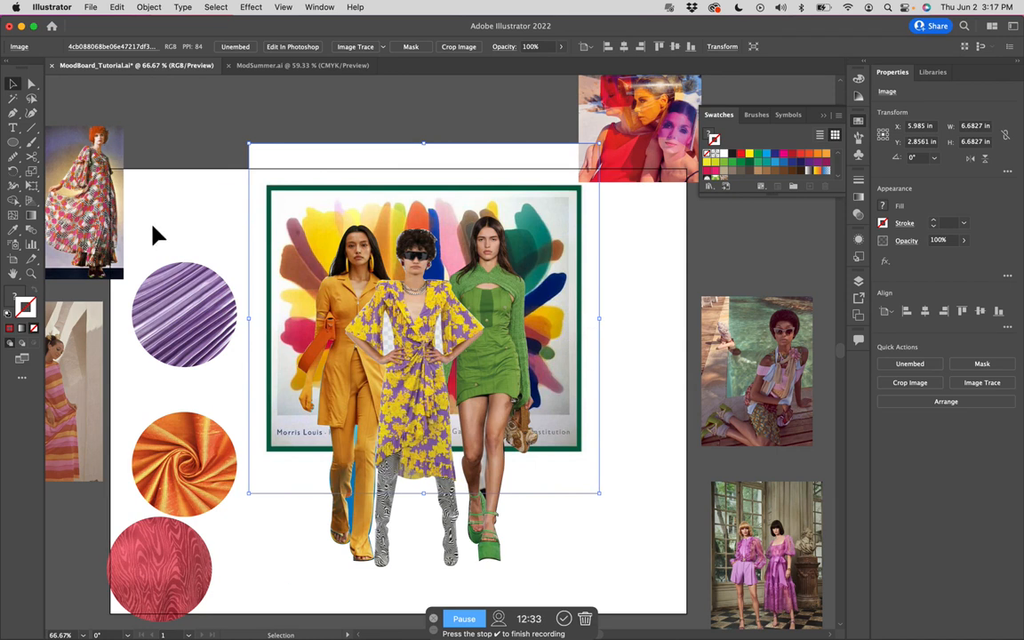
Draw a red rectangle over the poster's painted area and adjust it to about 5.44 by 3.89 in, inside the green frame
left_click(183, 200)
left_click_drag(14, 145, 41, 141)
mouse_move(268, 183)
left_mouse_down()
mouse_move(586, 407)
mouse_move(591, 459)
mouse_move(573, 449)
mouse_move(569, 411)
left_mouse_up()
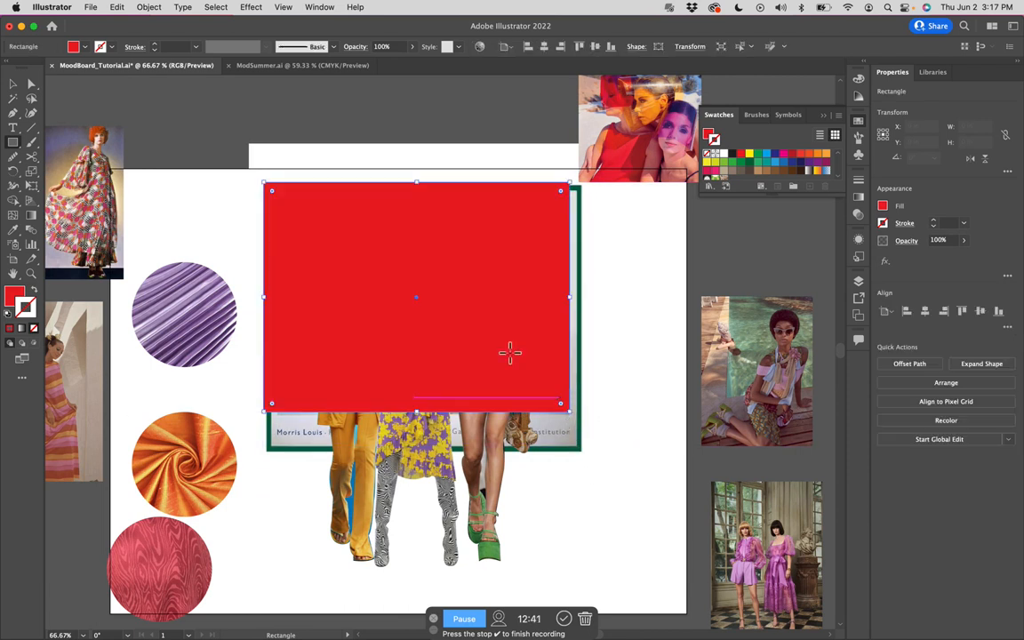
key("v")
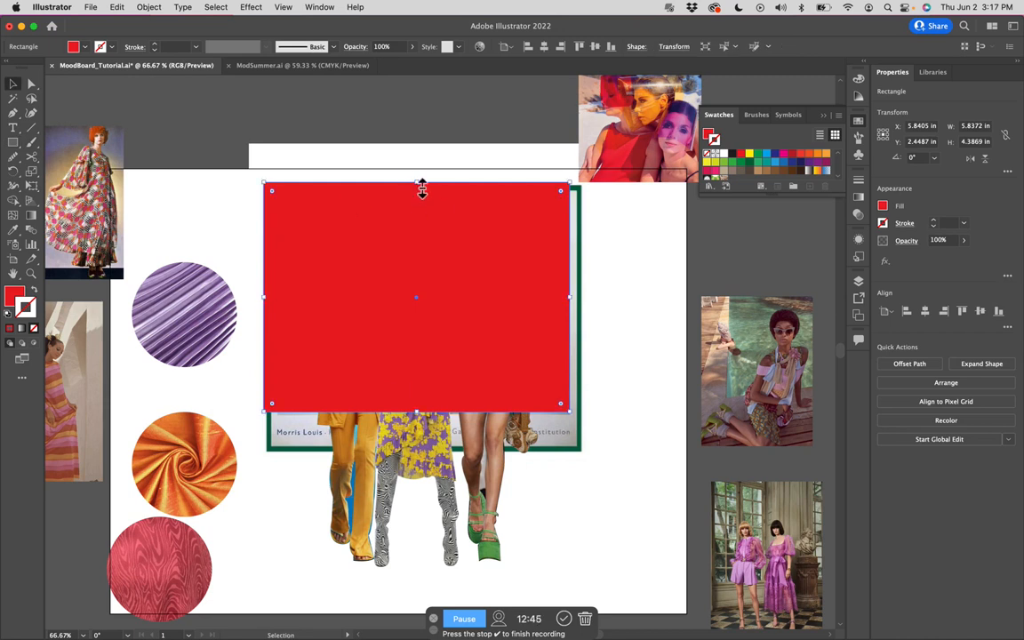
left_click_drag(418, 184, 419, 189)
left_click_drag(269, 303, 285, 299)
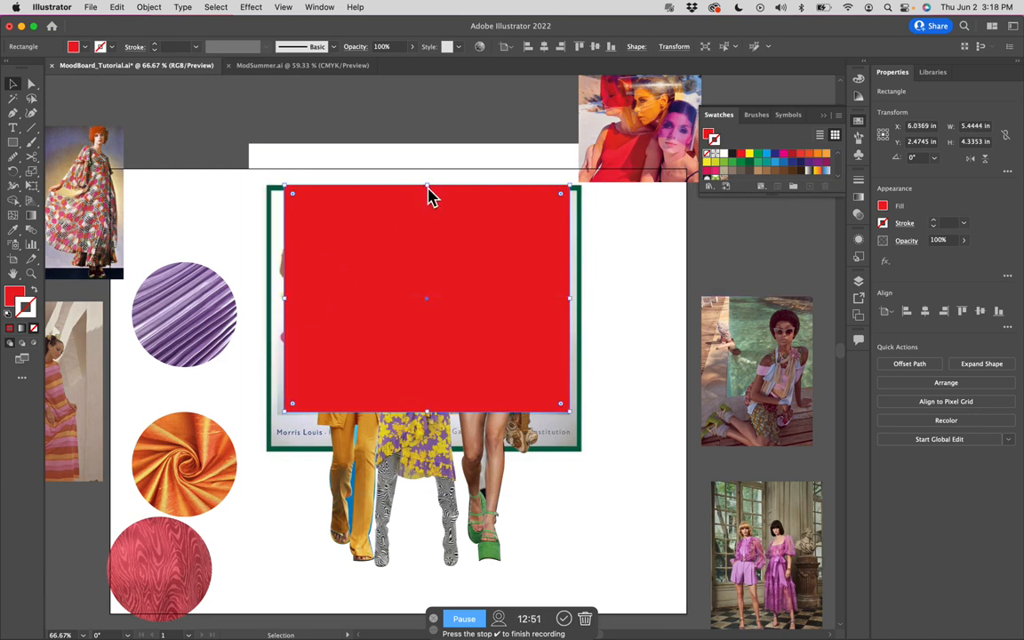
left_click_drag(427, 186, 442, 227)
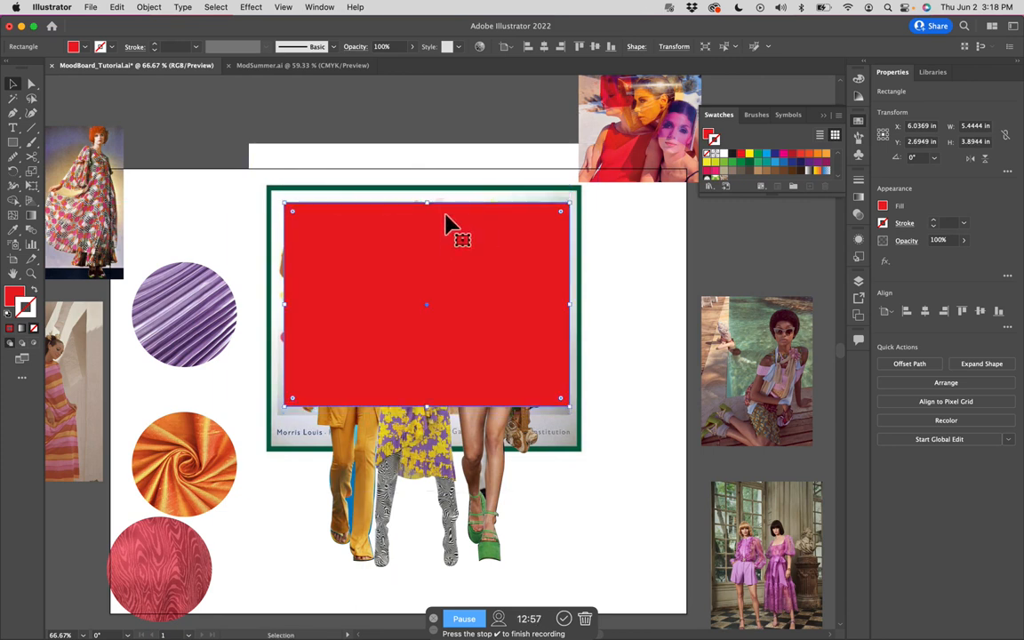
Clip the poster to the red rectangle with a clipping mask
left_click(446, 193, "shift")
right_click(449, 204)
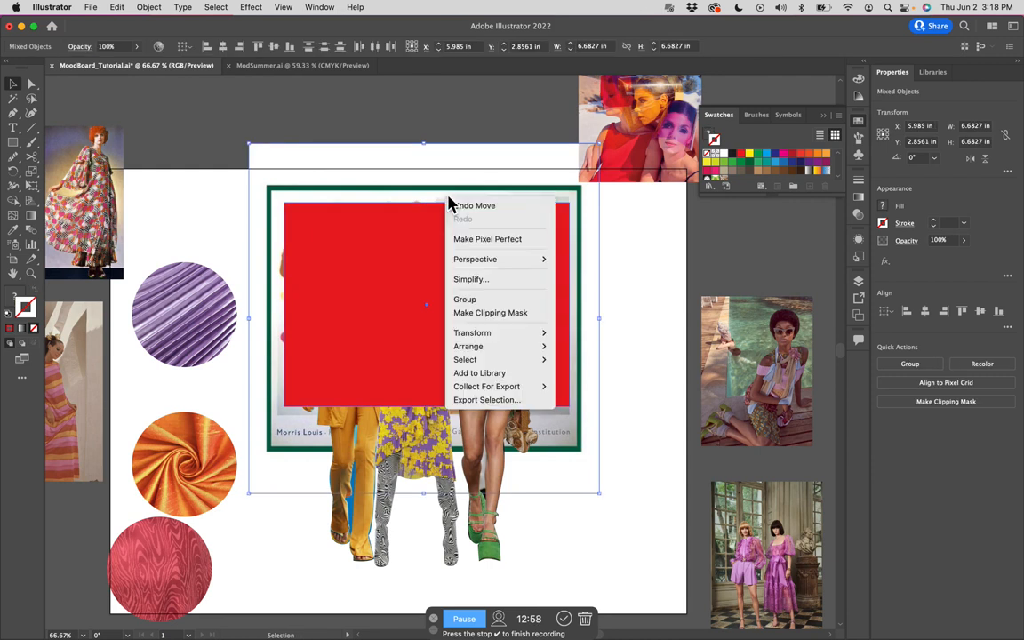
left_click(471, 314)
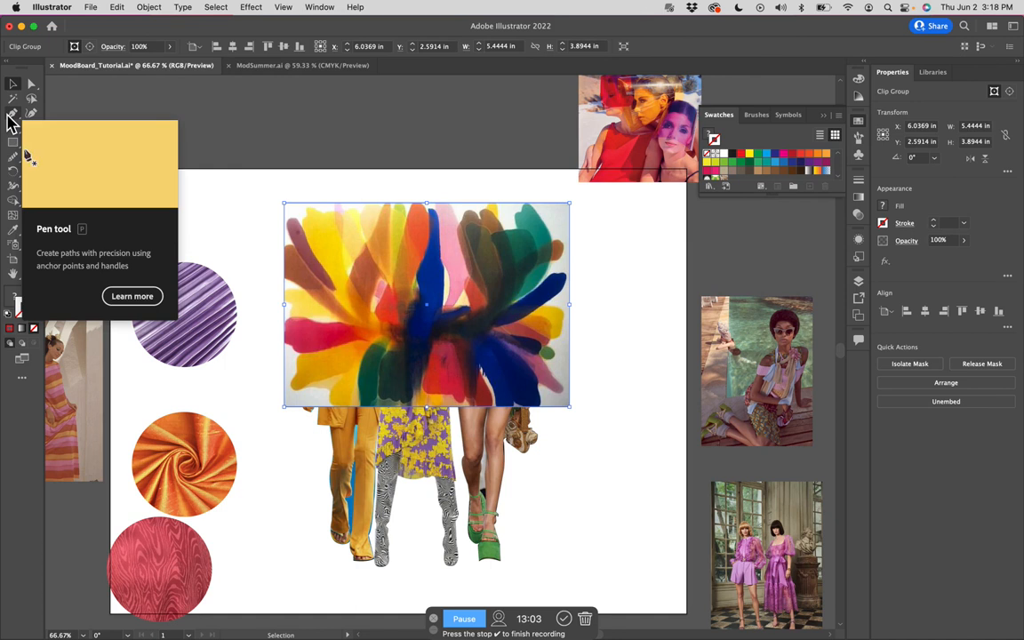
Send the clipped painting to the back and move it up behind the models near the artboard's upper edge
right_click(509, 275)
mouse_move(621, 423)
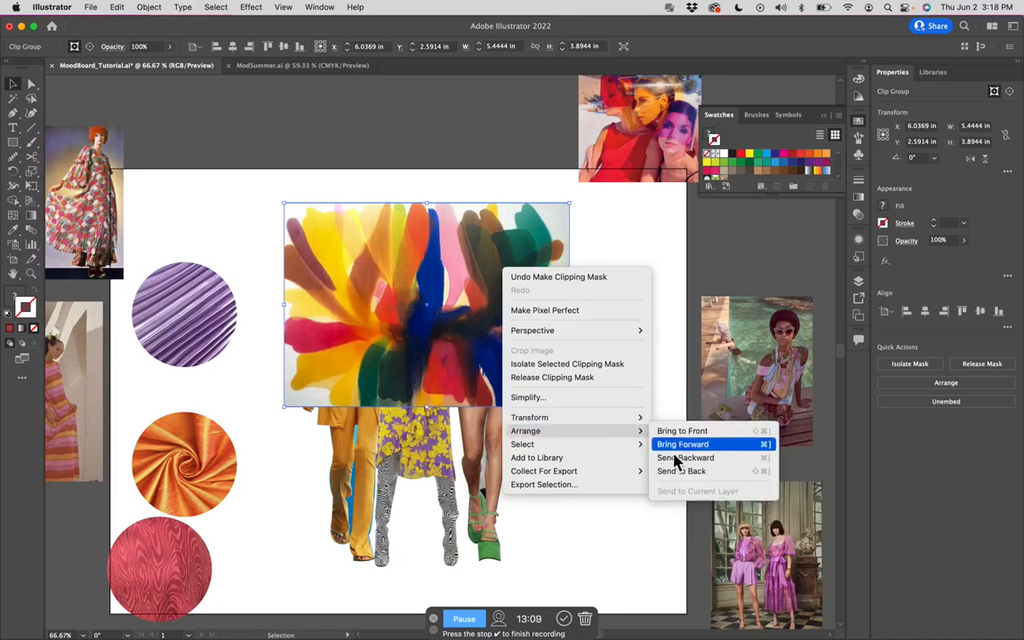
left_click(678, 471)
left_click(624, 343)
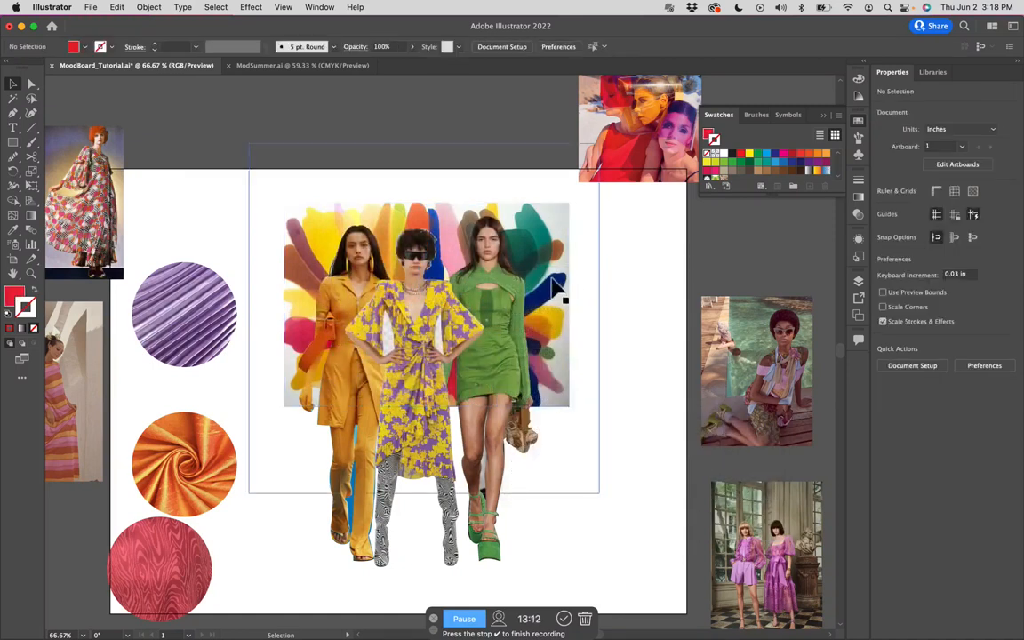
left_click_drag(555, 291, 539, 231)
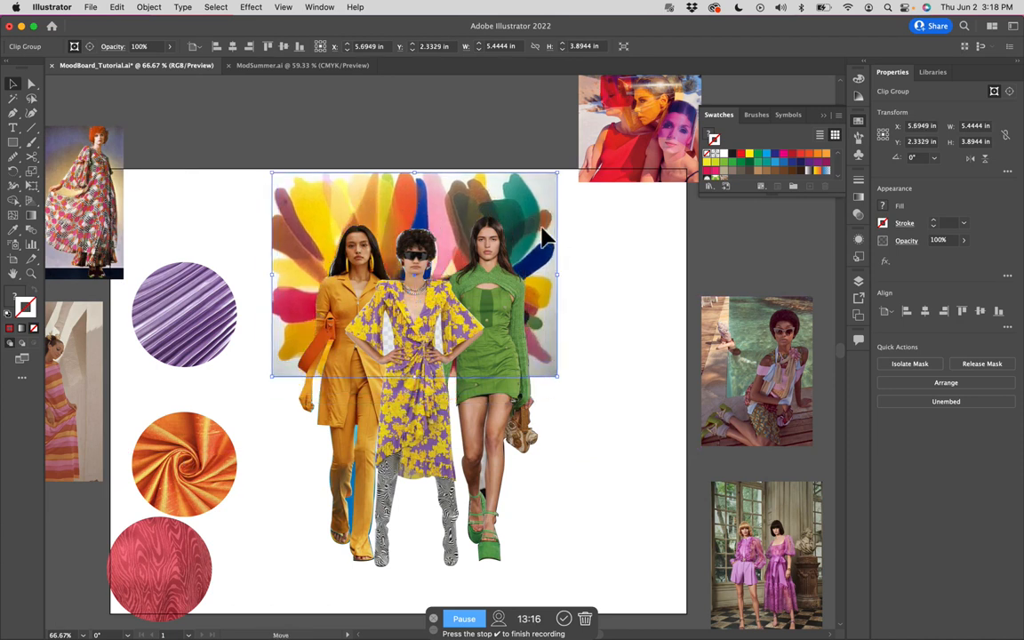
left_click(592, 298)
Examine the cutout gaps between the arms and waist of the model in the yellow and purple floral dress
key("z")
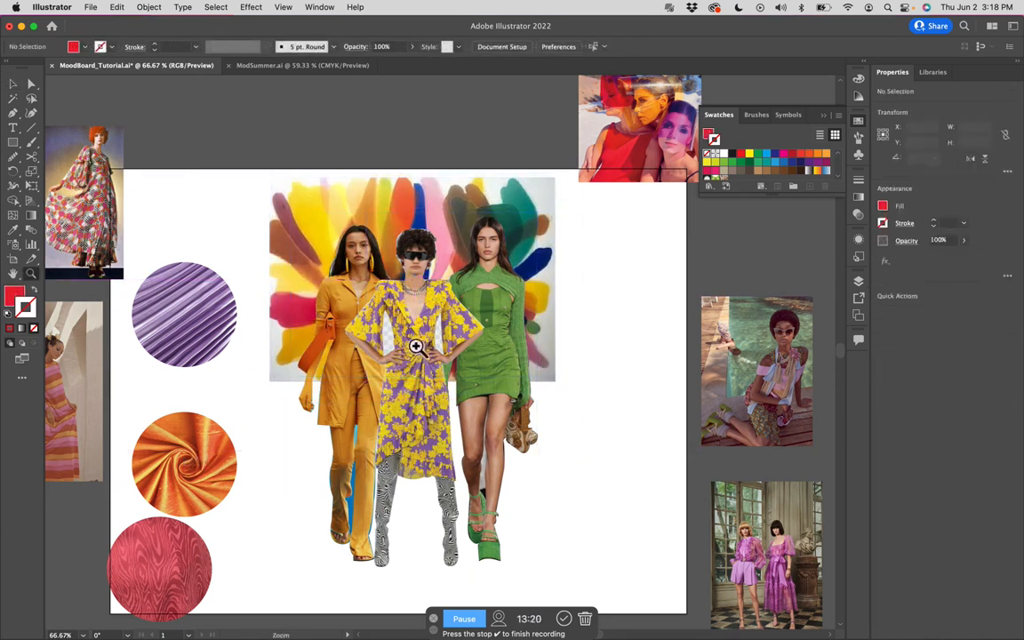
left_click(418, 351)
left_click(449, 347)
left_click(460, 350)
left_click(429, 349)
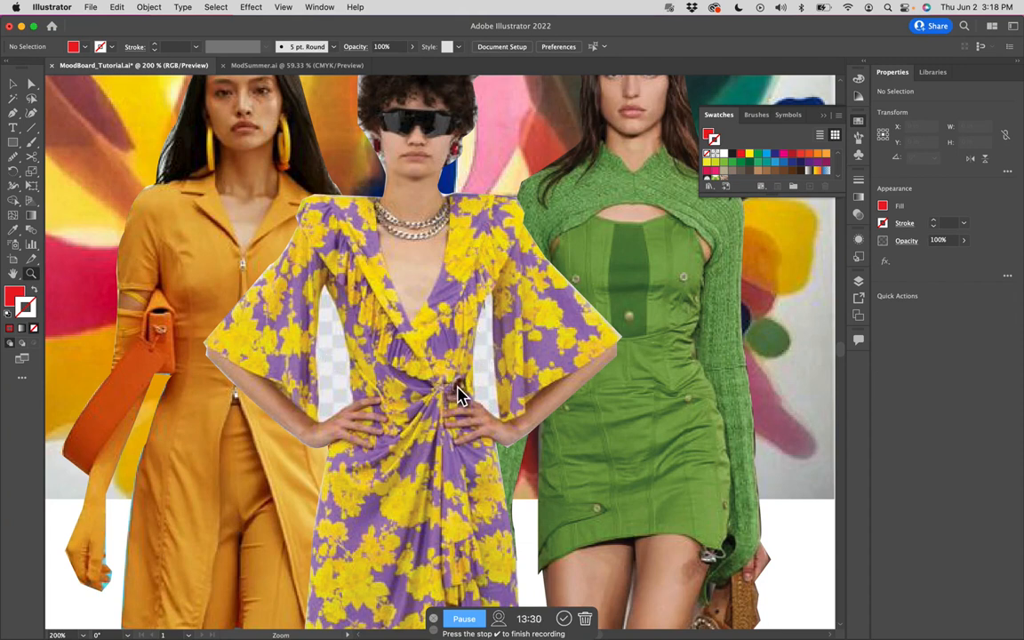
scroll(458, 396, "down", 3)
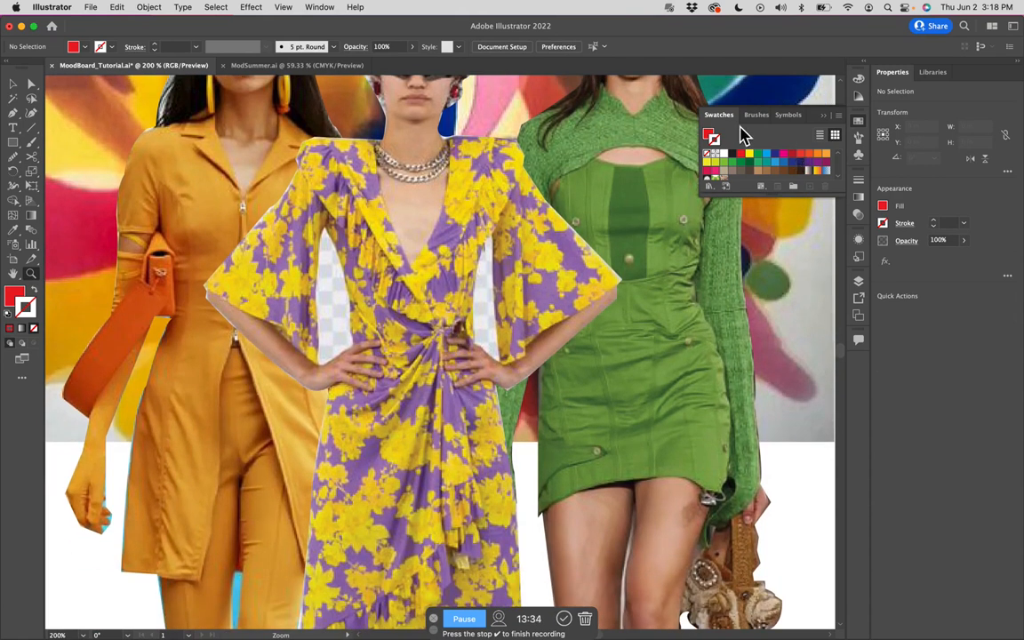
left_click(733, 121)
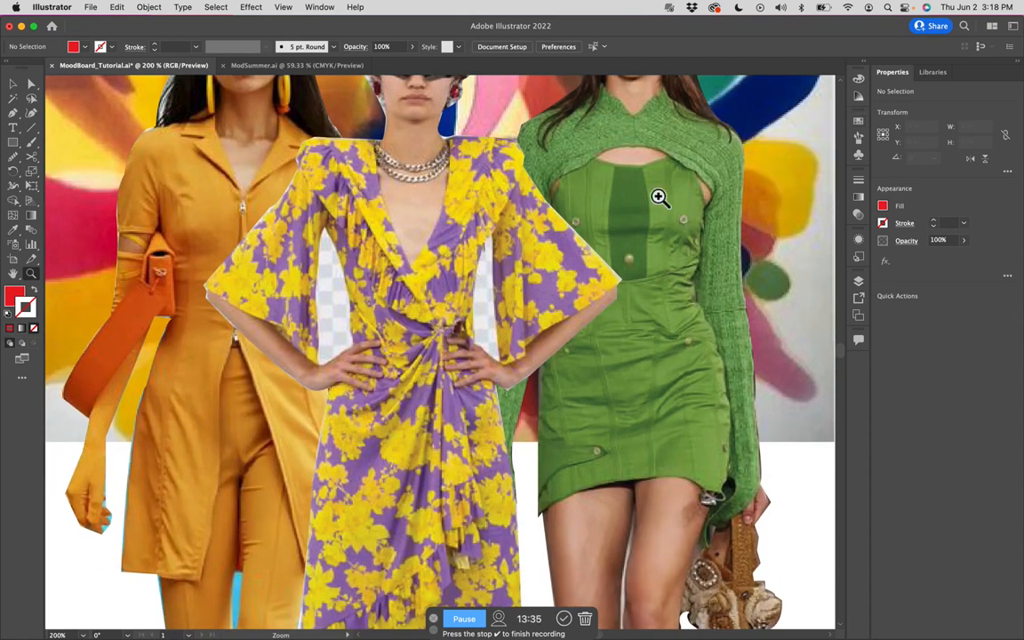
left_click(520, 263, "alt")
left_click(521, 263, "alt")
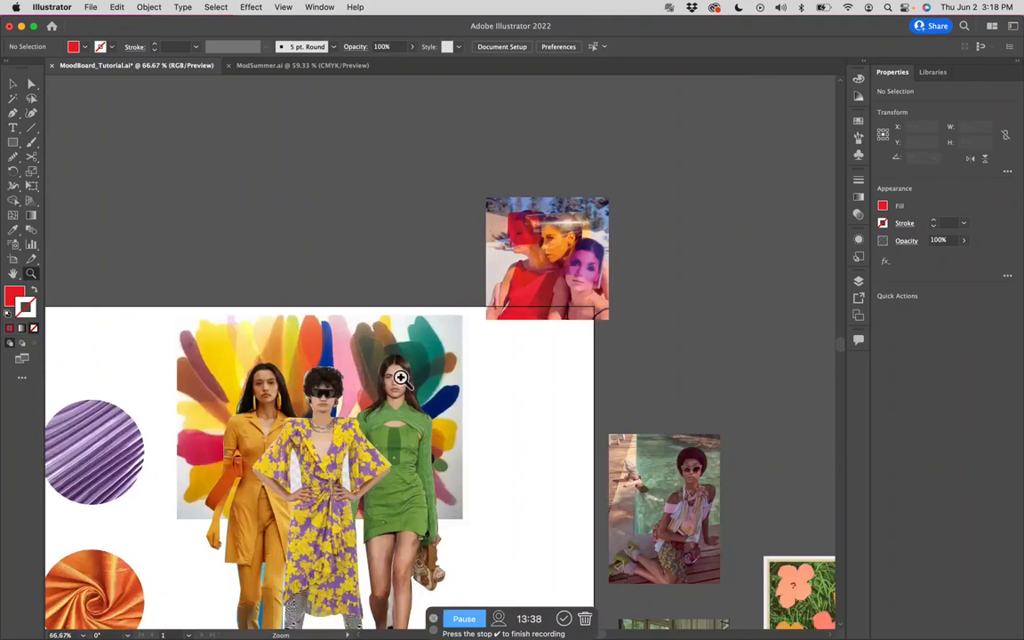
Release the clipping mask on the model in the yellow and purple floral dress
key("v")
double_click(320, 457)
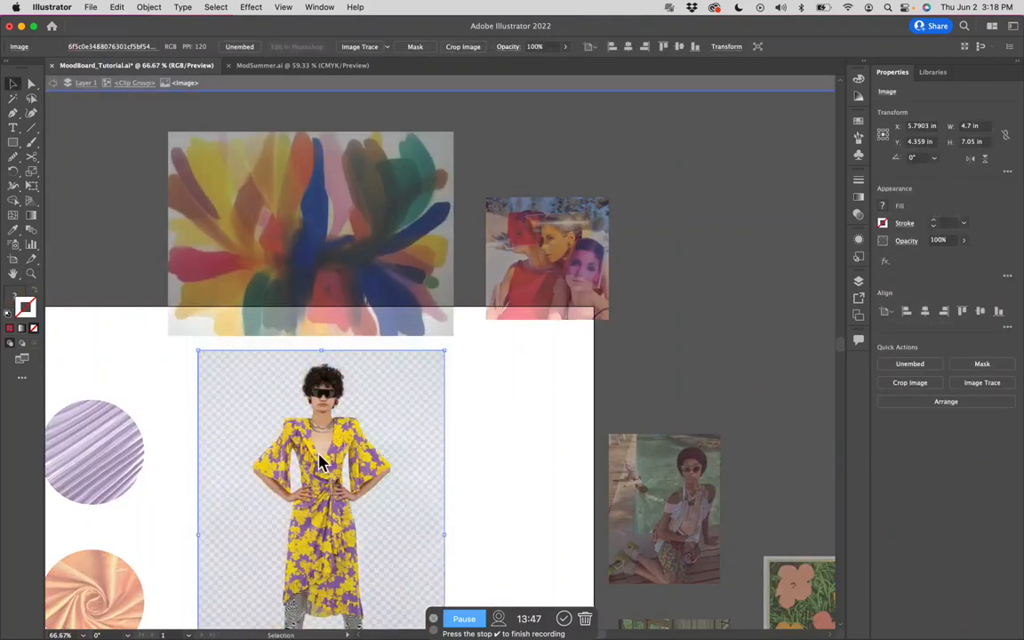
left_click(519, 491)
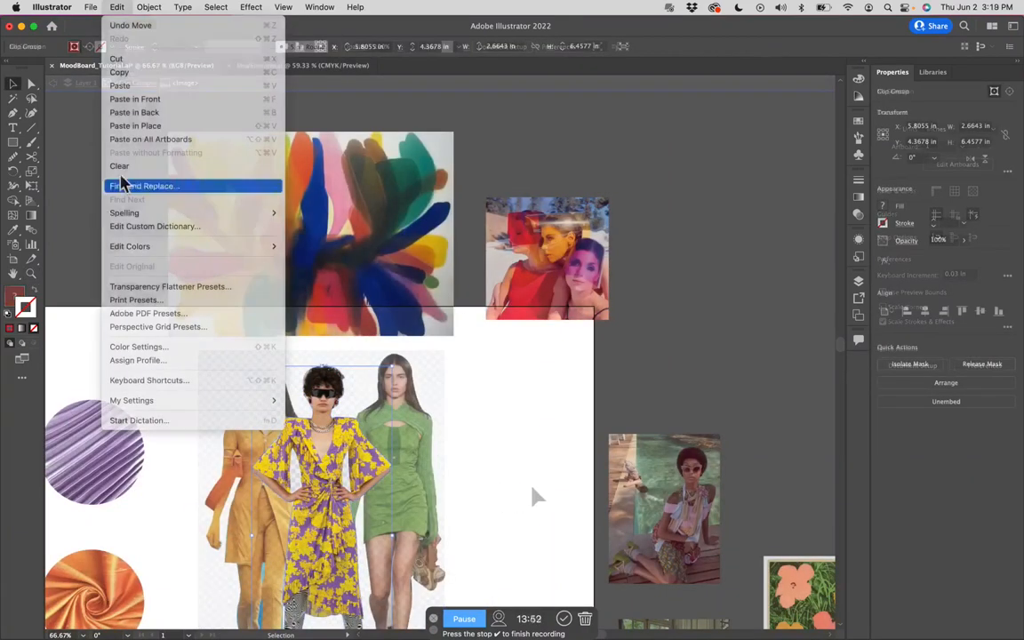
mouse_move(159, 8)
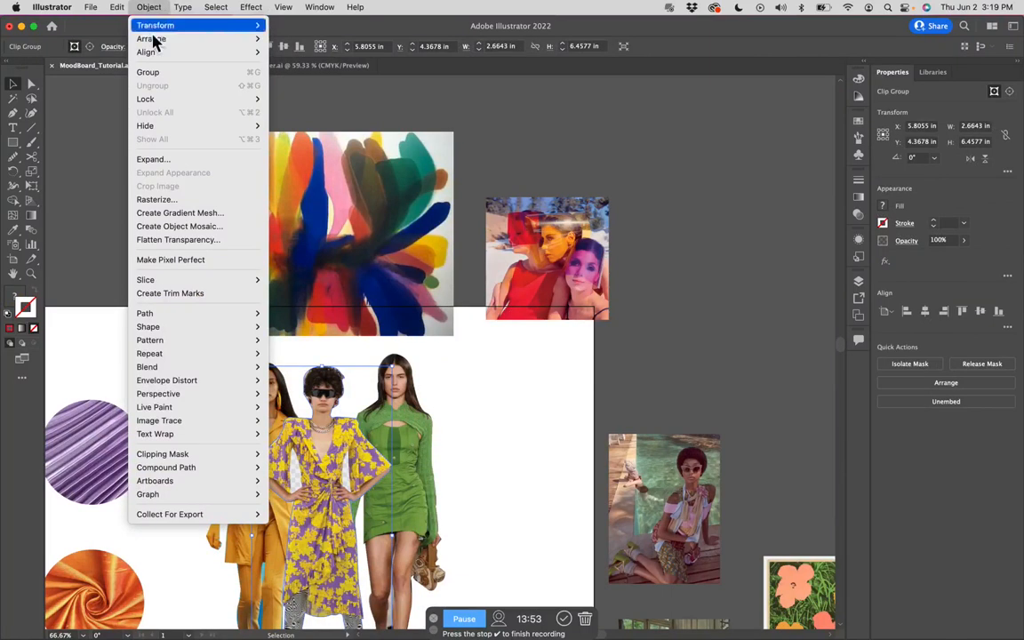
mouse_move(209, 456)
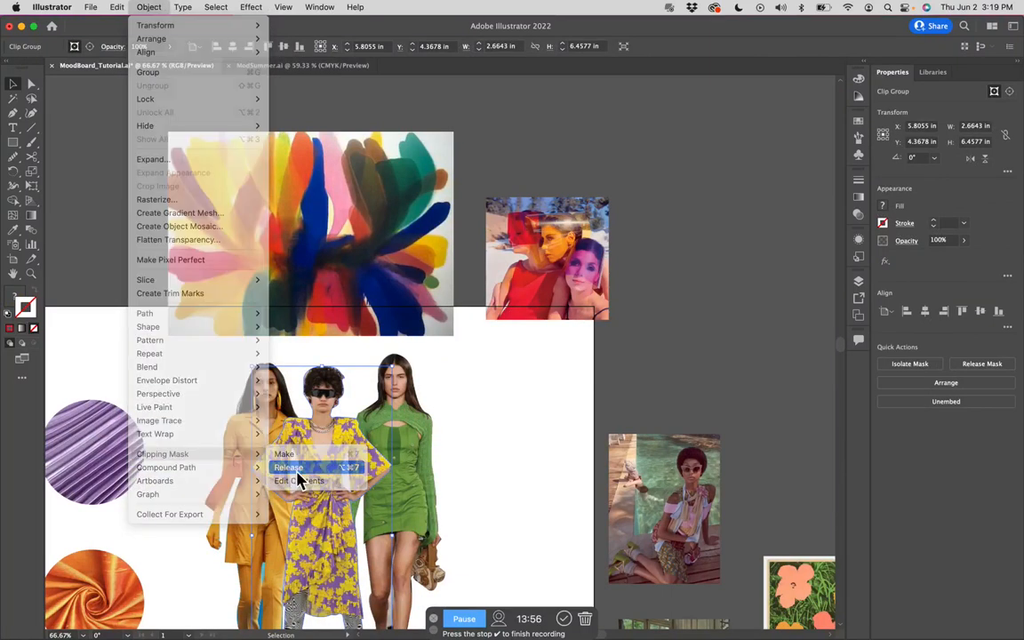
left_click(498, 450)
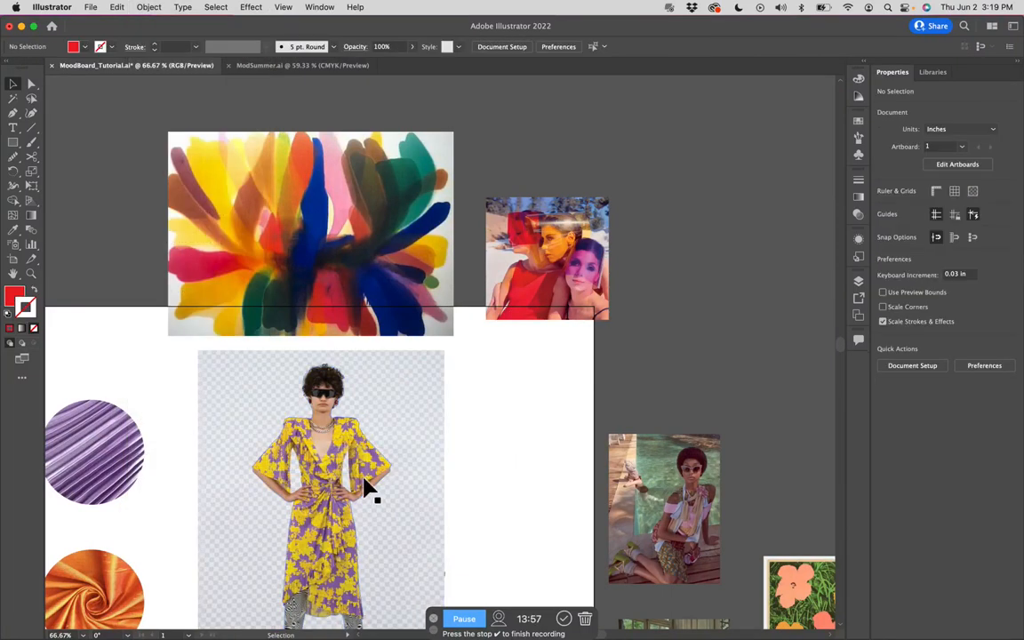
Give the floral-dress model's released outline path a red fill with no stroke
left_click_drag(369, 489, 422, 469)
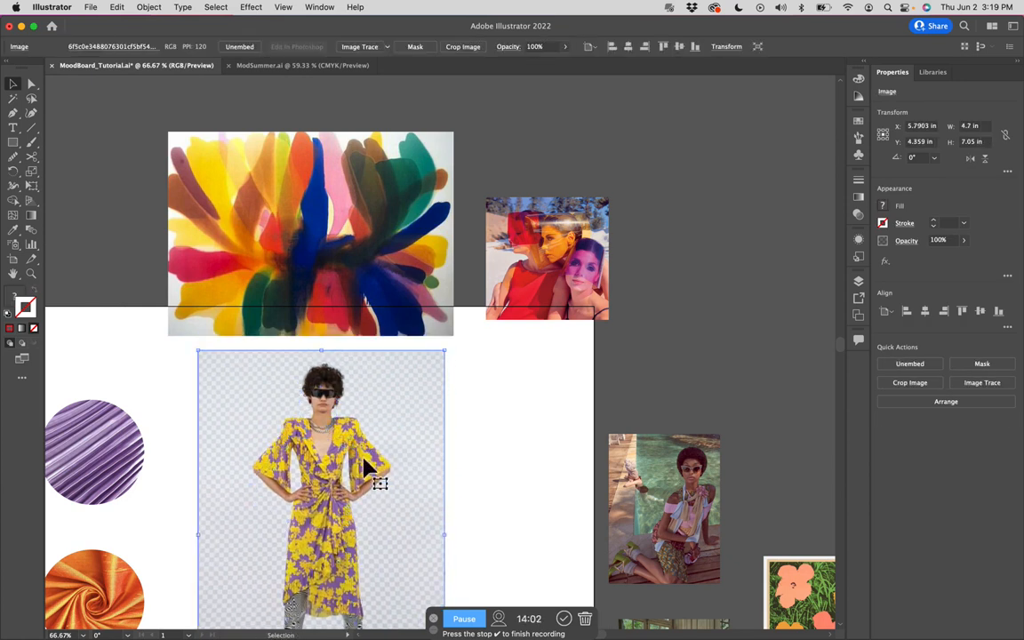
left_click(377, 457)
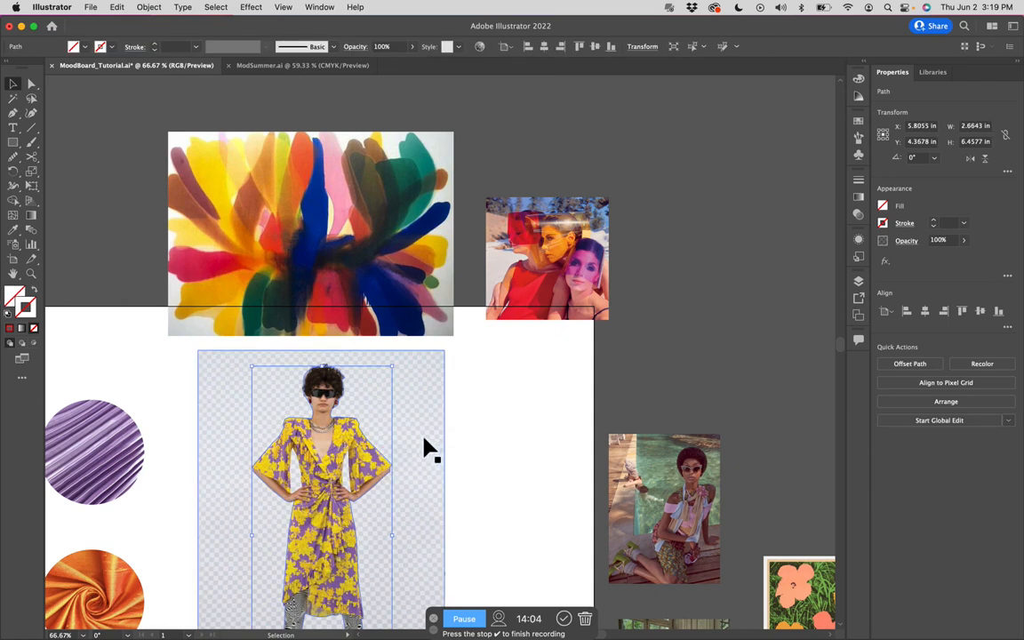
left_click(859, 121)
left_click(741, 153)
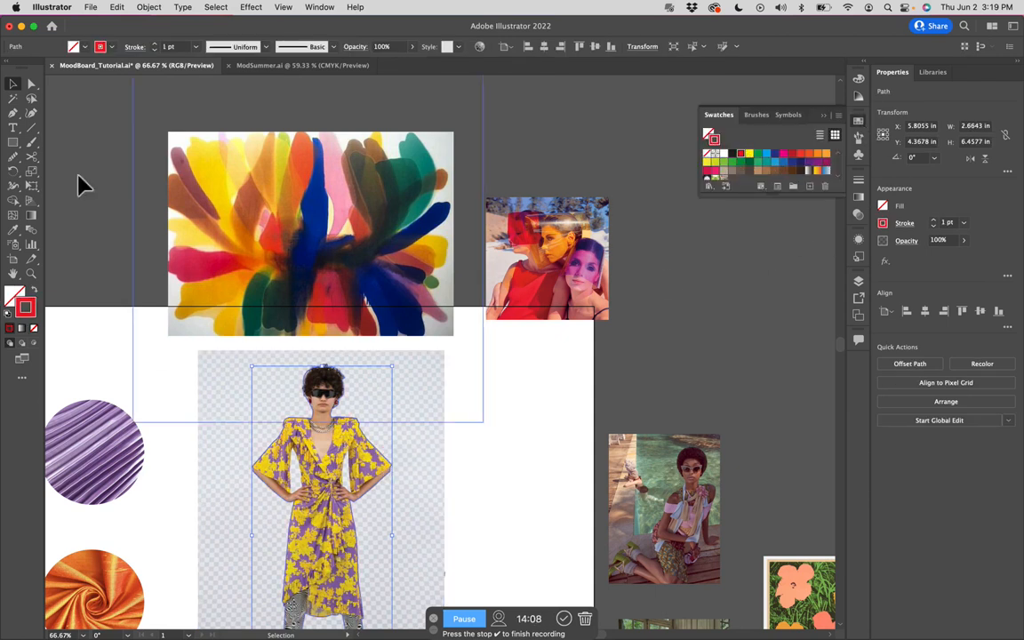
left_click(34, 290)
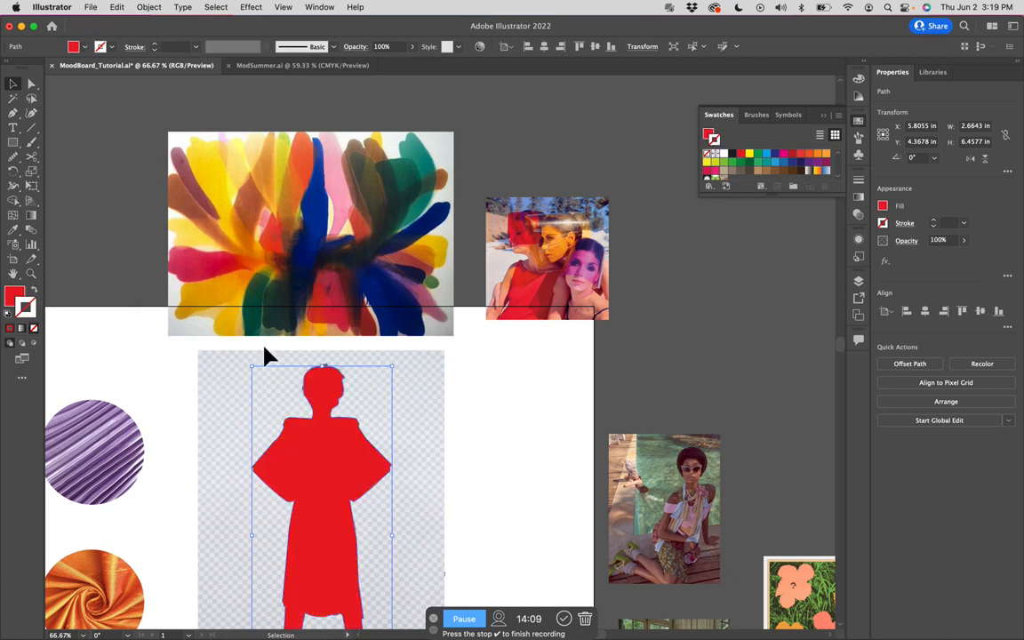
left_click(466, 419)
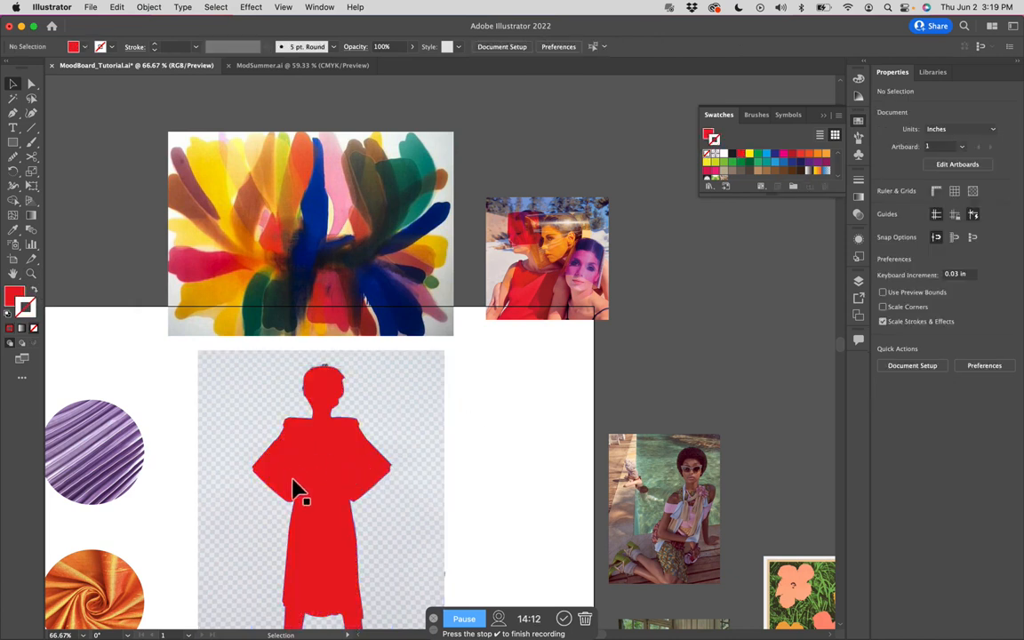
Lower the opacity of the floral-dress model's red outline path to 25% so the photo beneath shows through
key("z")
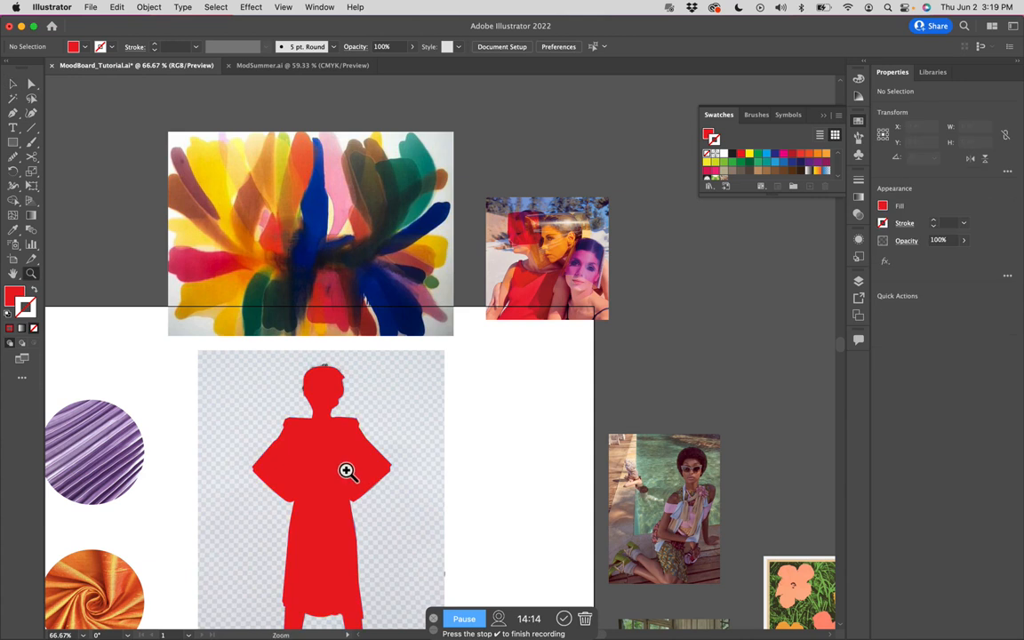
left_click(346, 470, "alt")
left_click(450, 391)
left_click(450, 391)
left_click(450, 391)
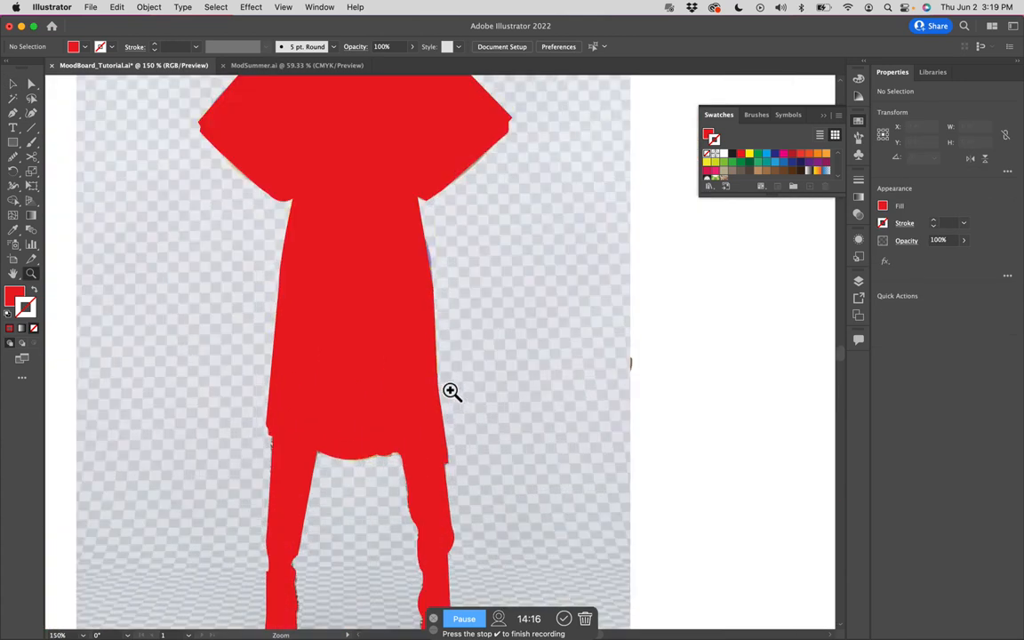
left_click(424, 370)
scroll(423, 377, "up", 5)
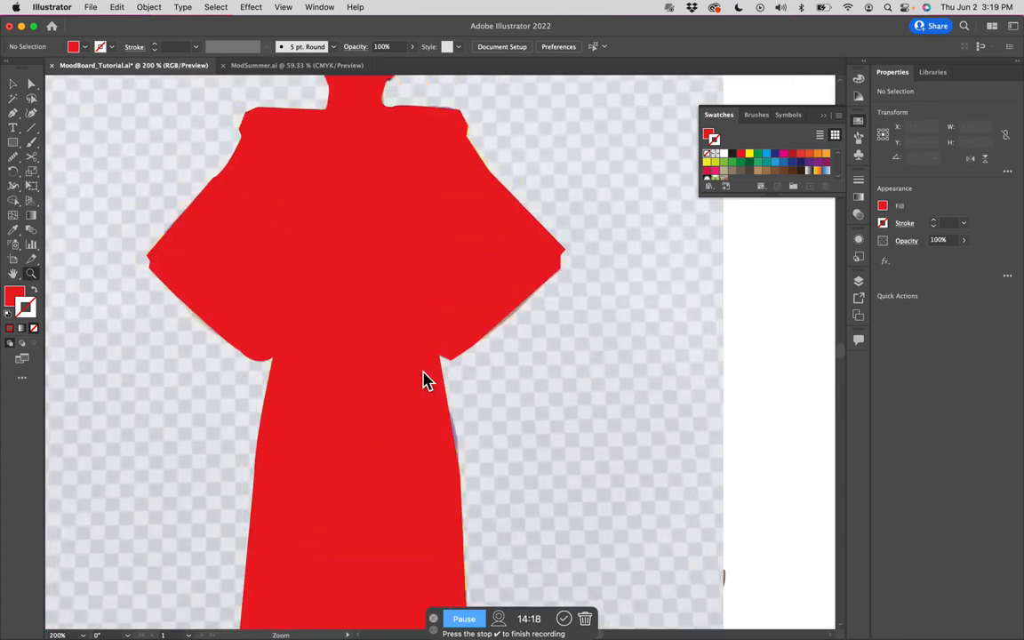
key("v")
left_click(396, 359)
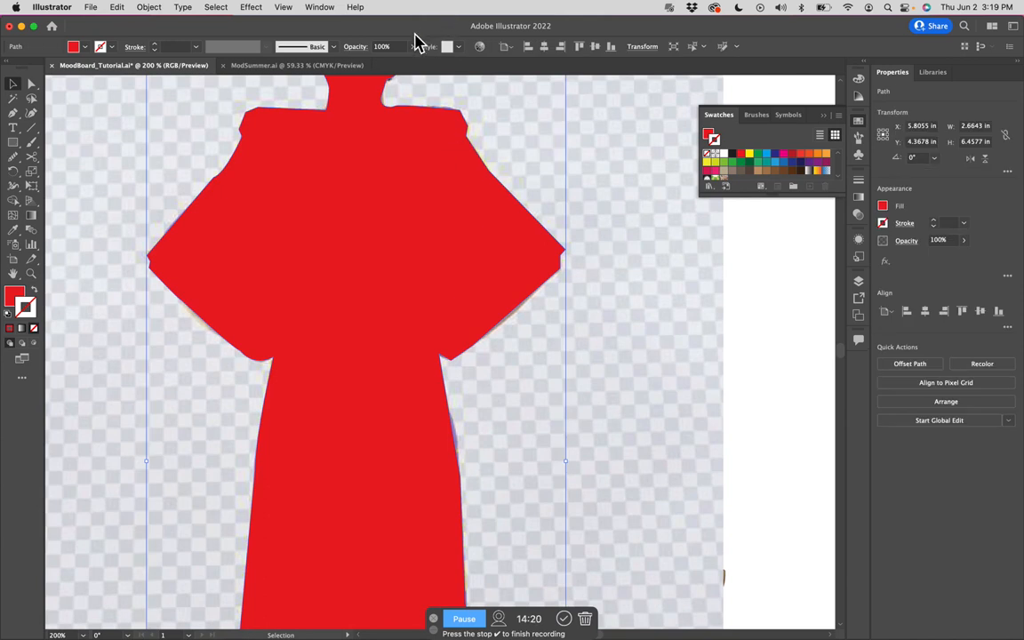
left_click(412, 48)
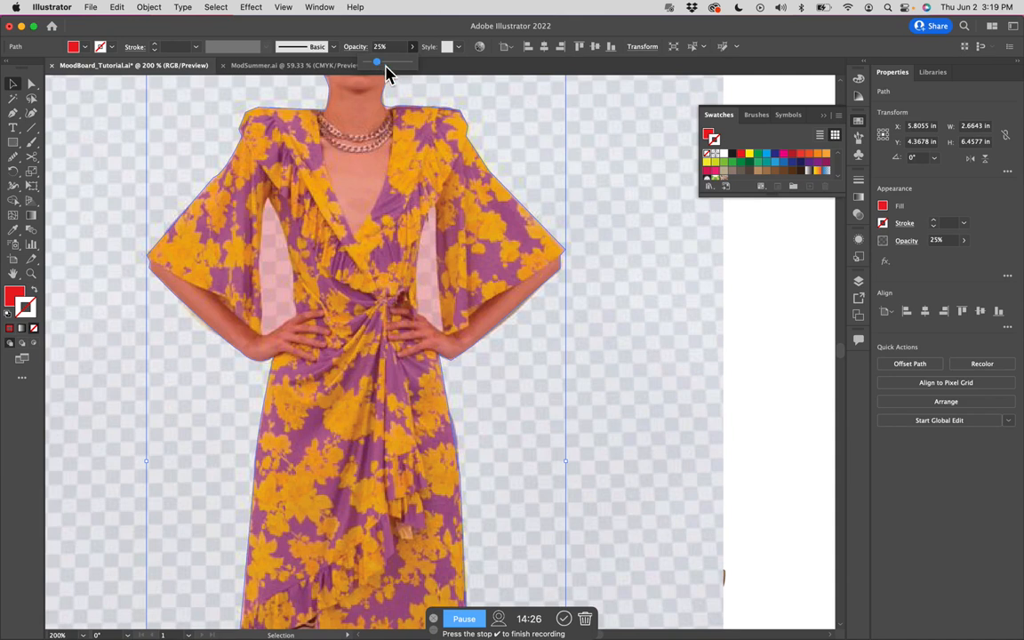
left_click(718, 377)
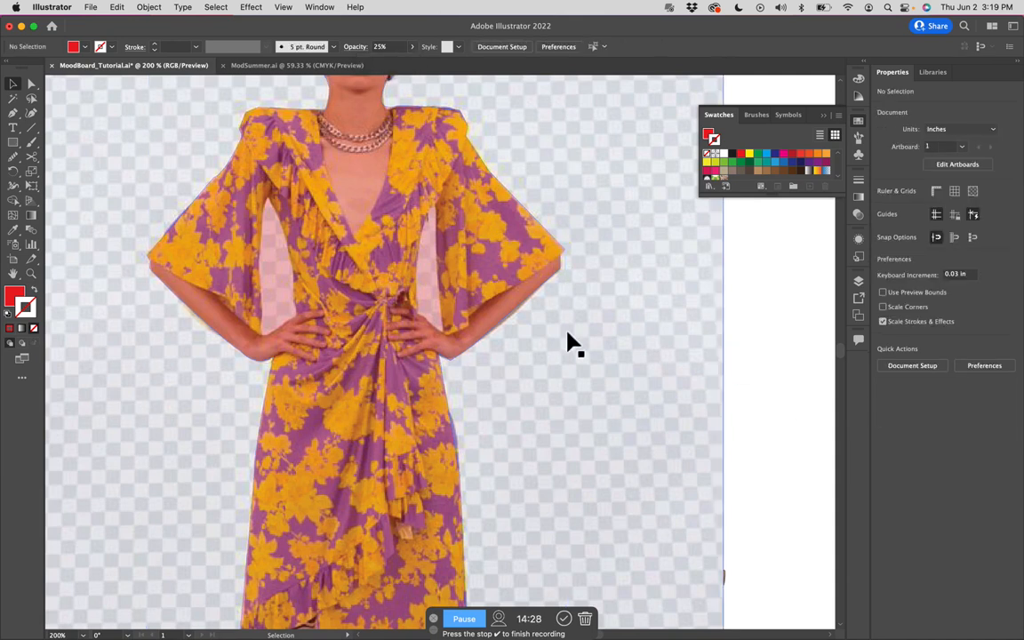
Trace the gap between waist and arm on the photo's left side with the Pen tool as a closed yellow shape without stroke
left_click(13, 114)
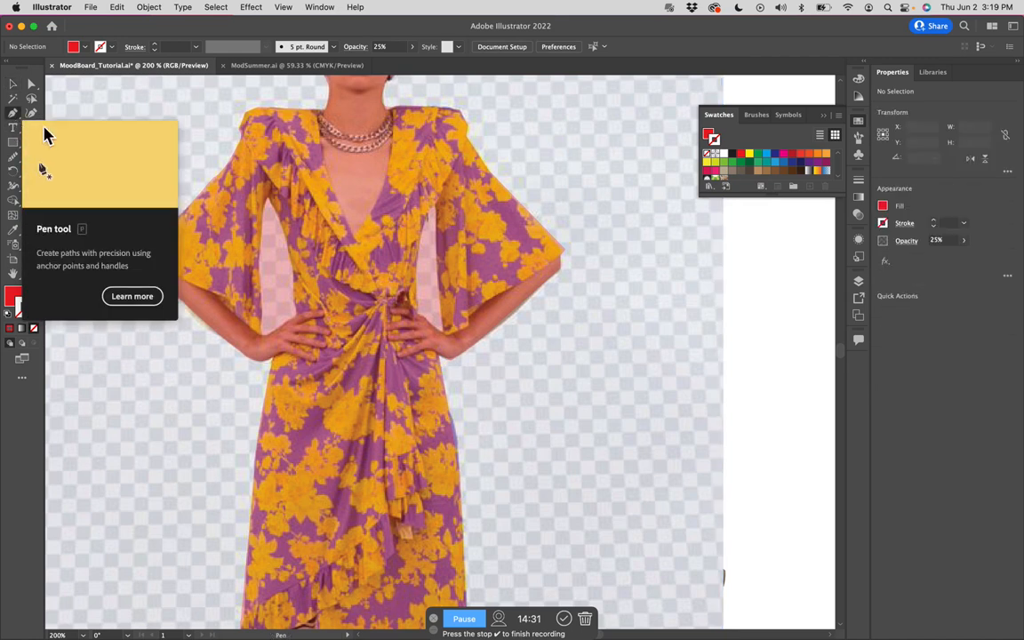
left_click(267, 201)
left_click_drag(276, 327, 267, 322)
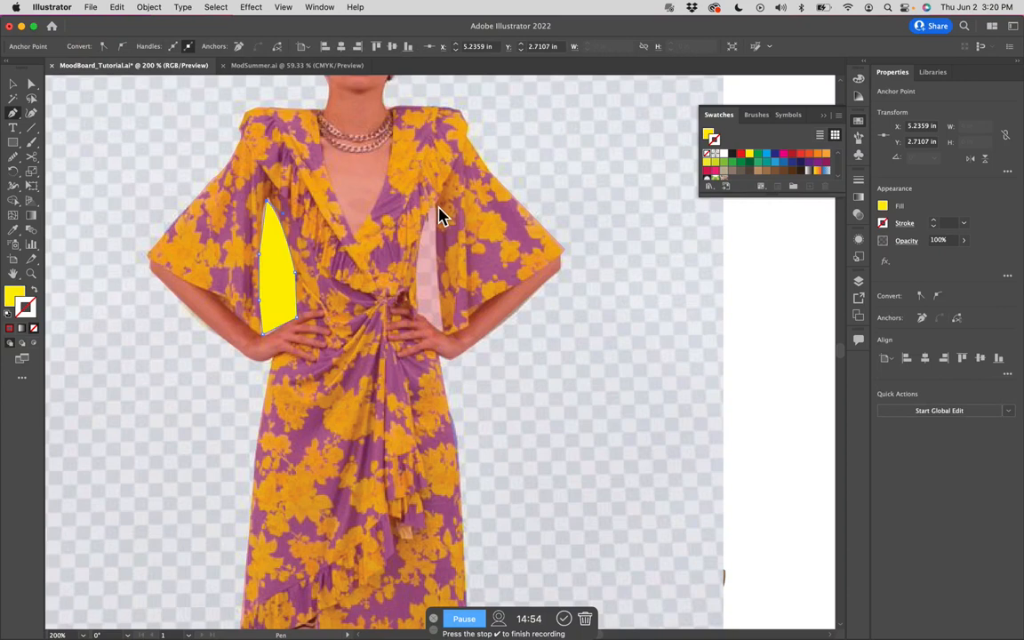
Trace the gap between waist and arm on the photo's right side with the Pen tool as a second closed yellow shape
left_click(433, 213)
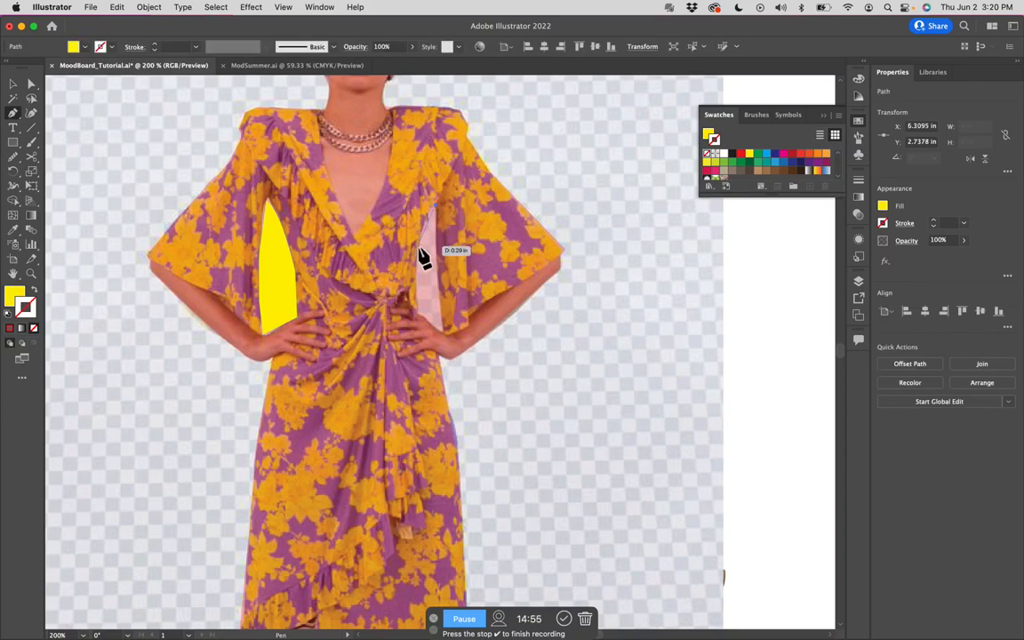
left_click(419, 271)
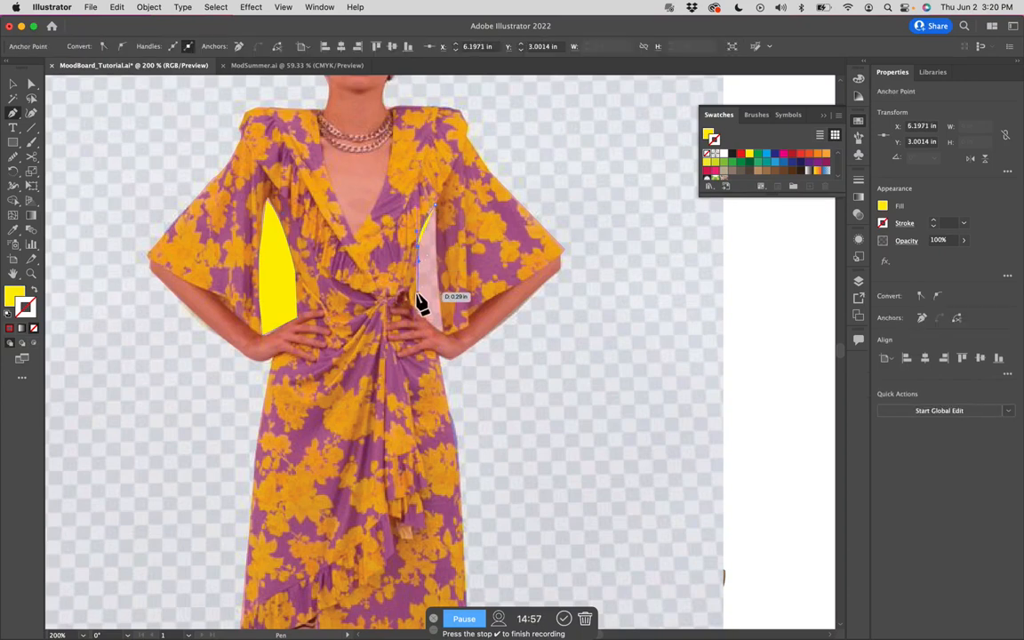
left_click(417, 310)
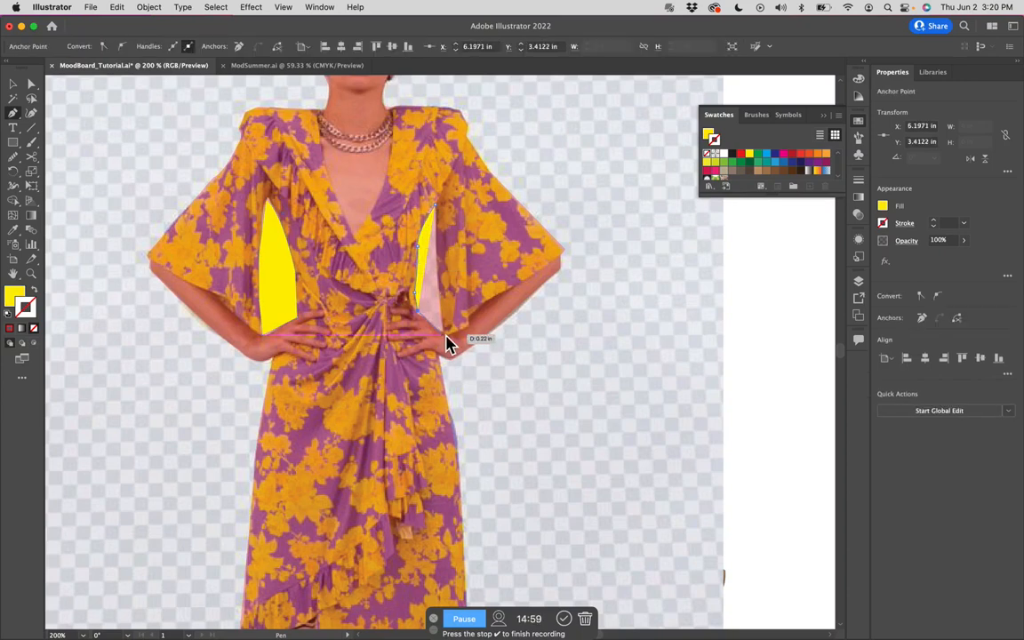
left_click(445, 335)
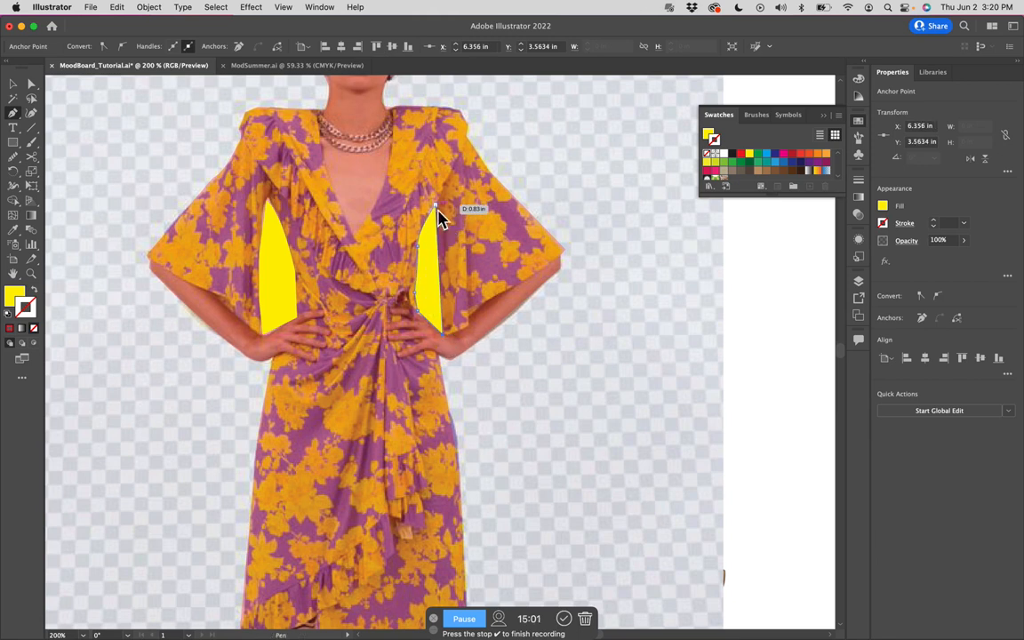
left_click(435, 208)
Restore the red outline path's opacity to 100%
key("v")
left_click(517, 225)
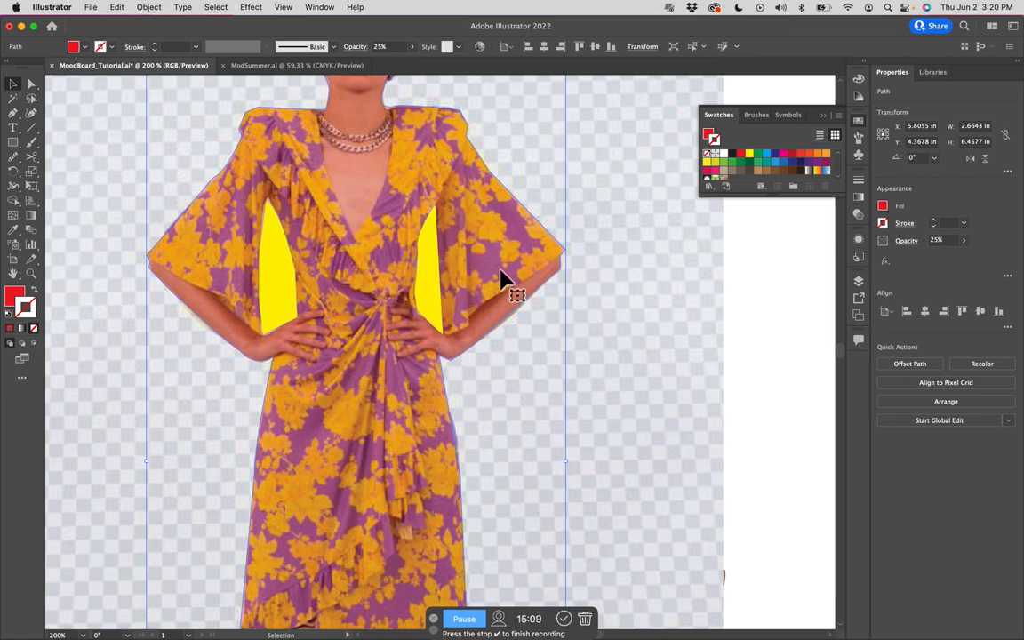
left_click(412, 54)
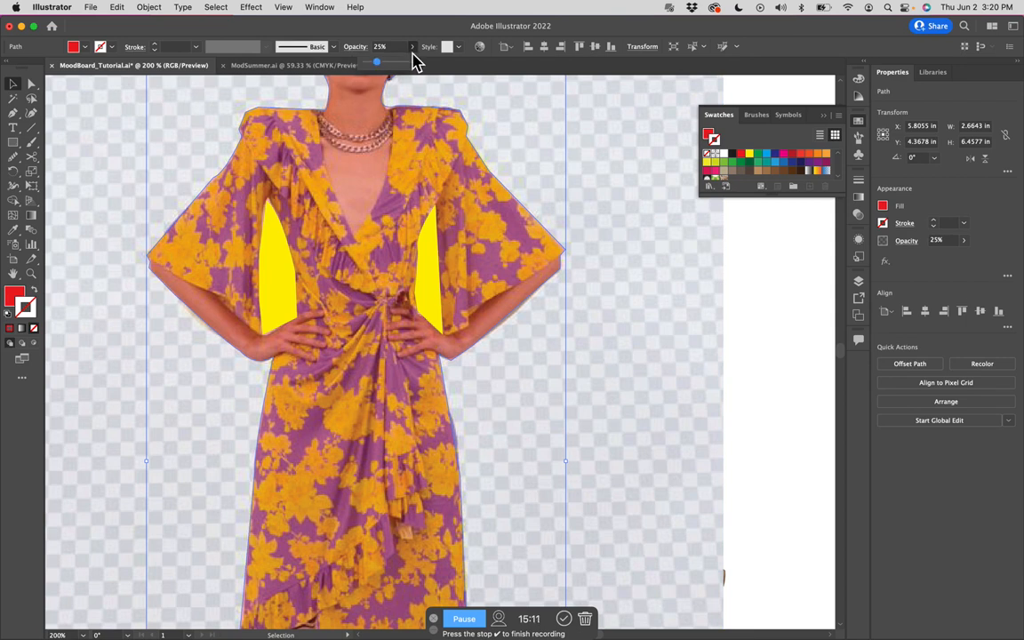
left_click_drag(378, 66, 470, 74)
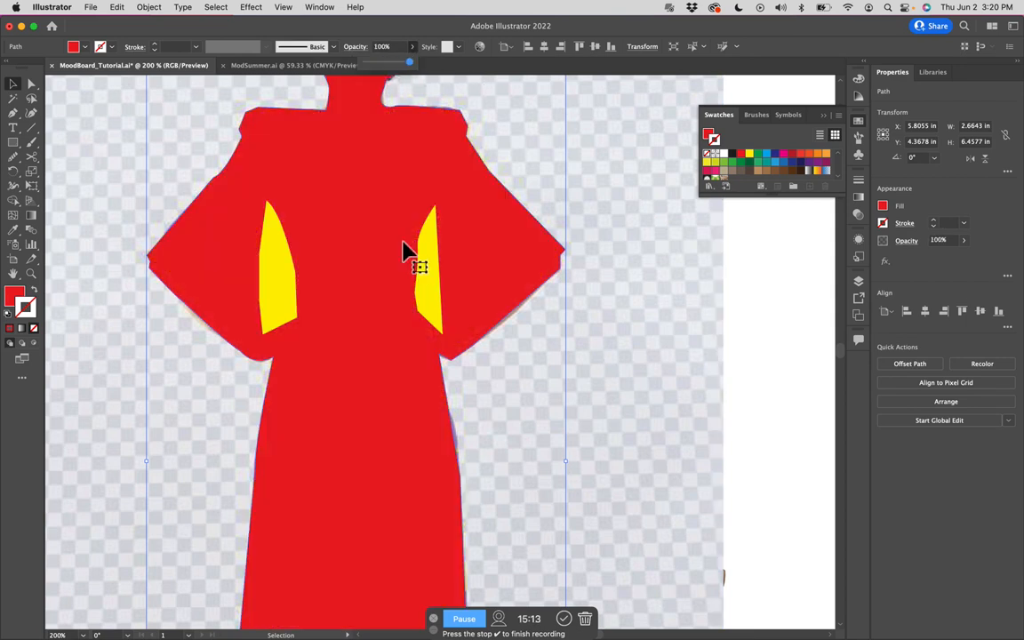
left_click(680, 302)
Subtract both yellow gap shapes from the red outline with Pathfinder's Minus Front
key("z")
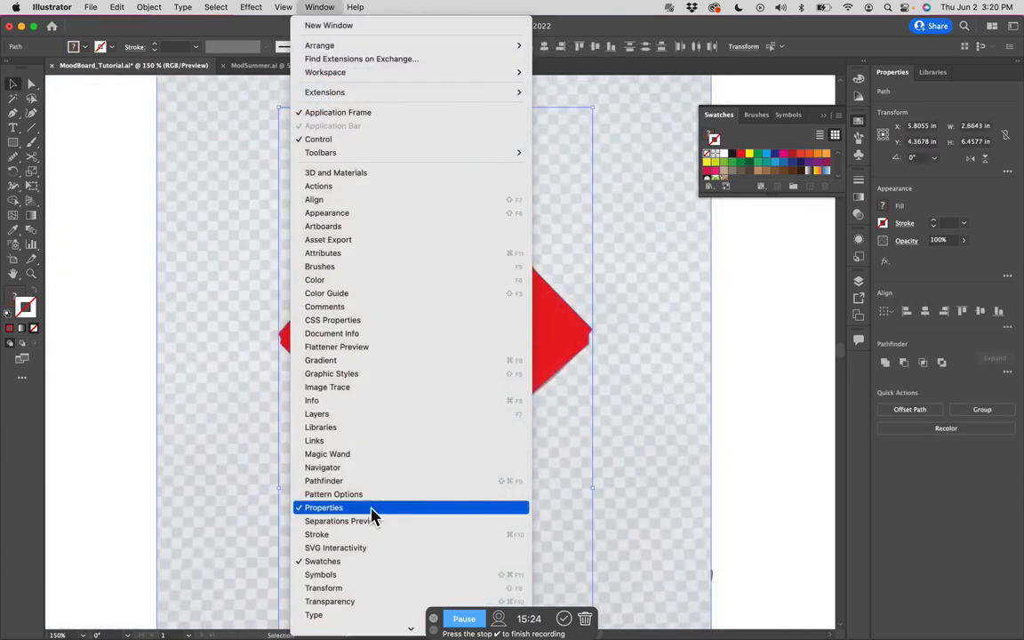
left_click(380, 488)
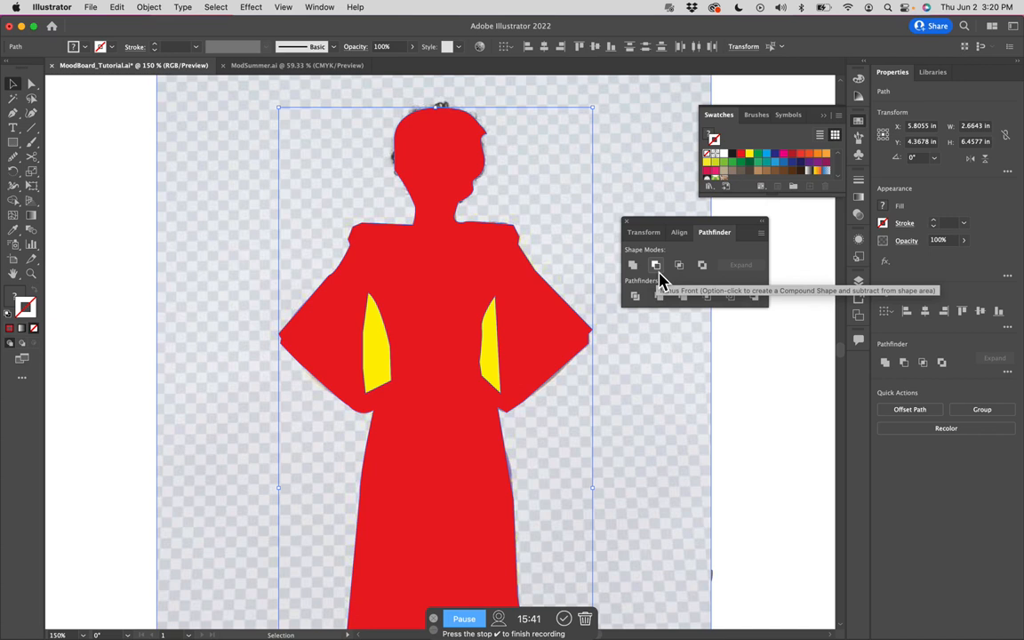
left_click(659, 272)
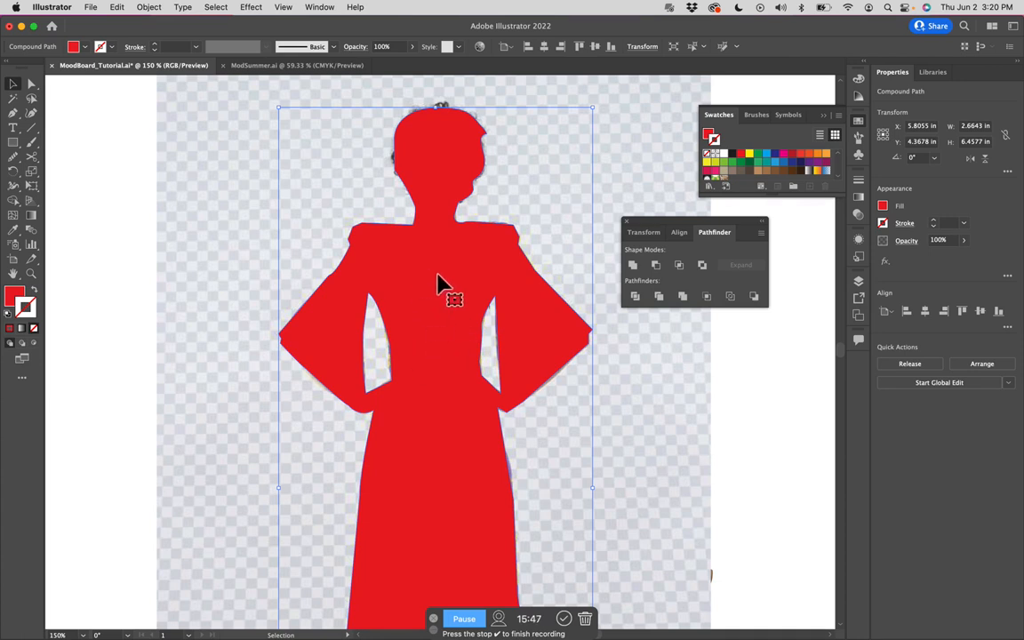
Make a clipping mask from the red compound outline and the floral-dress model's photo
left_click(222, 297, "shift")
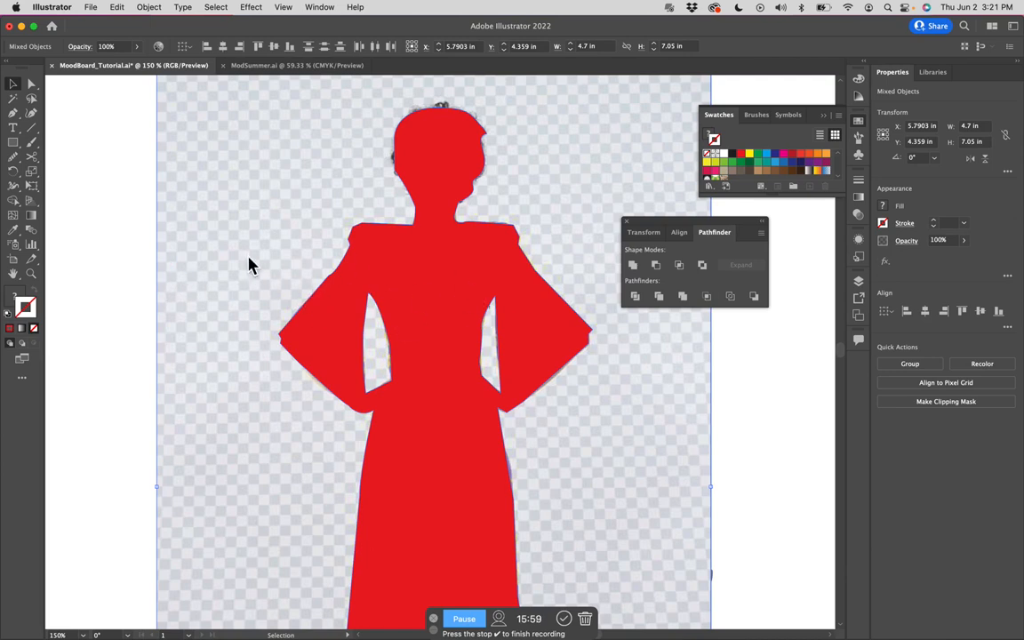
right_click(420, 280)
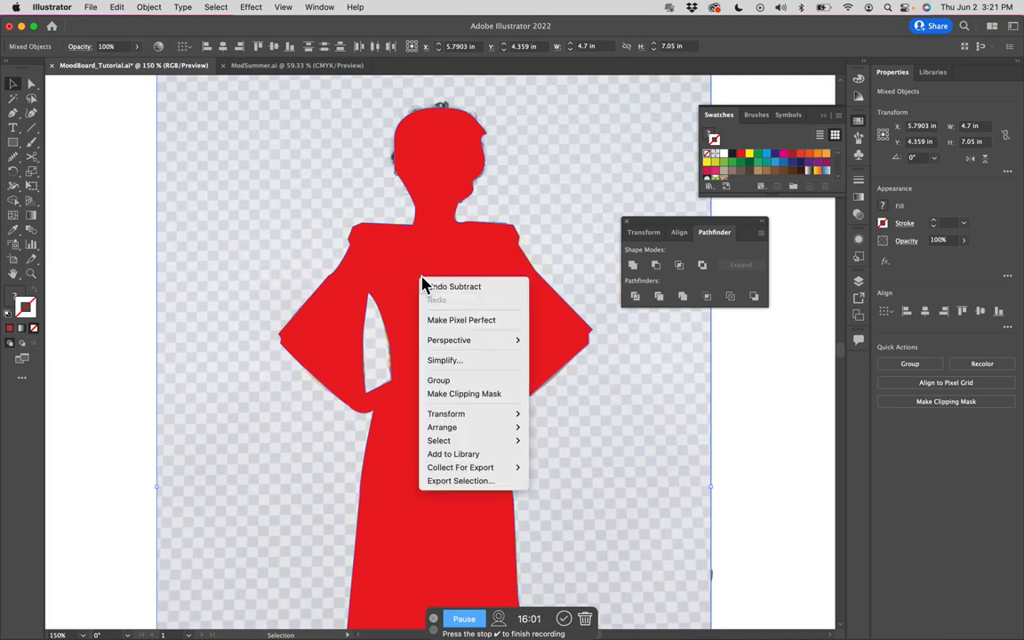
left_click(471, 395)
left_click(751, 430)
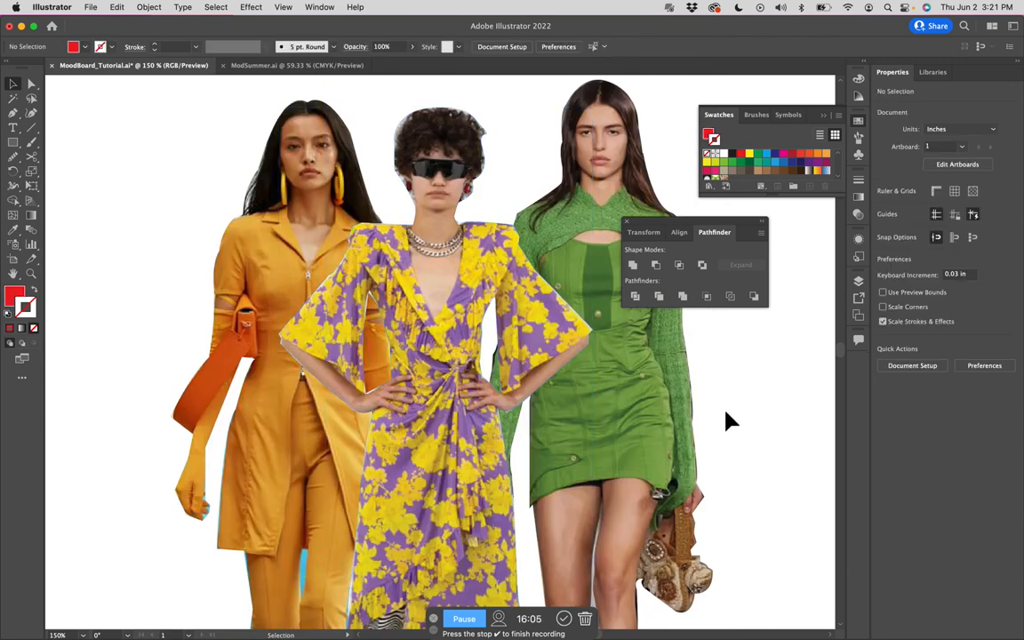
Move the clipped painting down so it sits behind the three models
key("z")
left_click(671, 405, "alt")
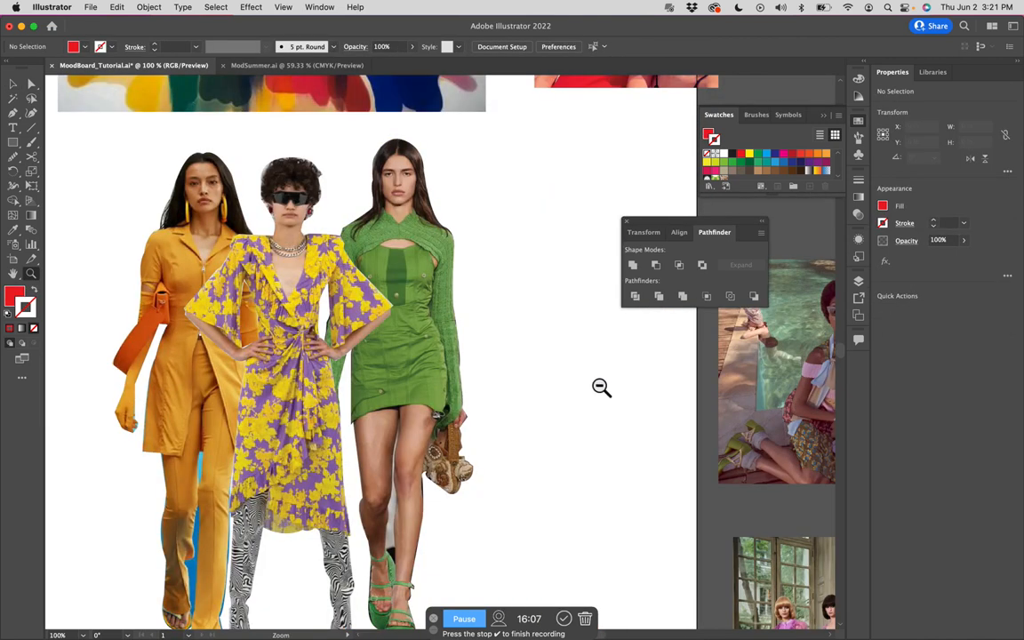
left_click(520, 367, "alt")
key("v")
left_click_drag(363, 151, 406, 331)
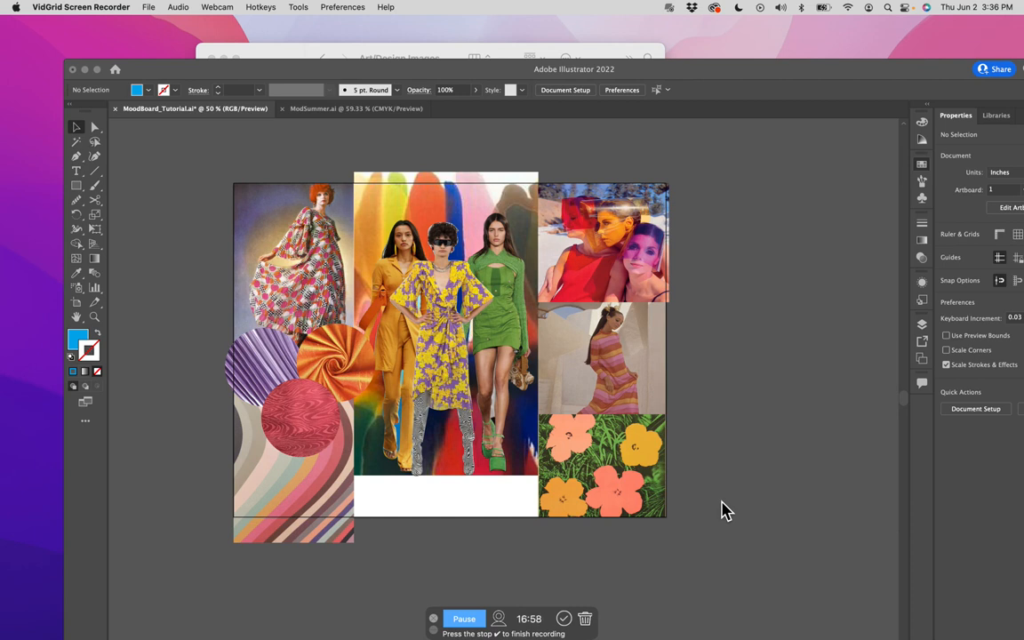
Draw a small blue square without stroke in the white strip below the models and place it at the strip's left end
left_click(770, 329)
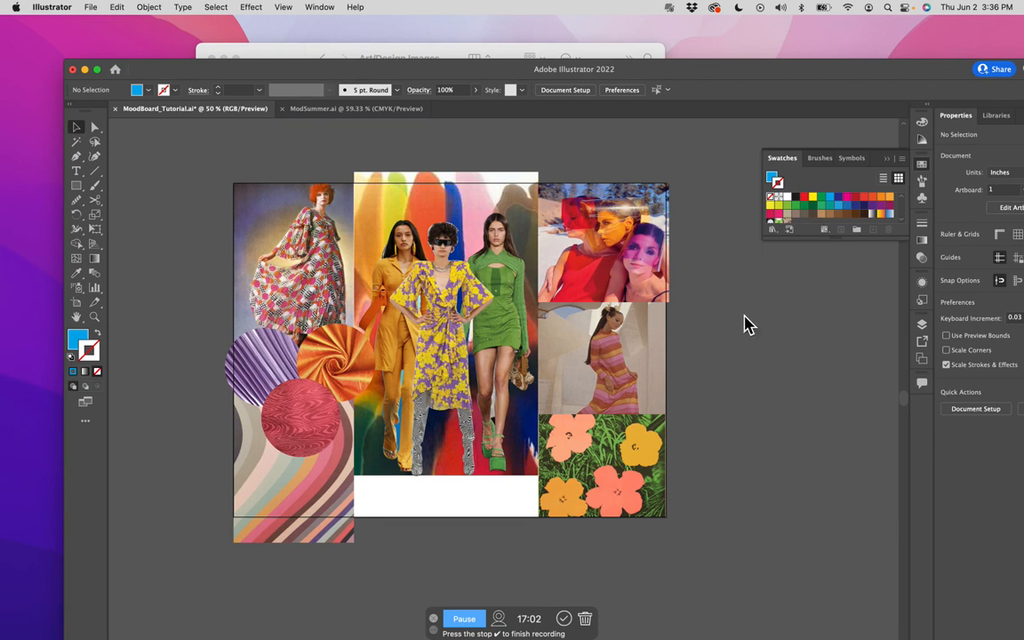
key("m")
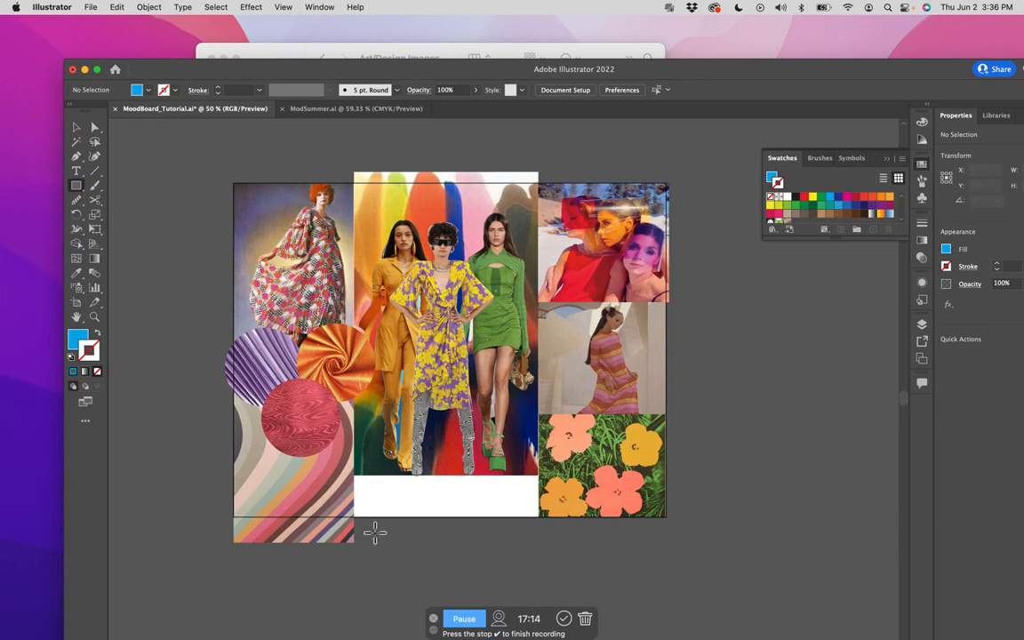
left_click(376, 516)
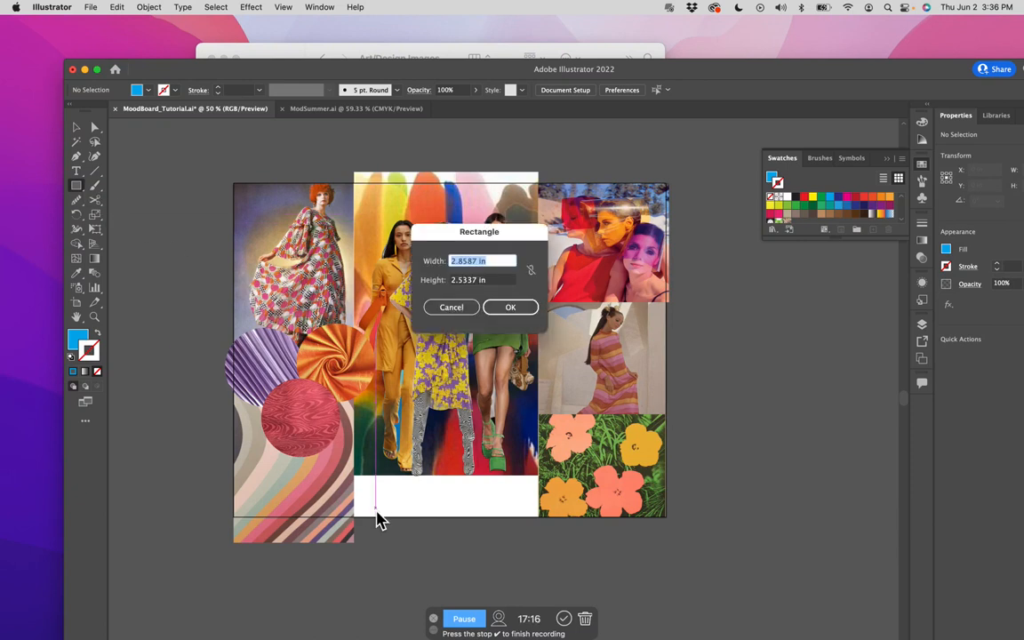
key("Return")
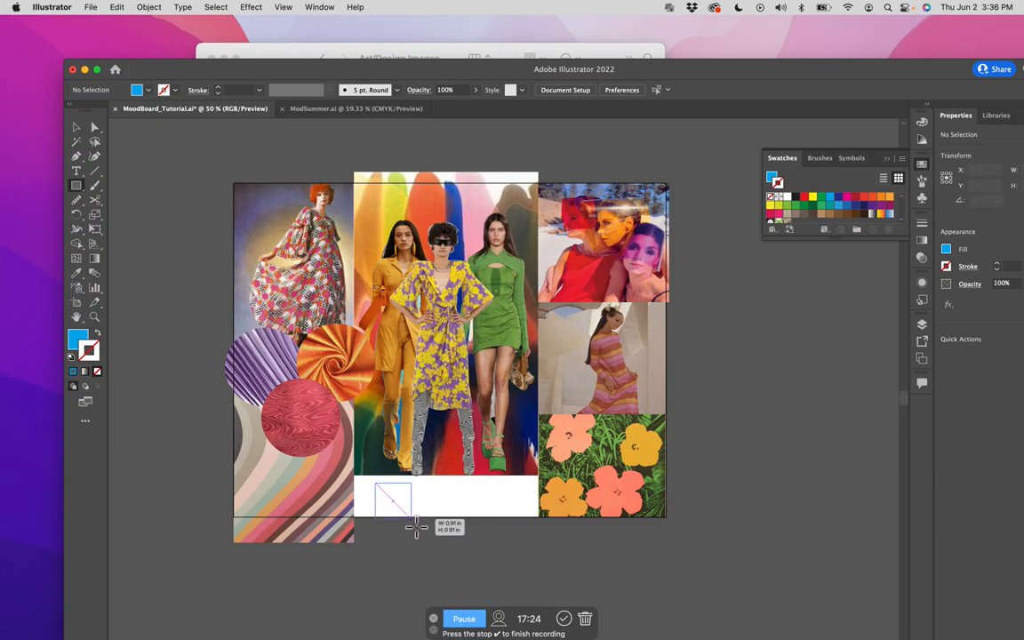
key("v")
left_click(456, 507)
left_click_drag(397, 505, 389, 504)
left_click(443, 512)
left_click(369, 509)
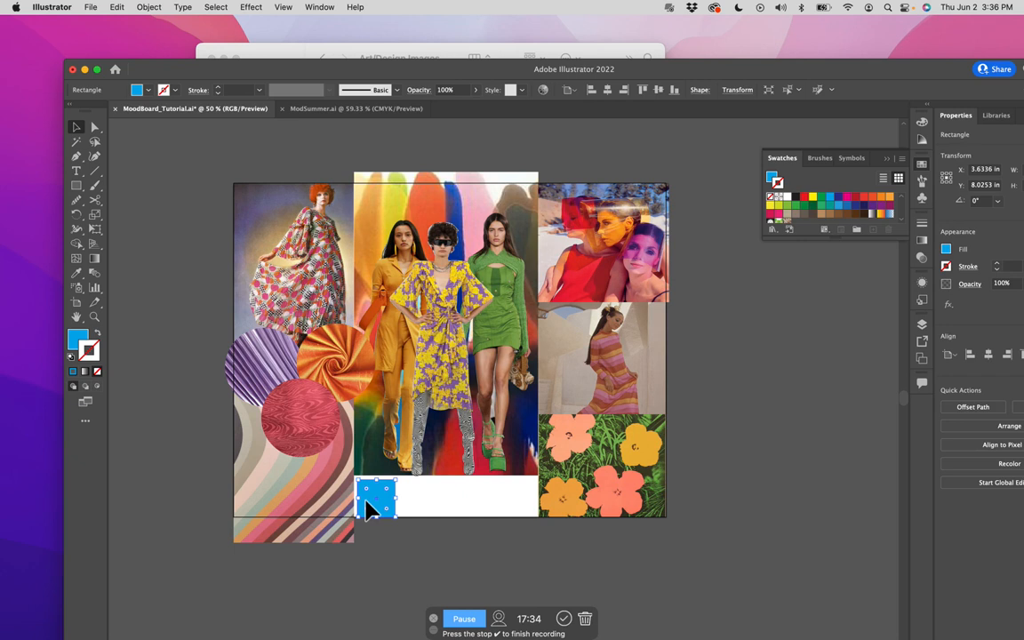
Duplicate the blue square into a row of five, with the last copy overlapping the flower print
left_click(402, 507)
mouse_move(393, 508)
left_mouse_down()
mouse_move(444, 513)
mouse_move(386, 502)
left_mouse_up()
left_click(455, 523)
key("super+c")
key("super+v")
left_click_drag(484, 406, 583, 519)
left_click(532, 532)
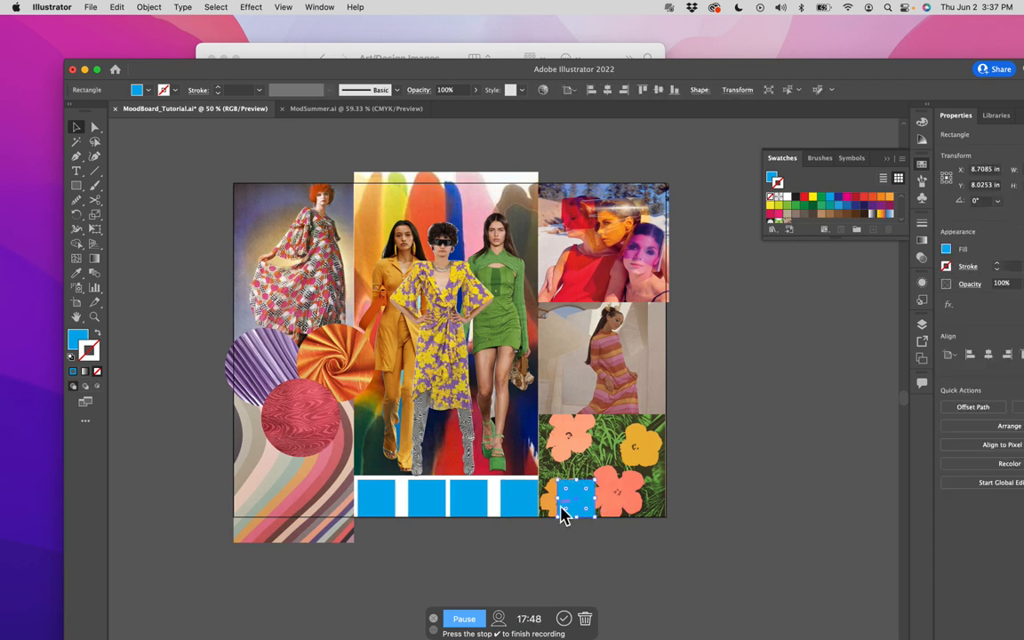
left_click_drag(571, 504, 568, 505)
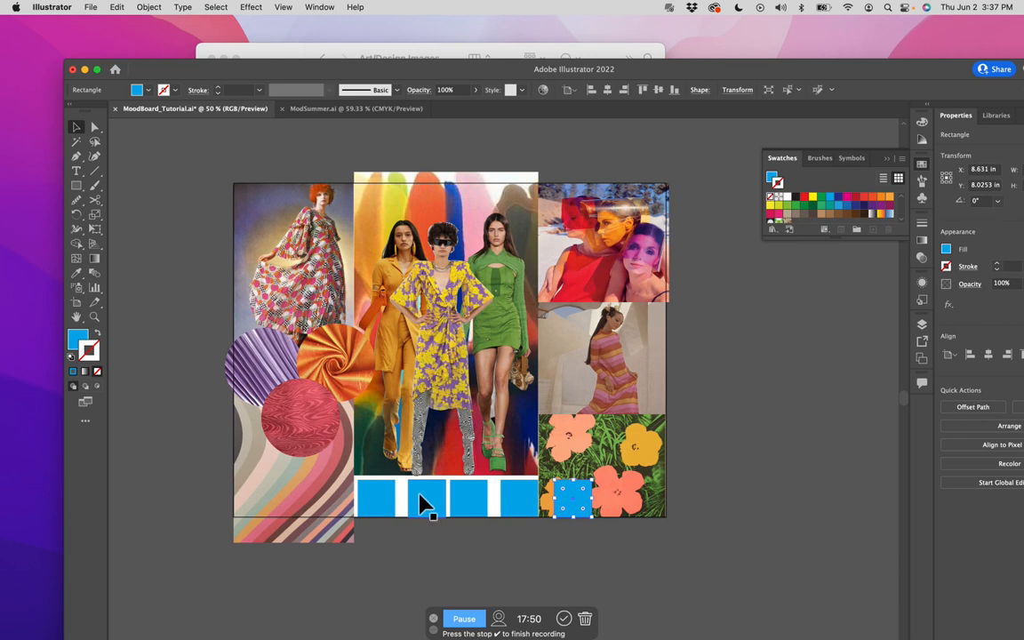
Select all five blue squares and scale them down together to about 4.48 in wide overall, fitting the white strip below the models
left_click(391, 505, "shift")
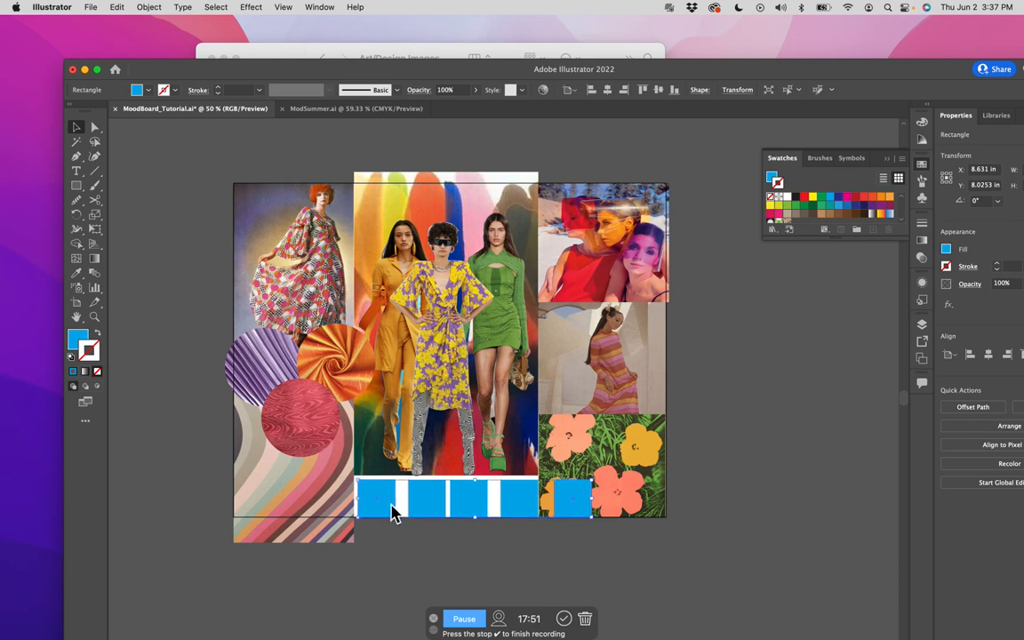
left_click(468, 560)
left_click(526, 511, "shift")
left_click(468, 508, "shift")
left_click(429, 507, "shift")
left_click(389, 508, "shift")
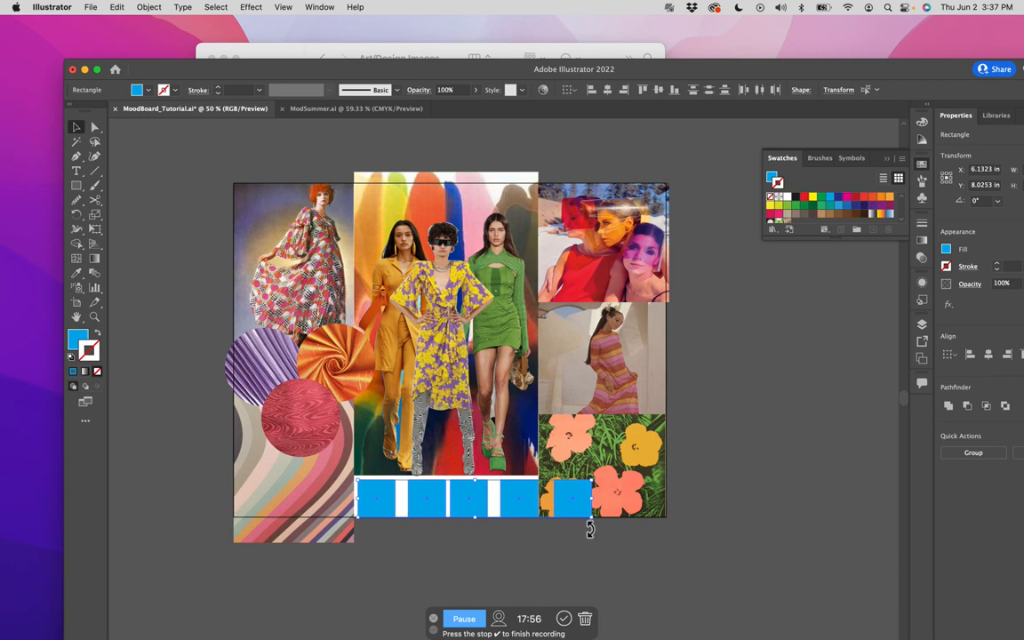
left_click_drag(594, 522, 523, 503)
left_click(498, 521)
left_click(522, 543)
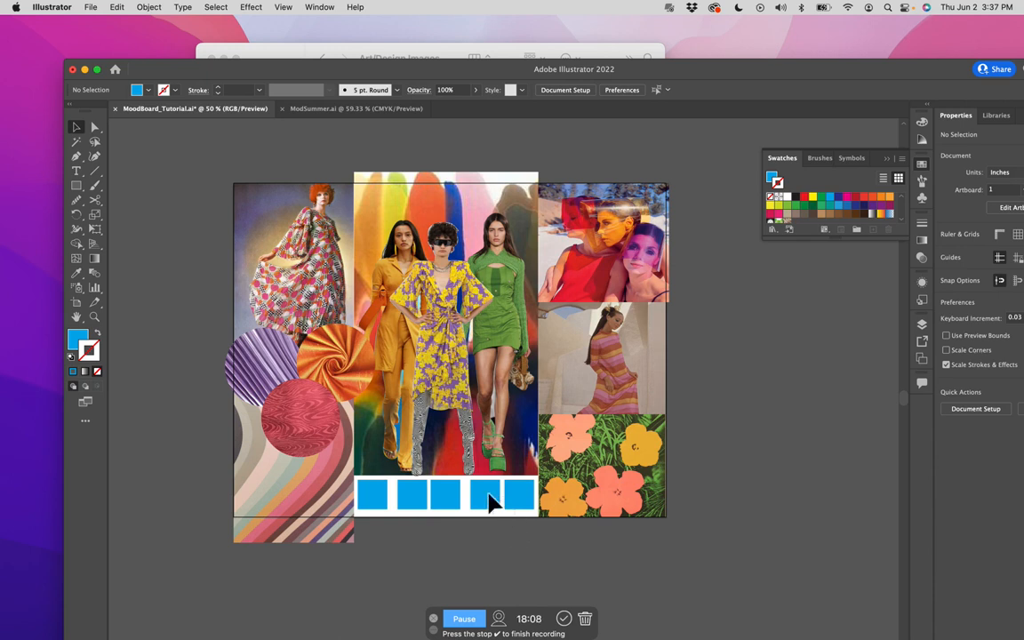
Distribute all five blue squares evenly by their horizontal centers and shift the row slightly down within the white strip
left_click(378, 495)
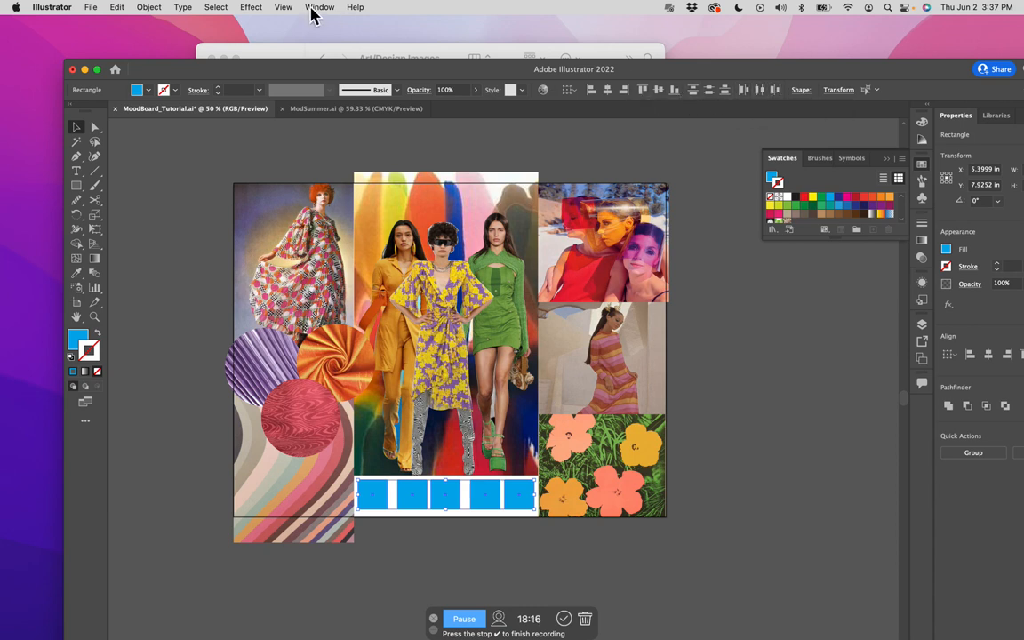
left_click_drag(389, 73, 330, 30)
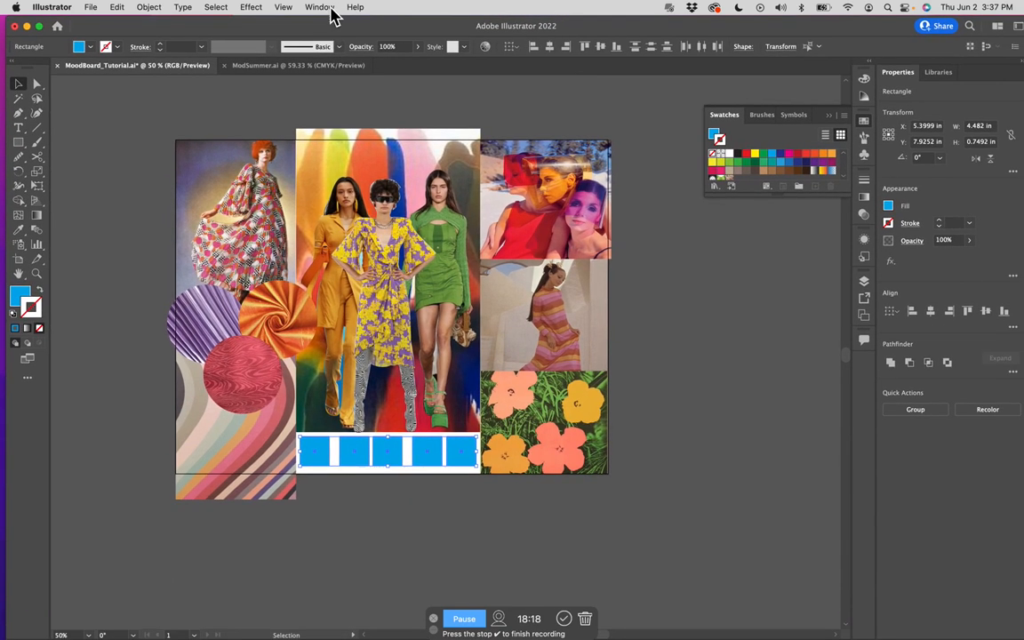
left_click(331, 11)
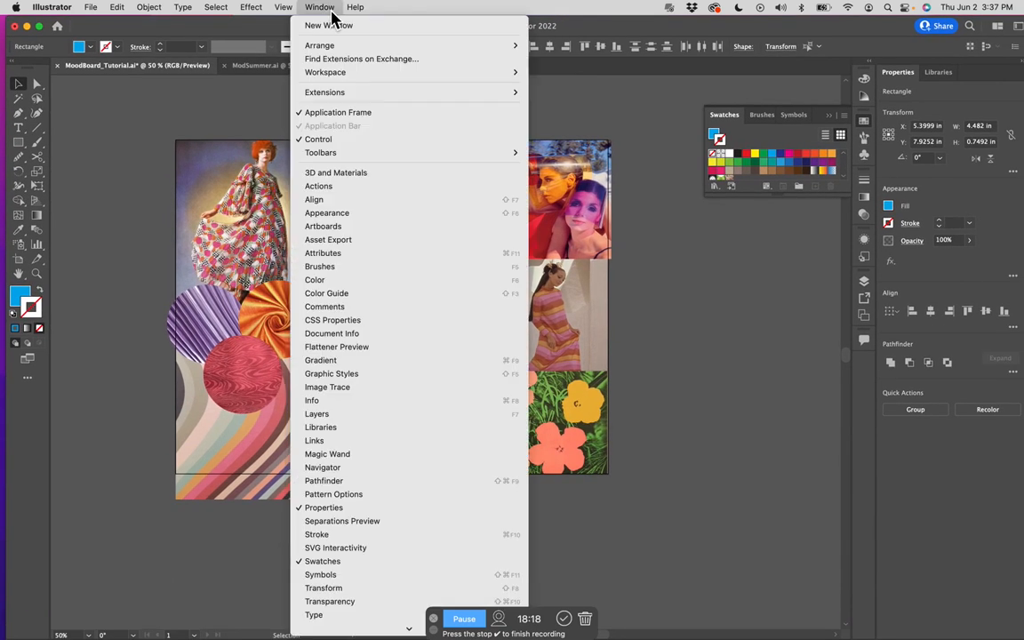
left_click(356, 201)
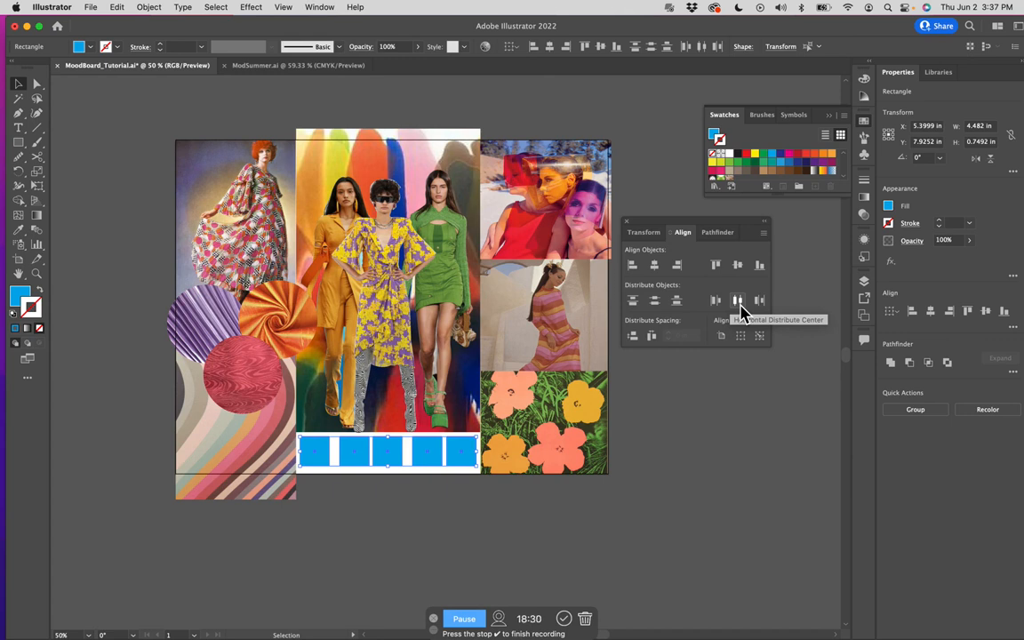
left_click(741, 309)
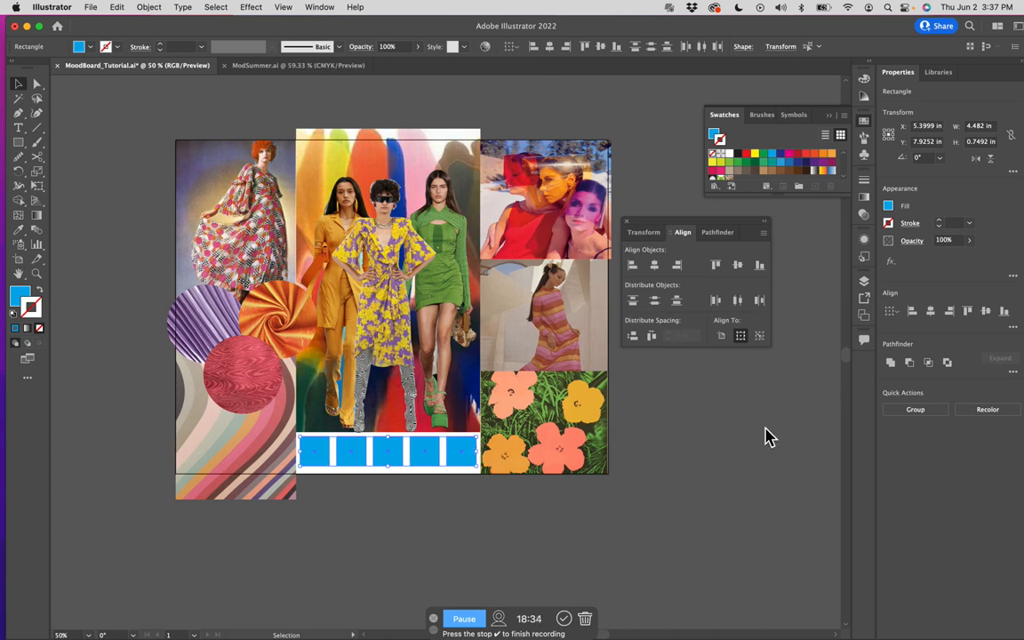
left_click(464, 539)
left_click_drag(409, 437, 315, 445)
left_click(488, 536)
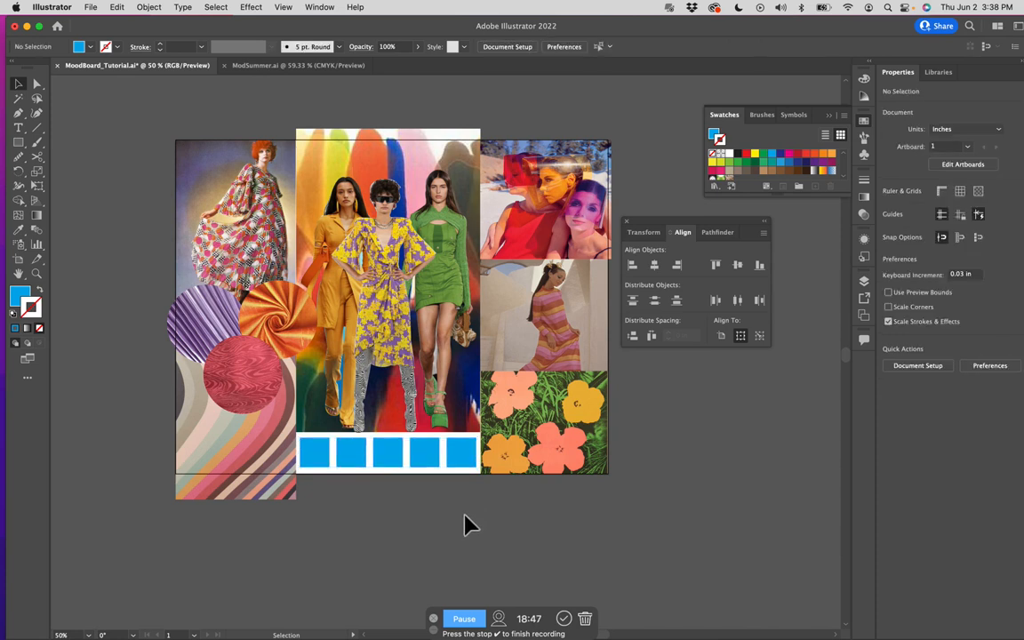
Fill the first square of the palette row with a mustard orange sampled from the models' clothing using the Eyedropper
left_click(316, 456)
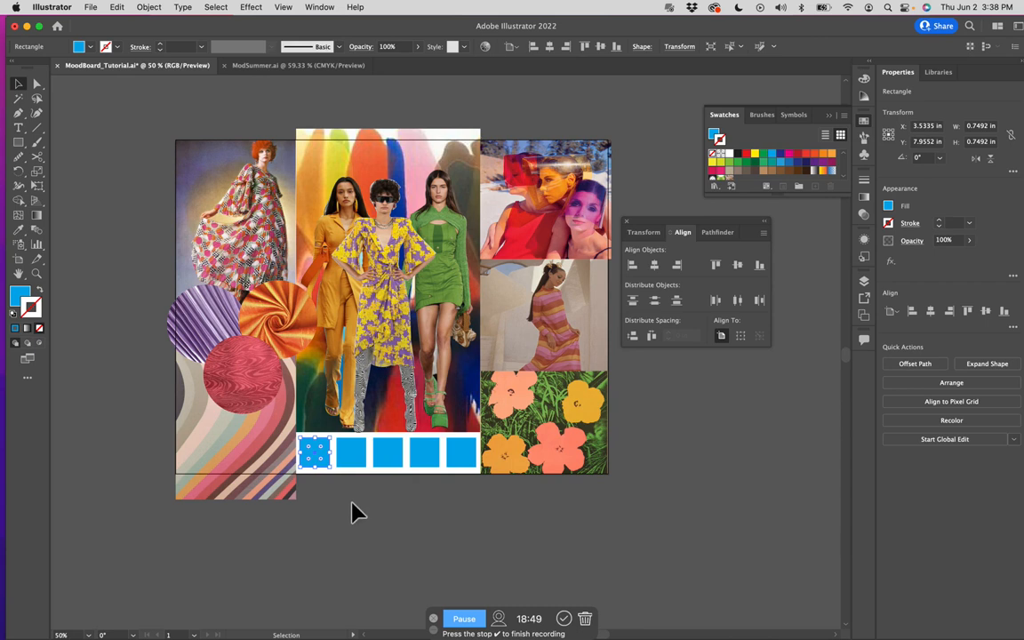
left_click(18, 230)
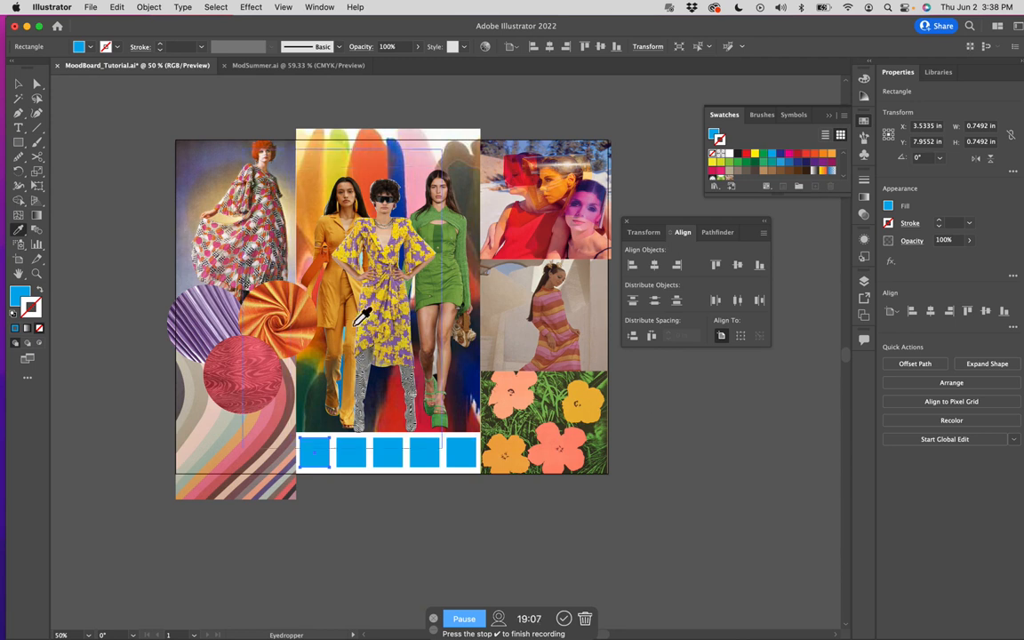
left_click(356, 317)
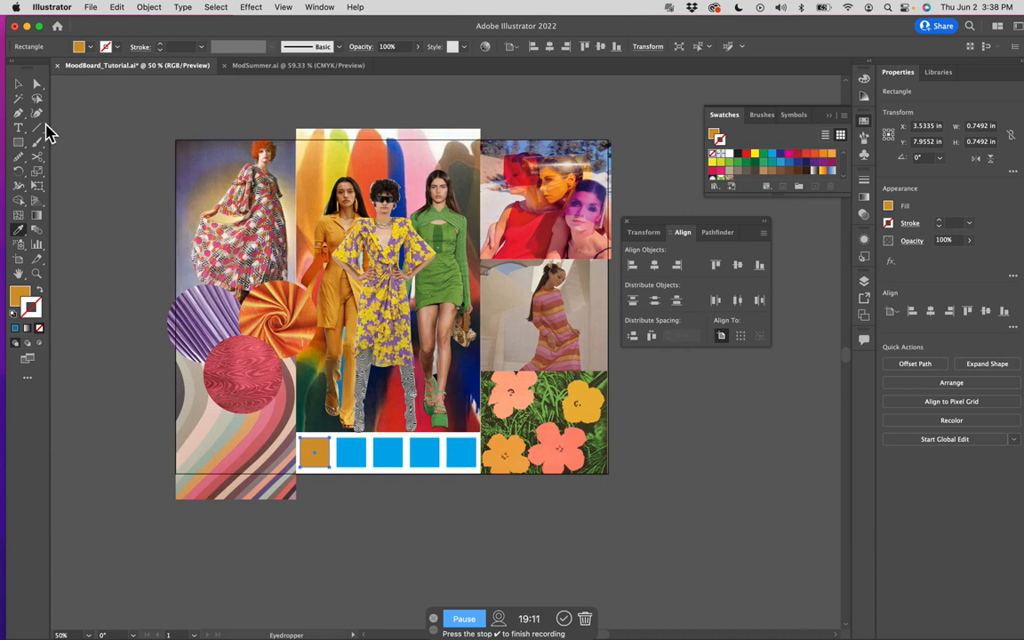
left_click(18, 86)
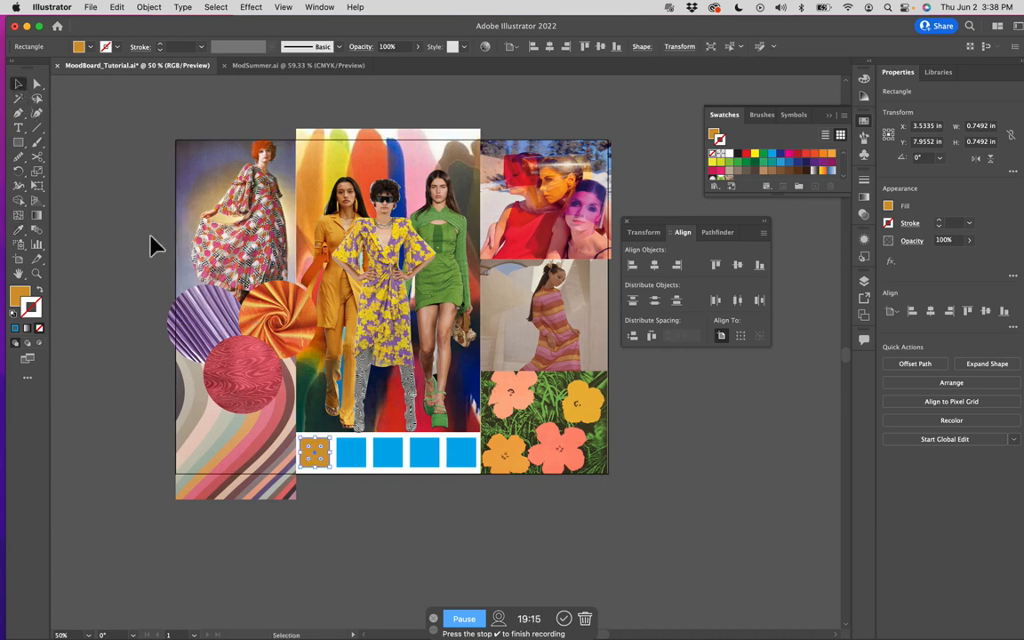
Fill the second palette square with a pink sampled from the red-haired model's patterned dress
left_click(355, 457)
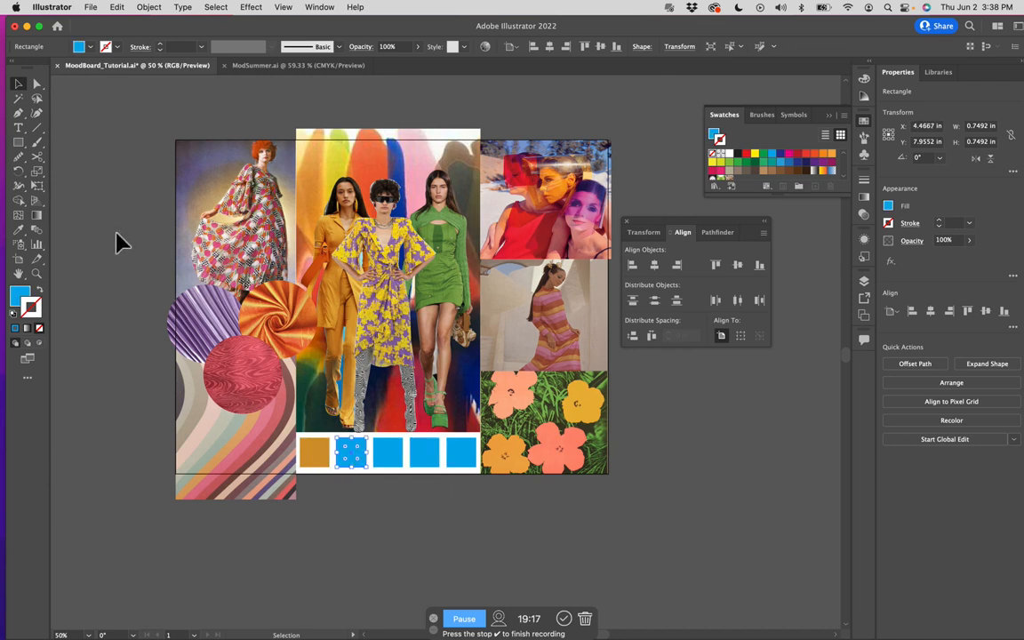
left_click(19, 230)
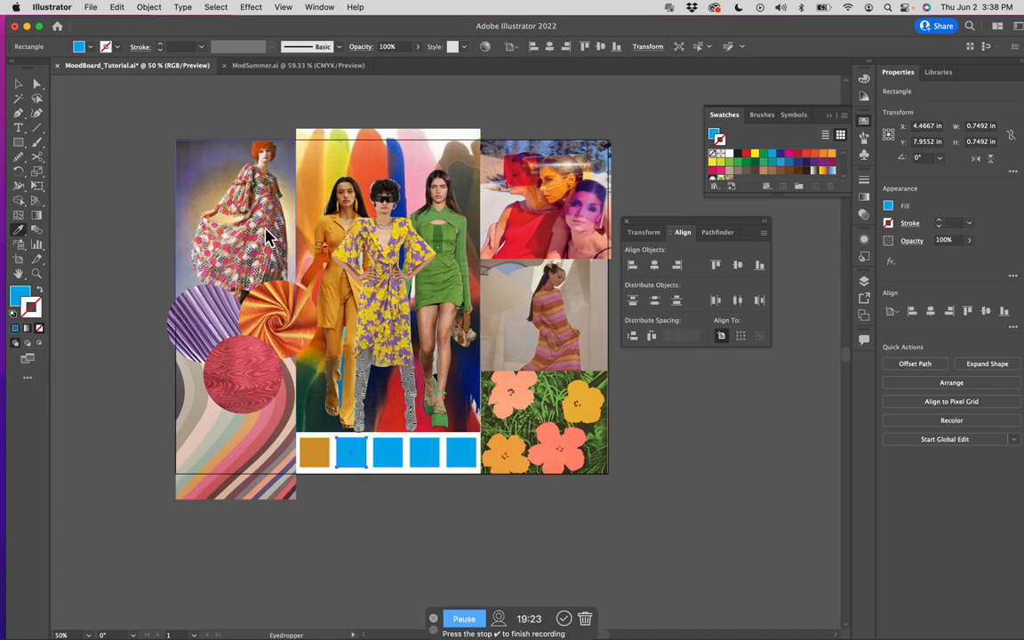
left_click(259, 245)
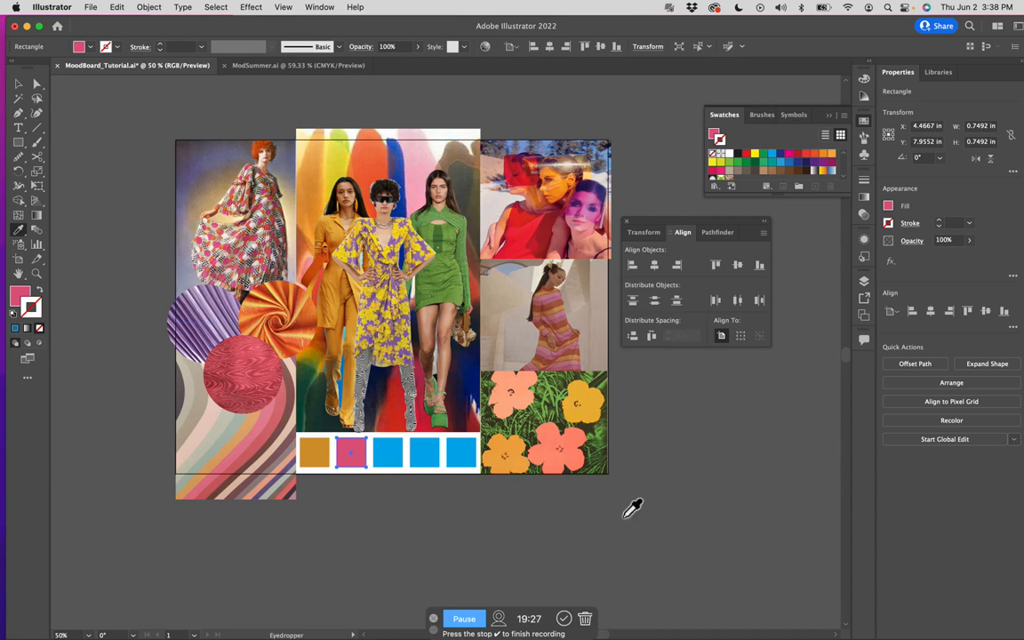
left_click(18, 83)
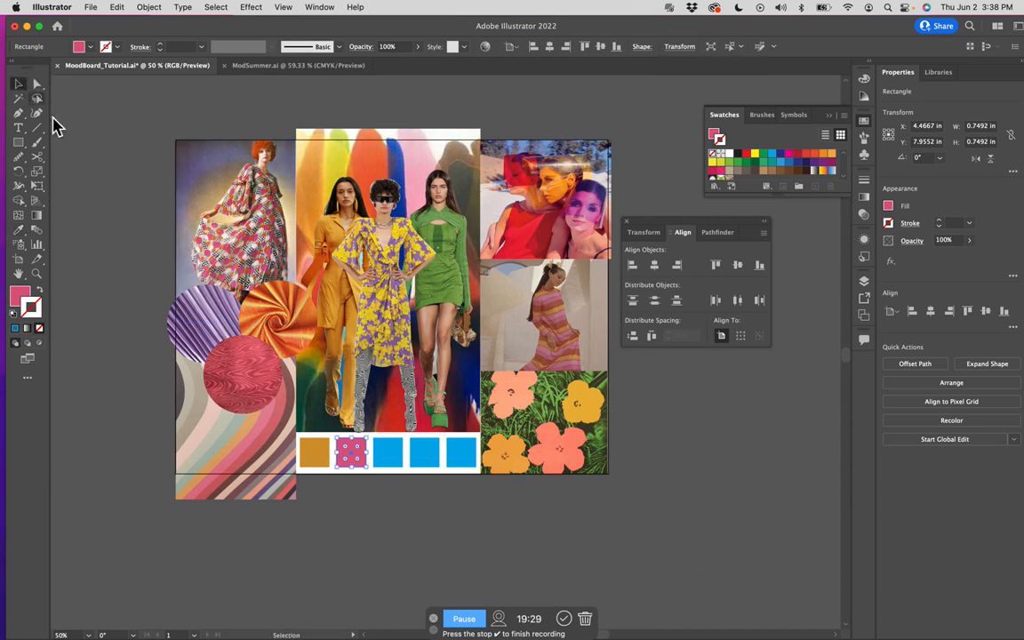
Fill the third palette square with a green sampled from the green dress of the model beside the bag
left_click(389, 453)
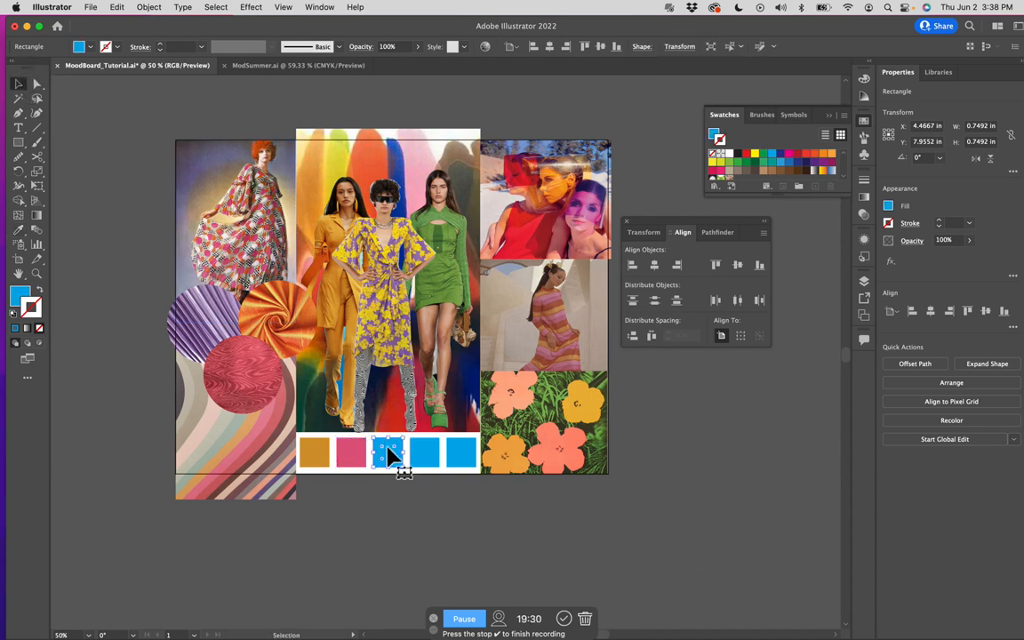
left_click(18, 230)
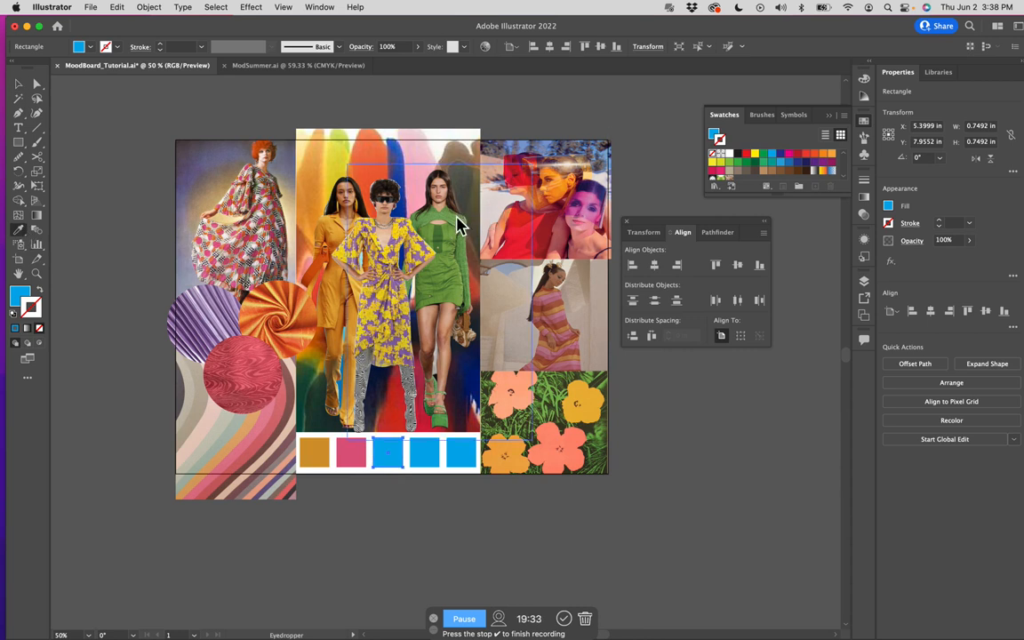
left_click(458, 222)
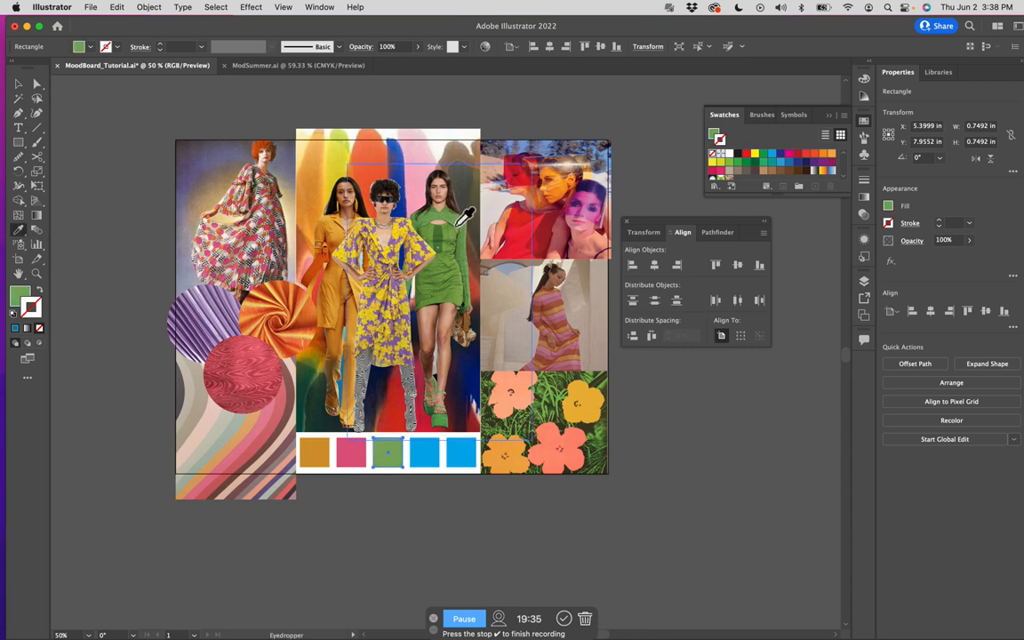
left_click(19, 84)
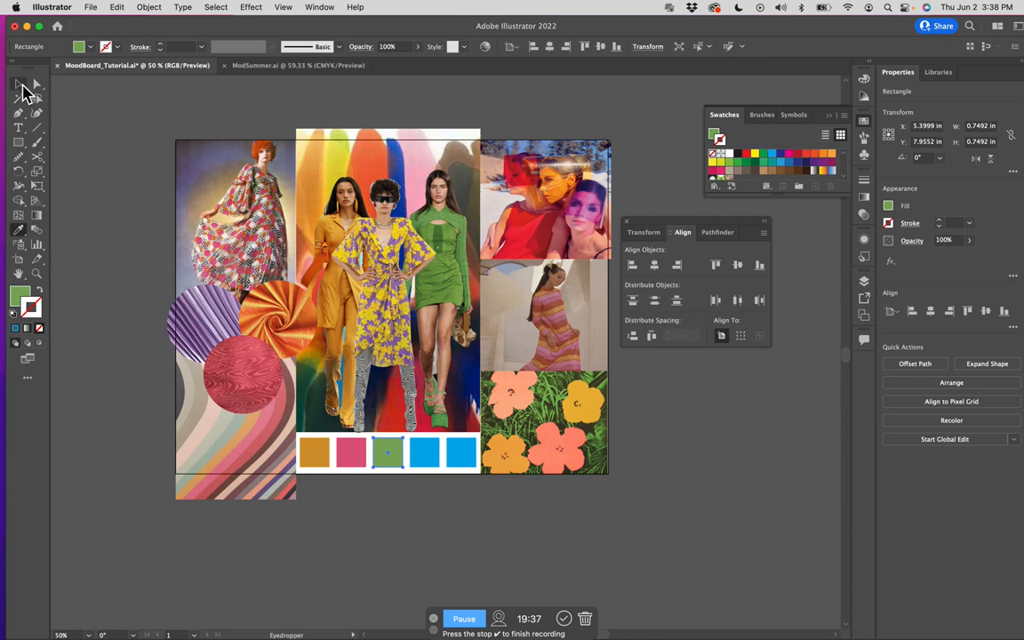
Fill the fourth palette square with a bright red-orange sampled from the circular orange fabric swatch
left_click(422, 453)
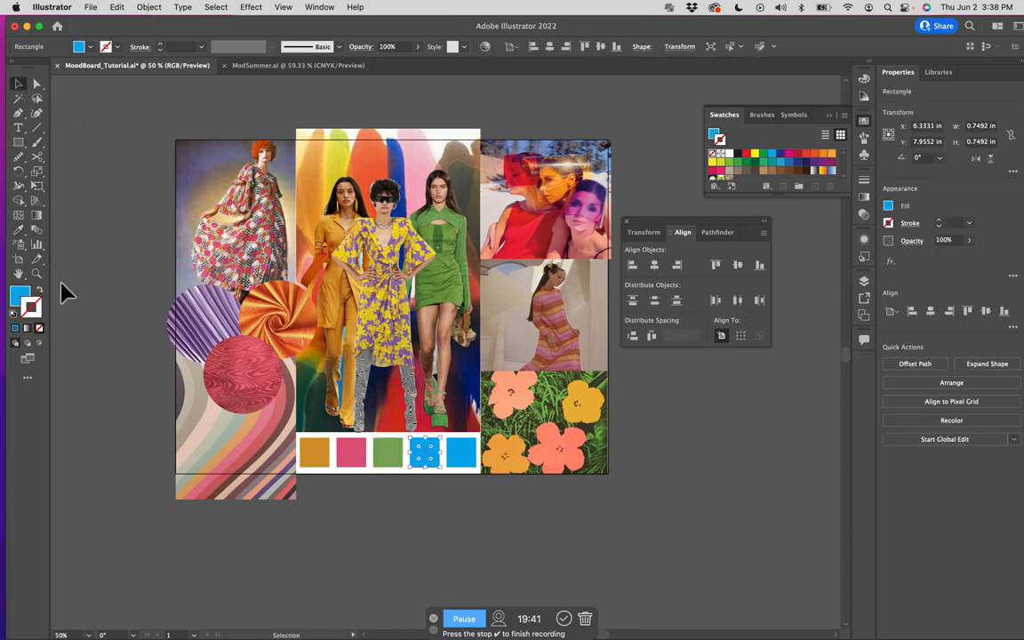
left_click(21, 231)
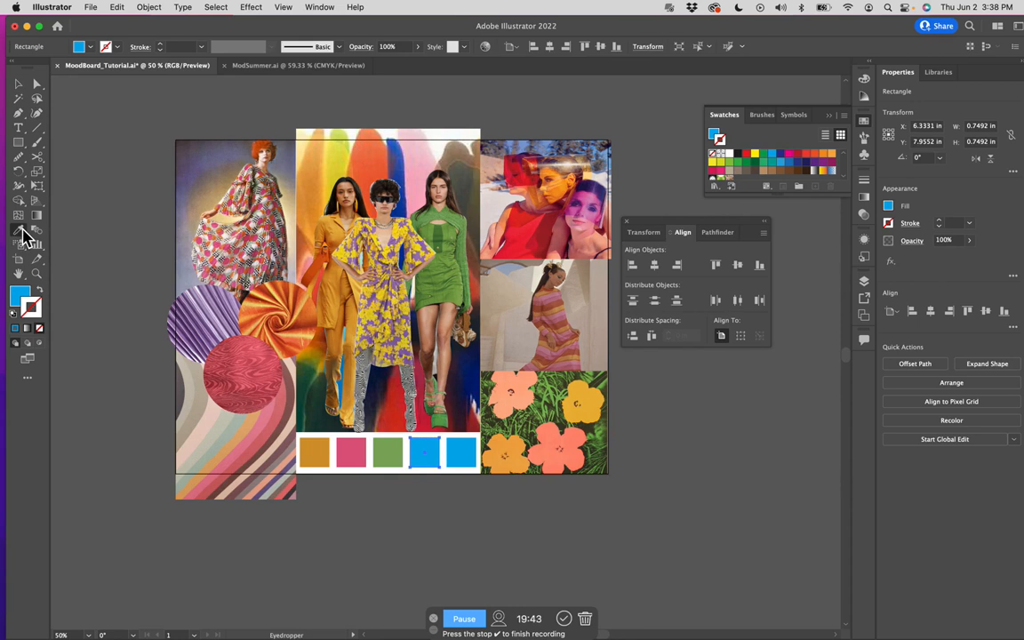
left_click(243, 290)
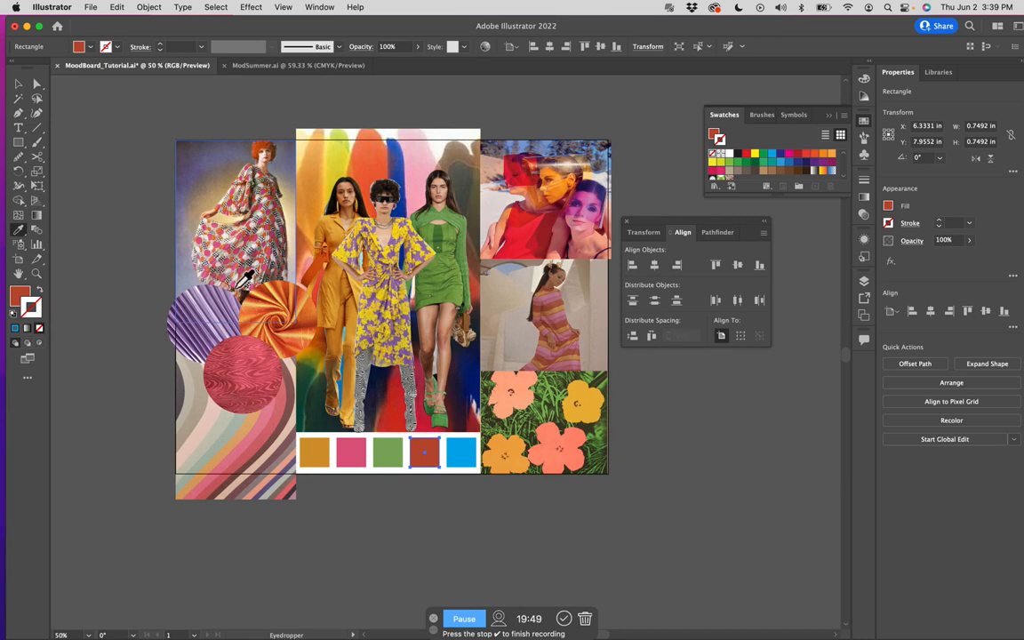
left_click(215, 266)
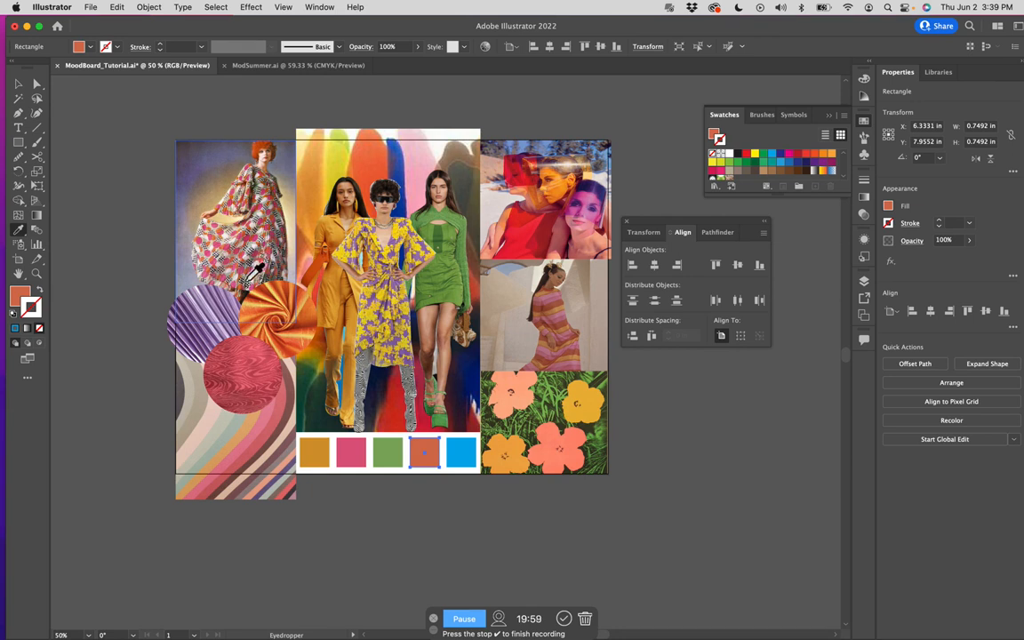
left_click(270, 301)
Fill the last palette square with a light peach color and put away the alignment options
left_click(458, 459)
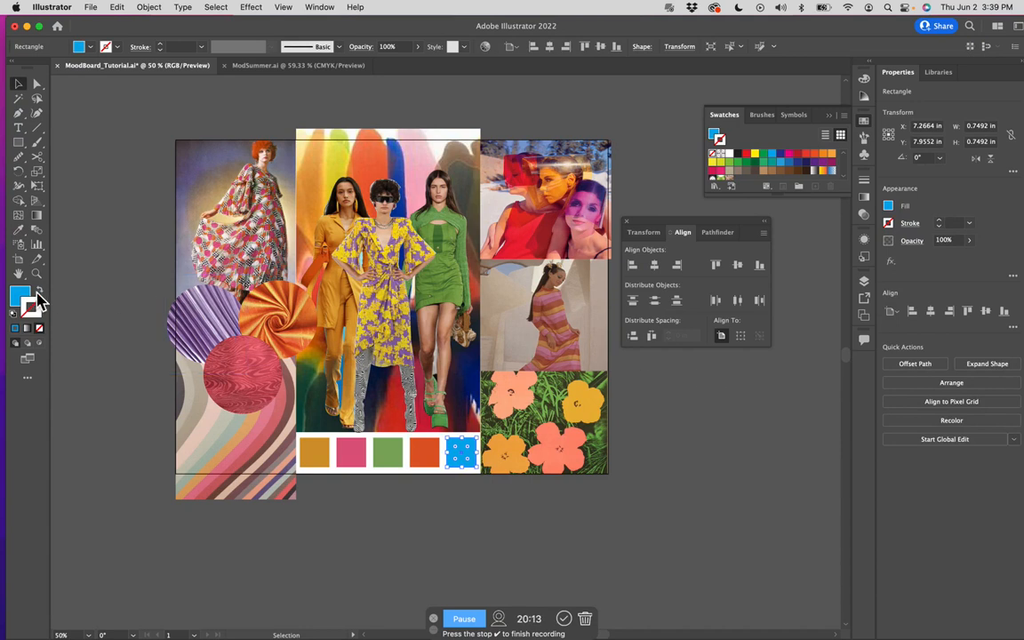
left_click(140, 199)
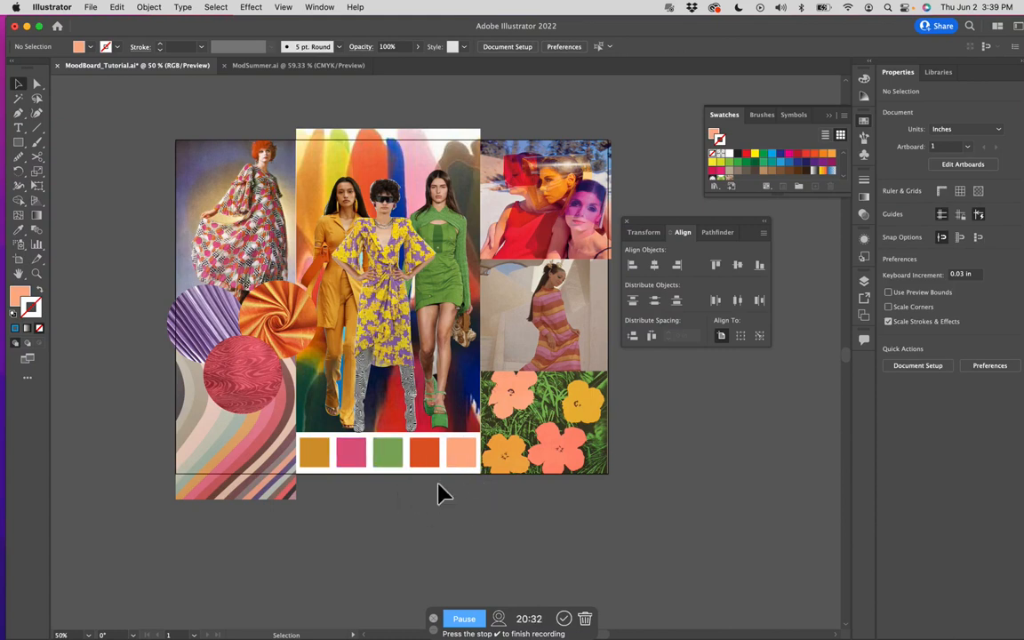
left_click(627, 222)
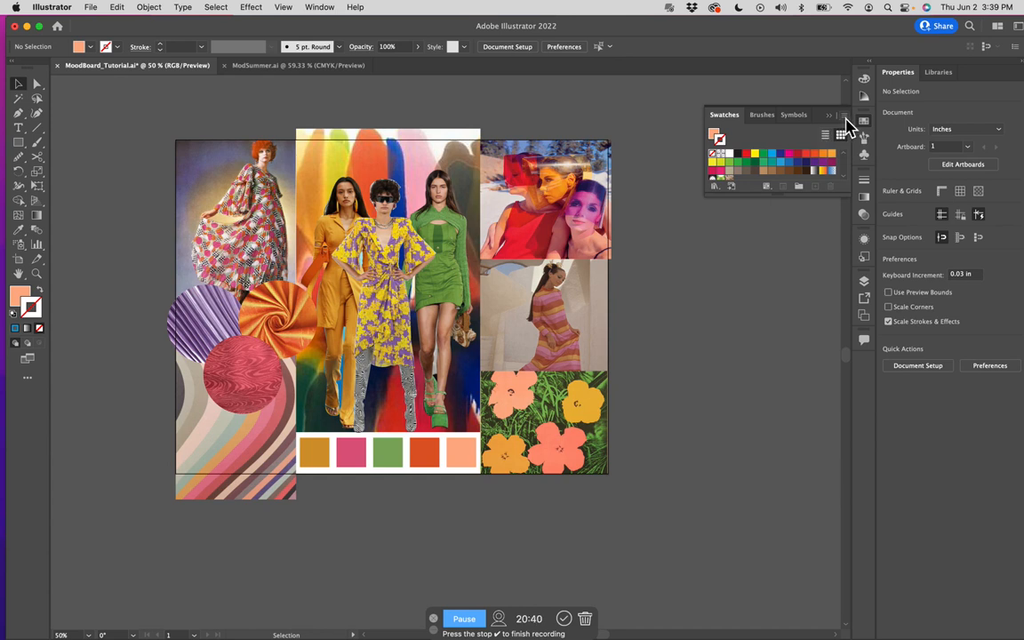
Open the Flowers swatch library from the Nature collection
left_click(846, 117)
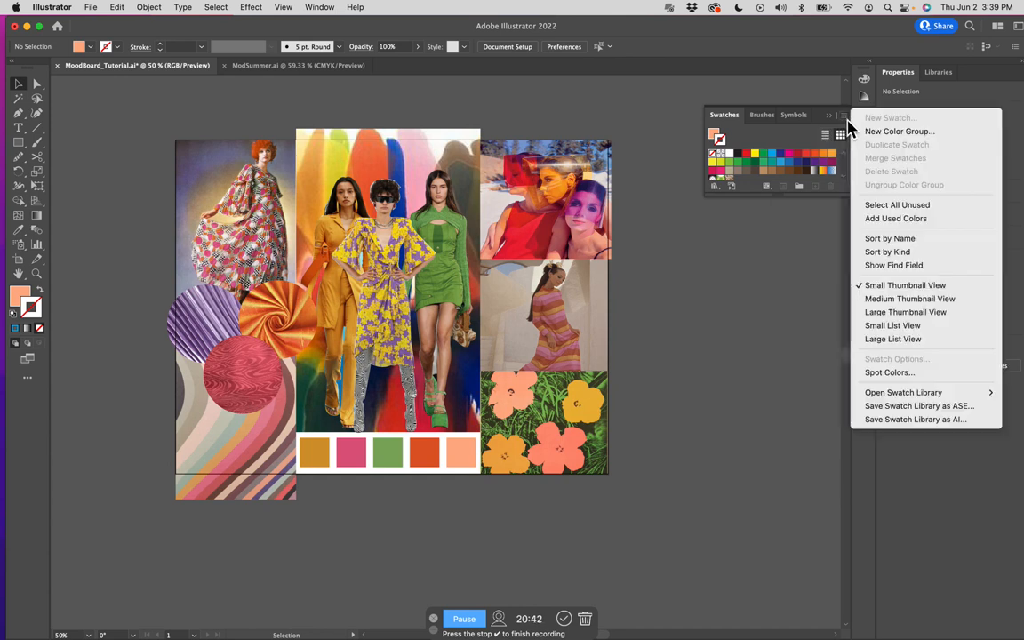
left_click(876, 131)
left_click(863, 124)
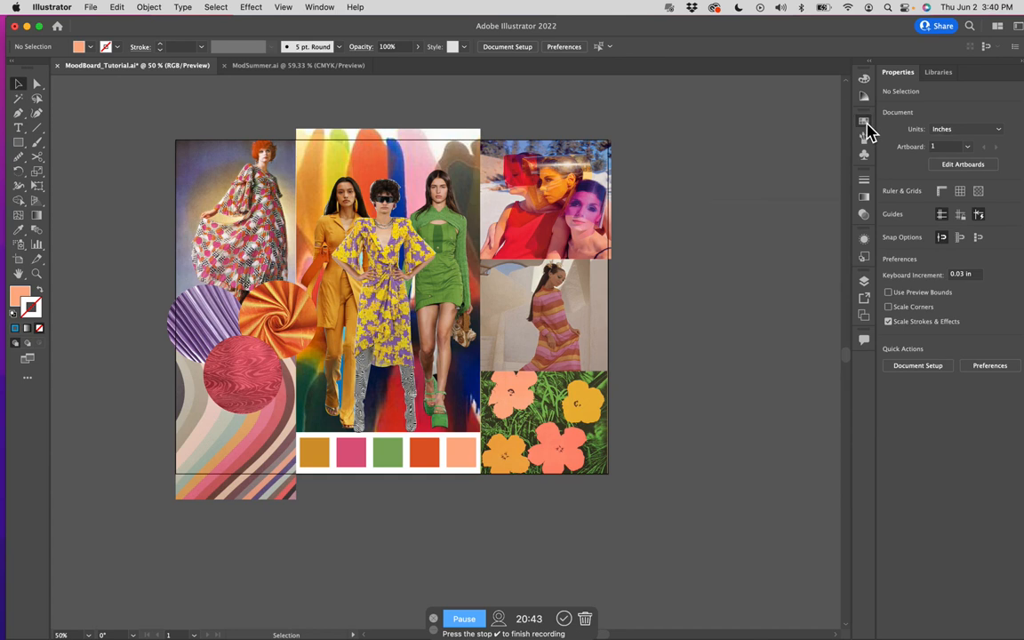
left_click(865, 124)
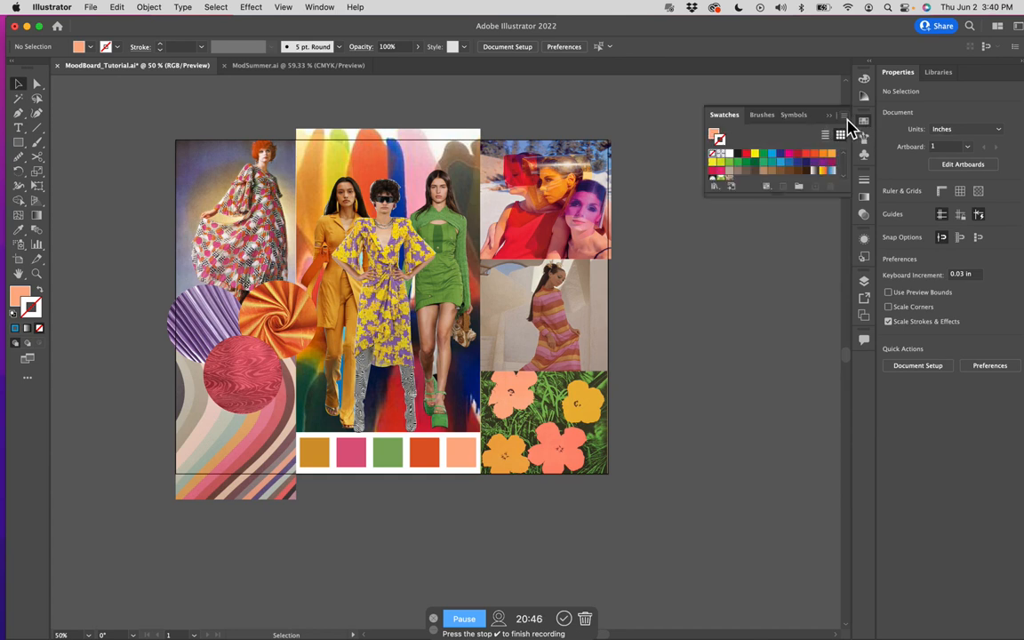
left_click(844, 116)
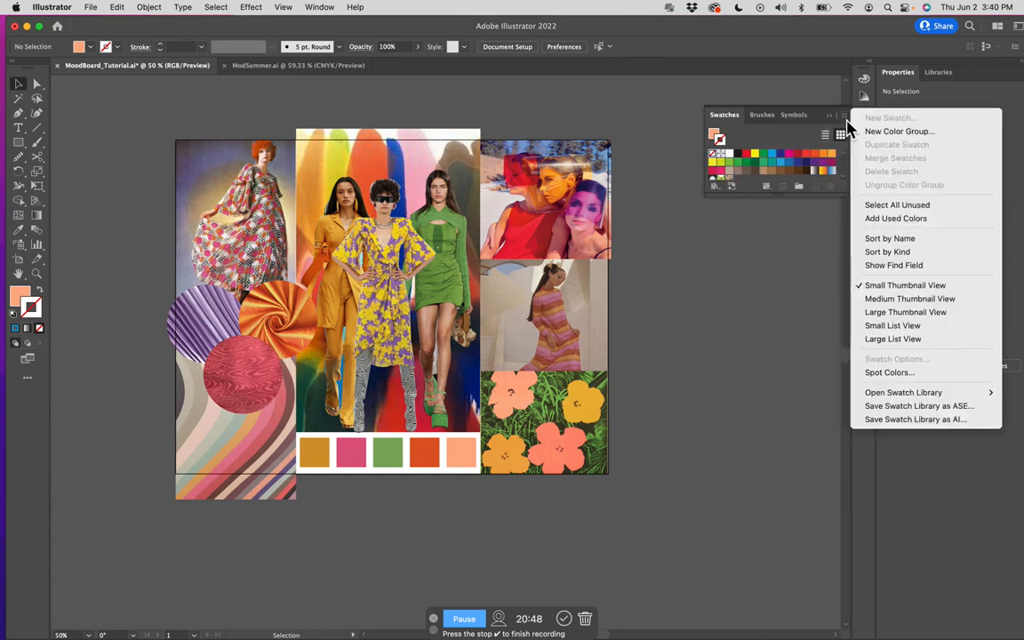
mouse_move(878, 399)
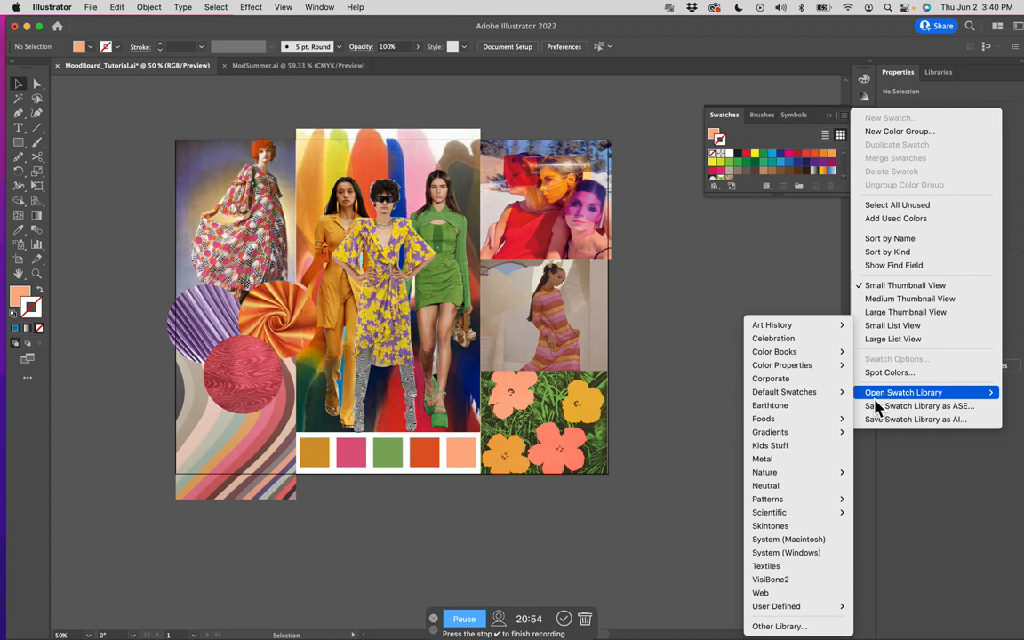
mouse_move(797, 368)
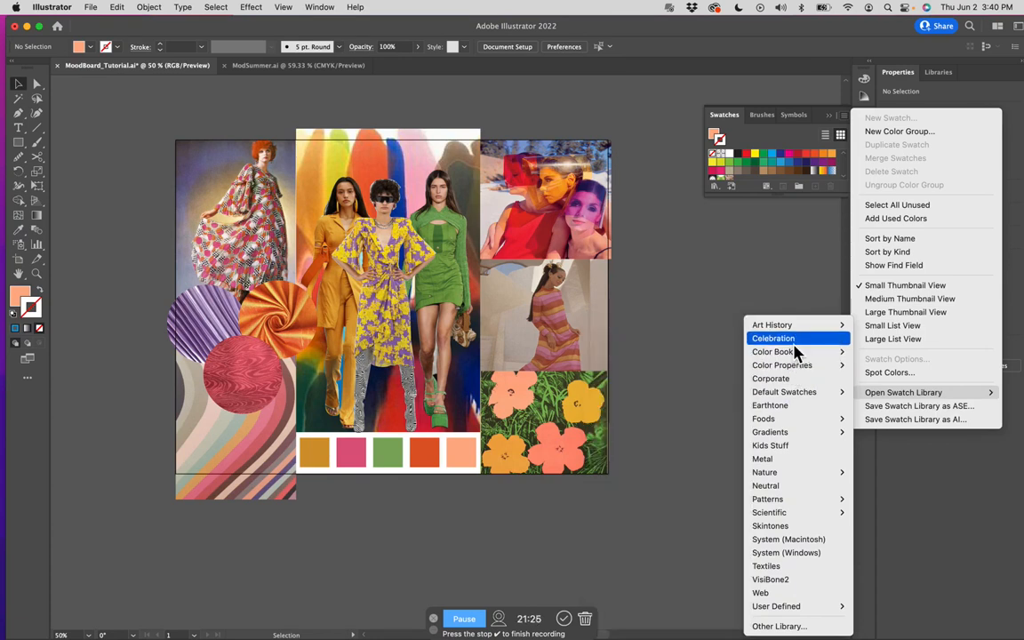
mouse_move(781, 478)
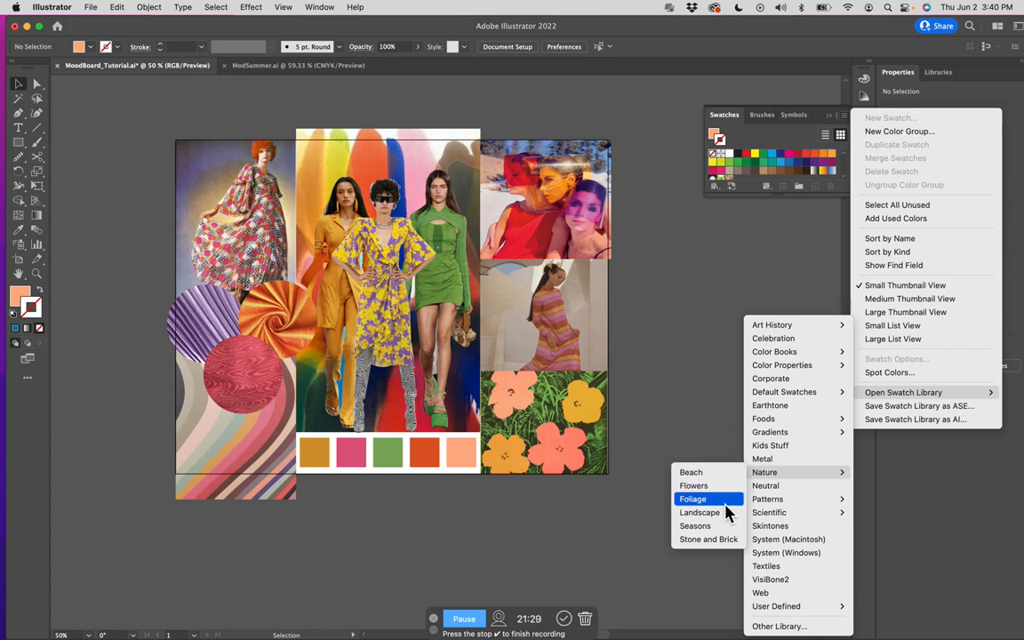
left_click(693, 485)
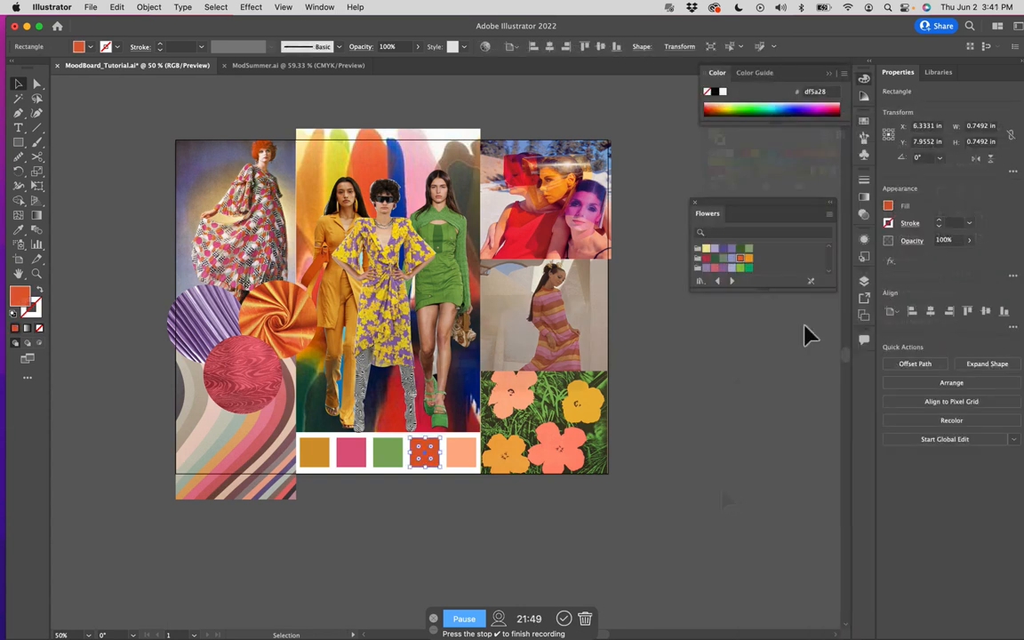
Recolor the fourth palette square with the Flowers library's orange swatch (M=76 Y=100 K=0, hex f26422) and deselect it
left_click(743, 262)
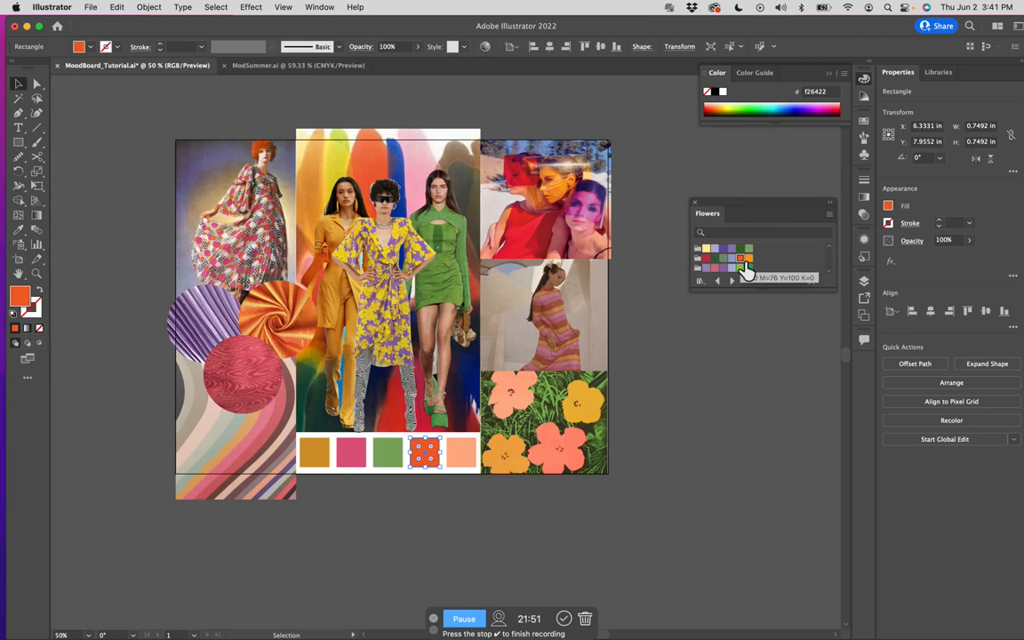
left_click(613, 355)
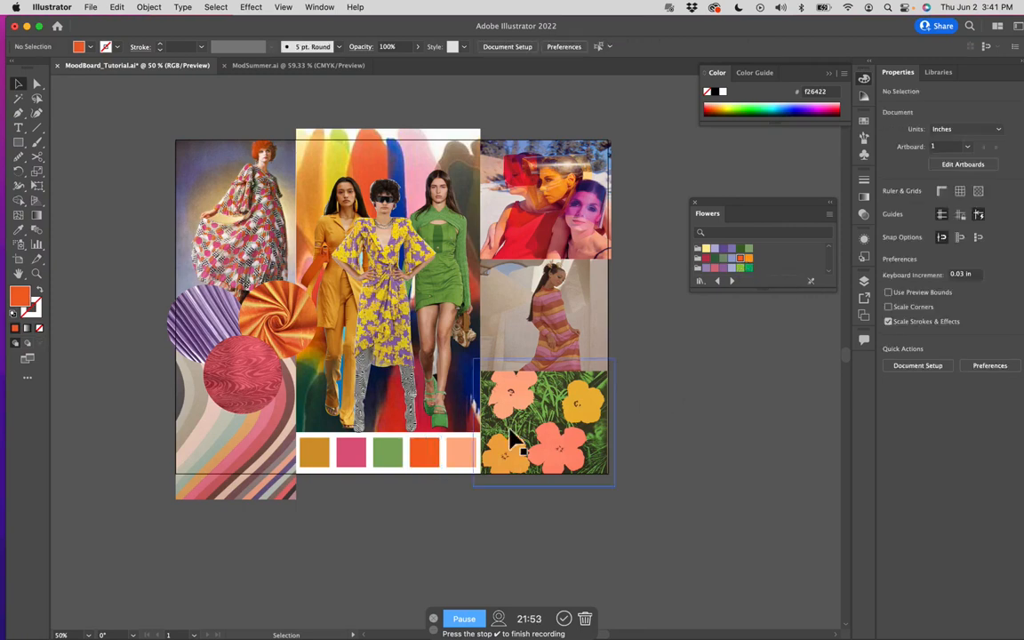
Recolor the last palette square with the Flowers library's coral swatch (hex ea7e73)
left_click(457, 455)
scroll(734, 269, "down", 5)
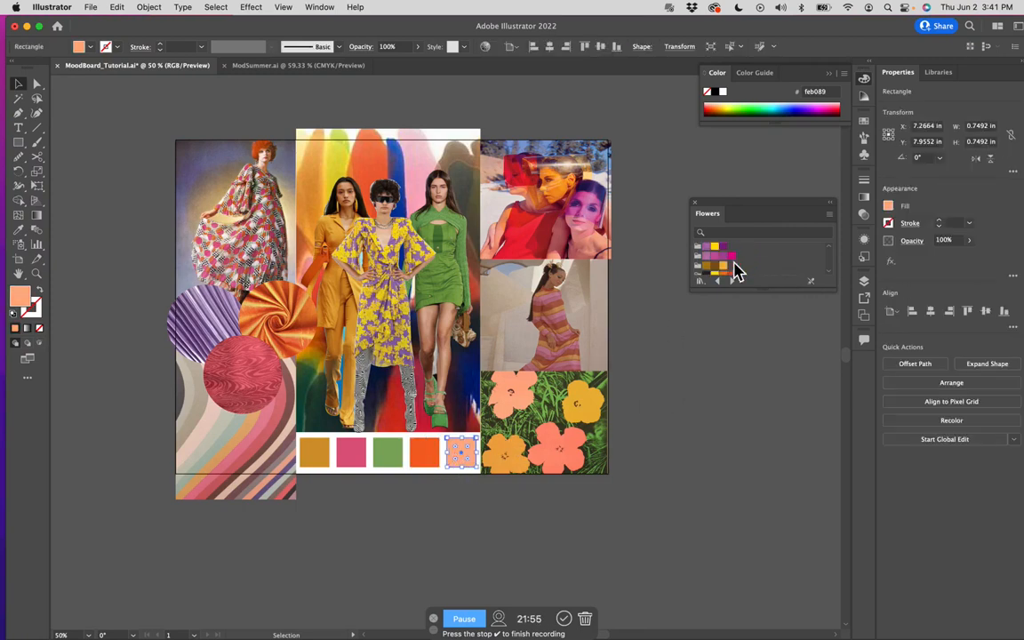
scroll(735, 267, "up", 2)
scroll(722, 268, "down", 1)
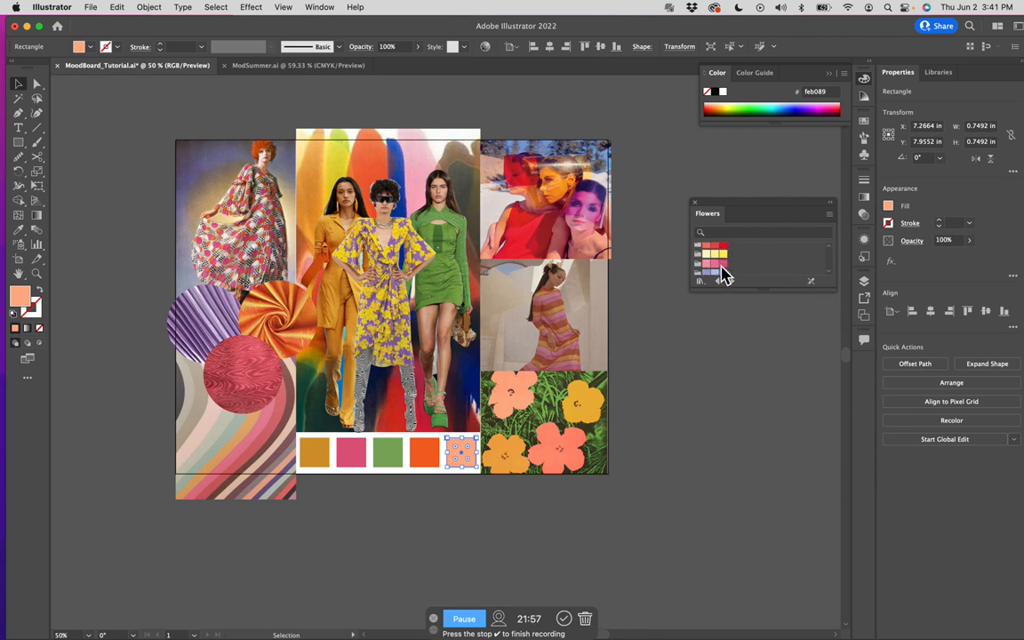
scroll(716, 271, "up", 1)
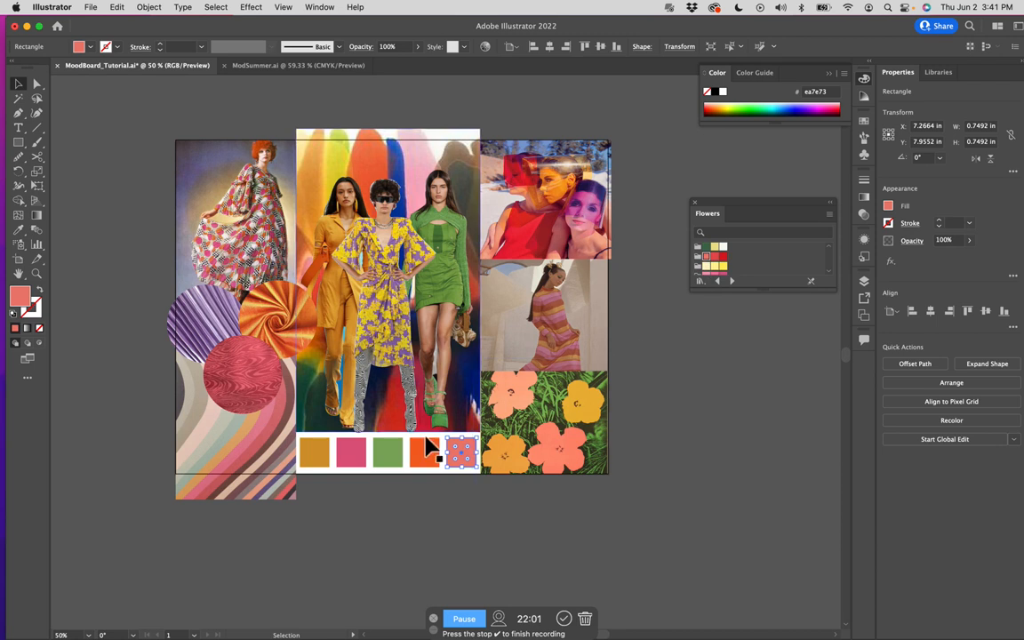
Recolor the third palette square with the Flowers library's muted green and the second with its muted pink
left_click(388, 451)
scroll(713, 266, "down", 3)
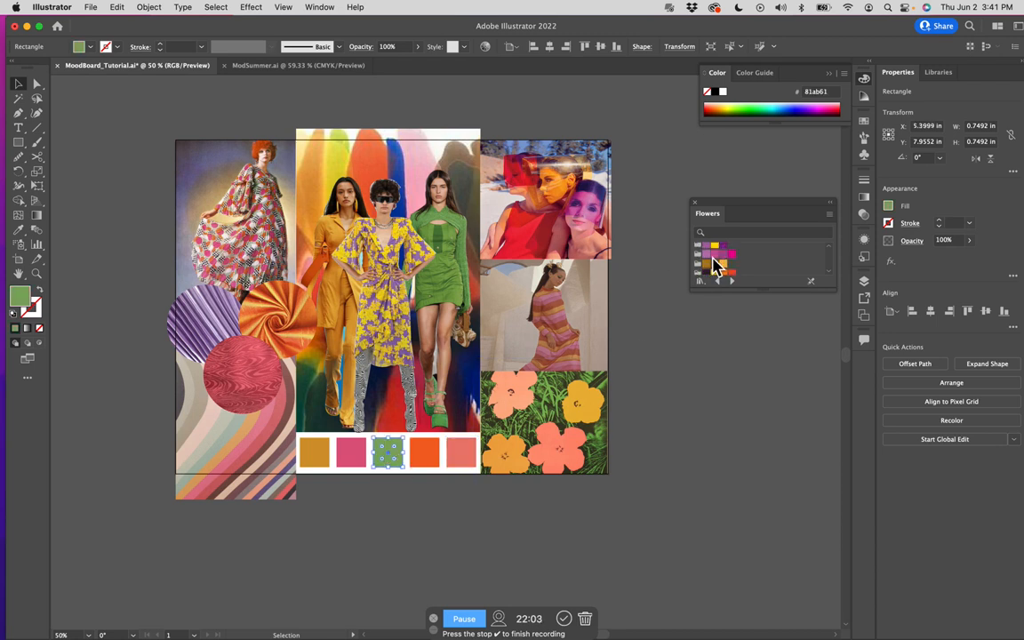
left_click(749, 251)
left_click(348, 452)
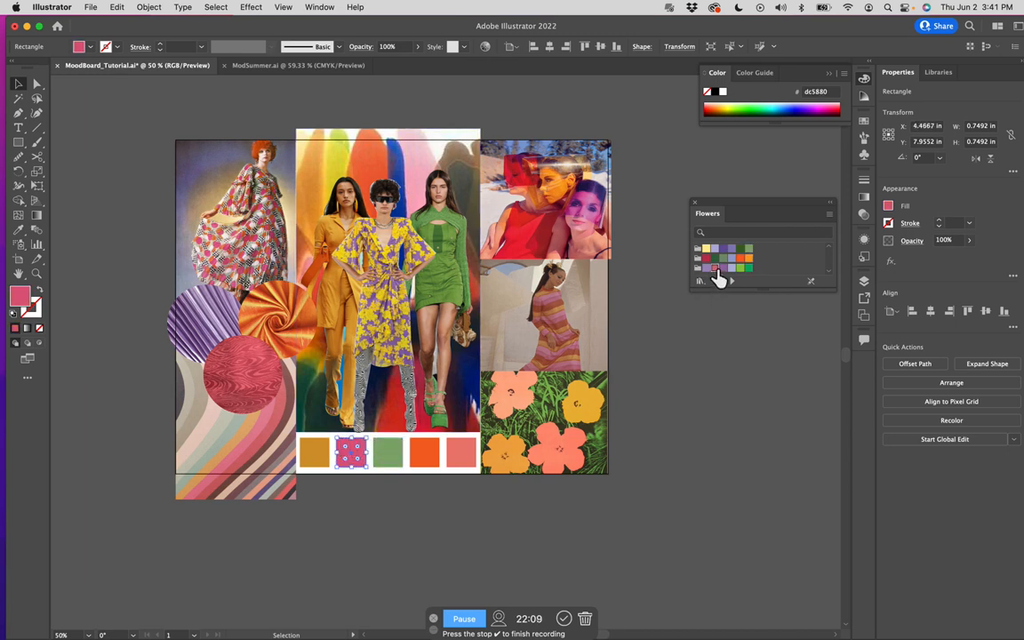
Look through the Flowers swatches for a color to suit the first palette square and deselect the square
left_click(311, 451)
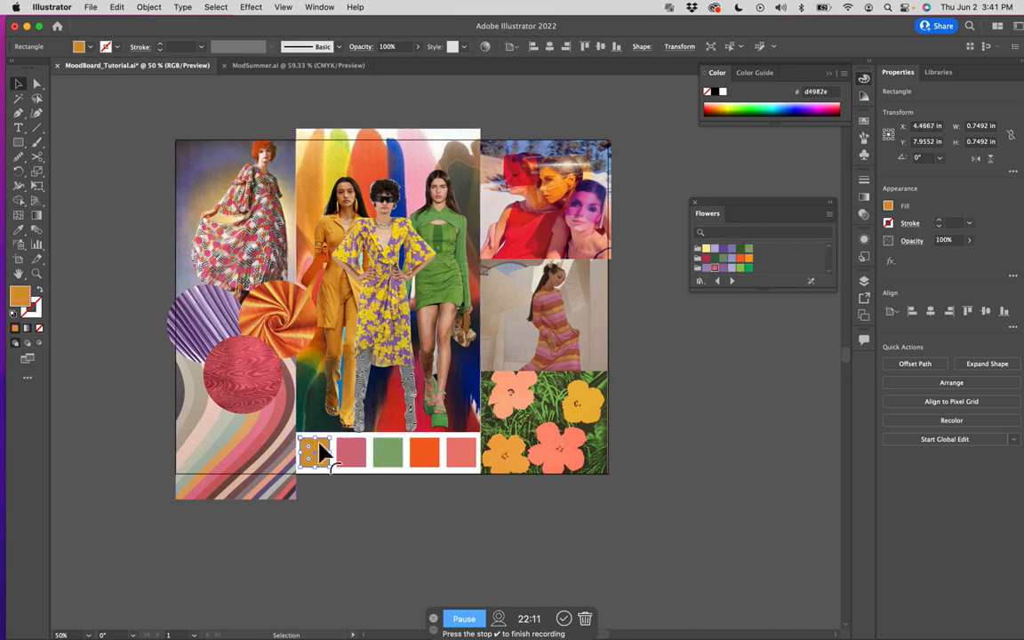
left_click(737, 280)
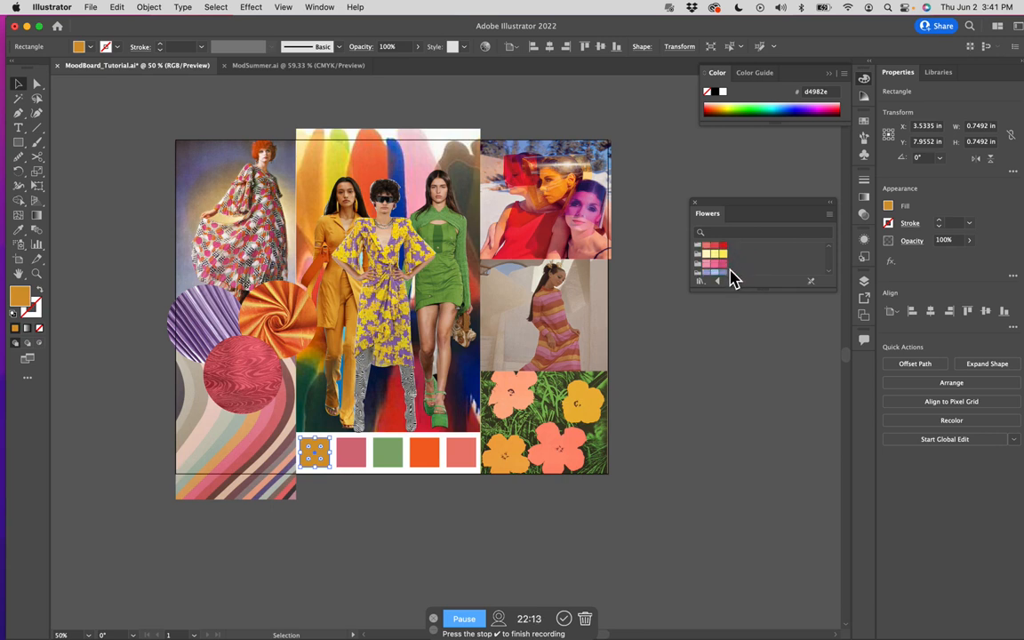
left_click(731, 279)
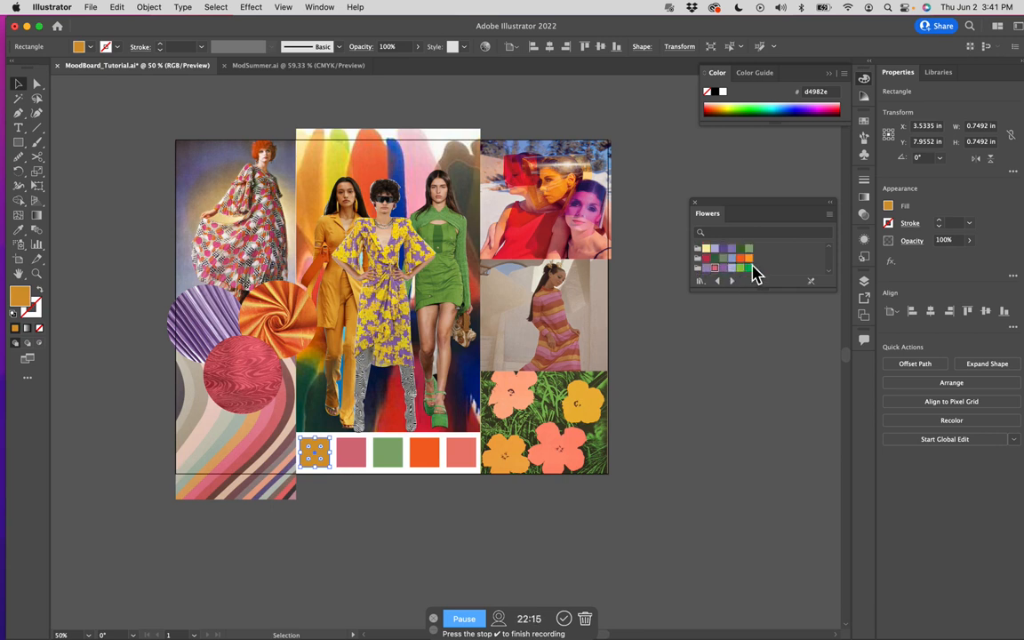
left_click(785, 441)
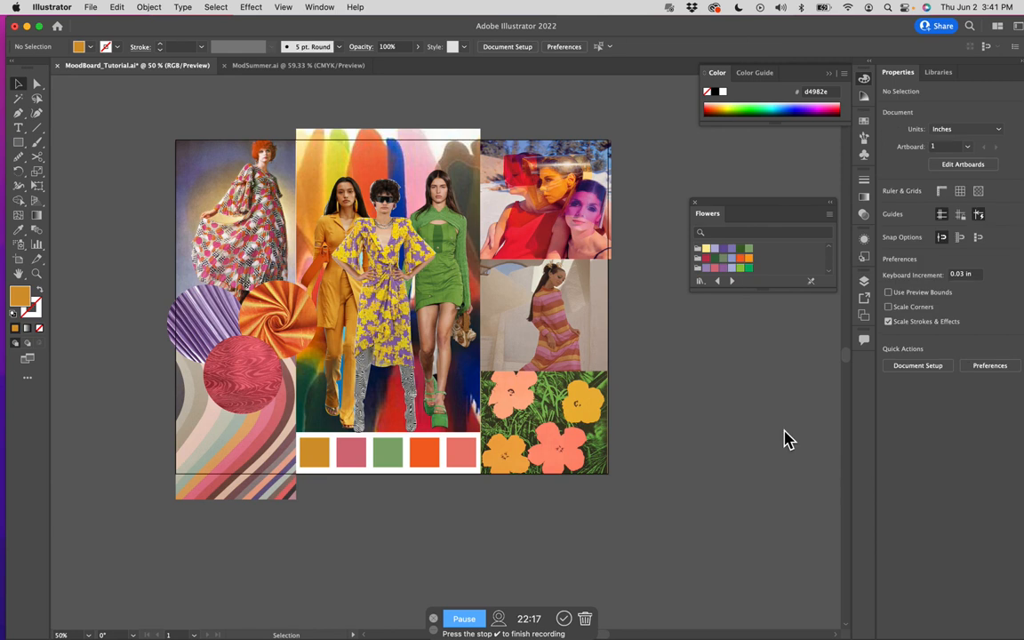
Recolor the last palette square purple, deselect it and put away the color and swatch options
left_click(459, 455)
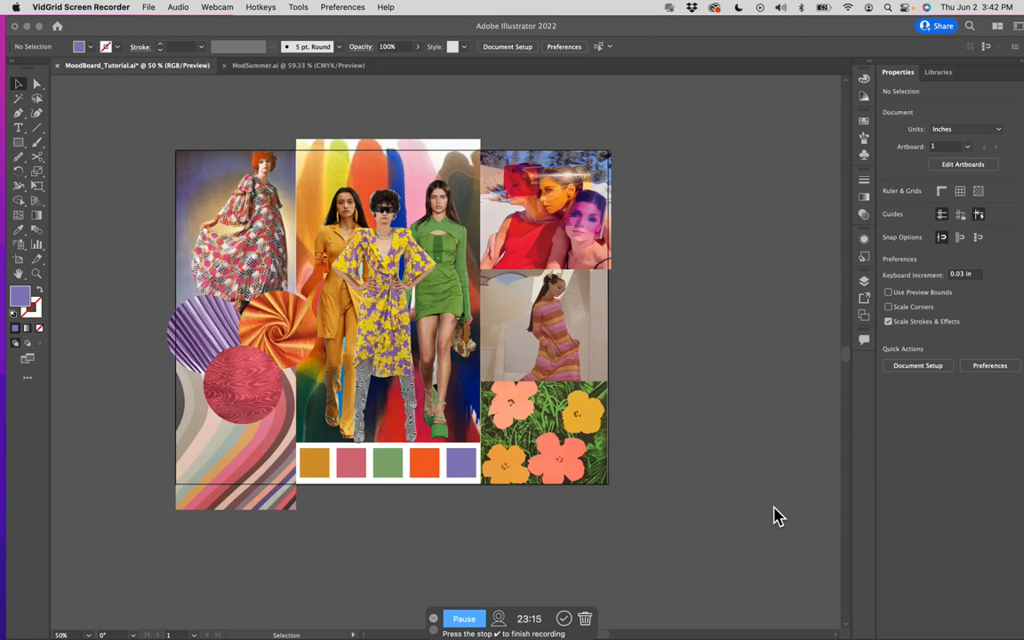
Spread out the circular fabric swatches by moving the purple one slightly down and the red one down and right
left_click(212, 340)
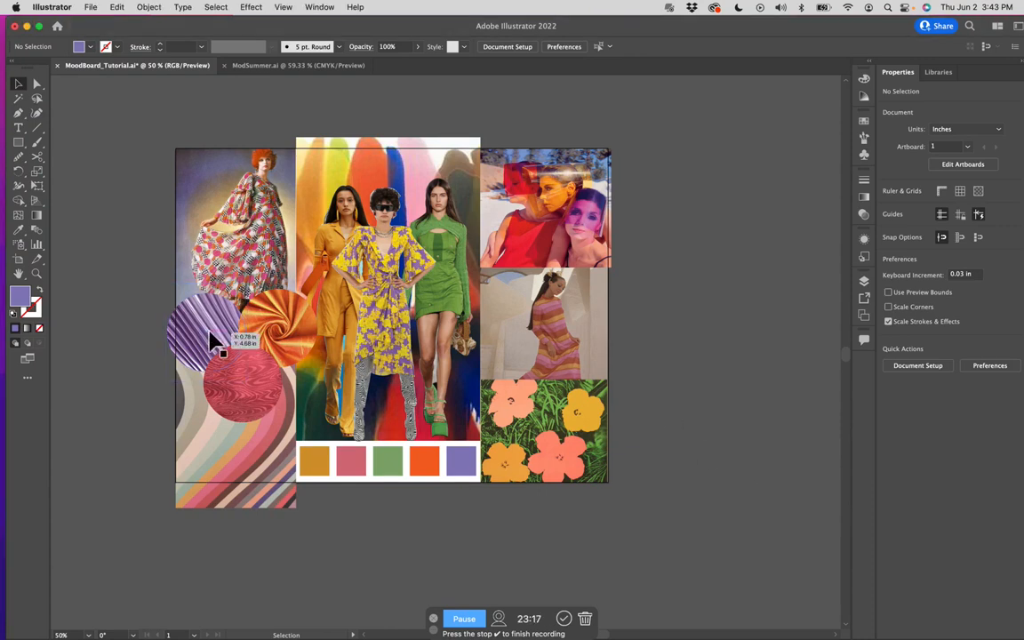
left_click(272, 347)
left_click_drag(236, 401, 265, 425)
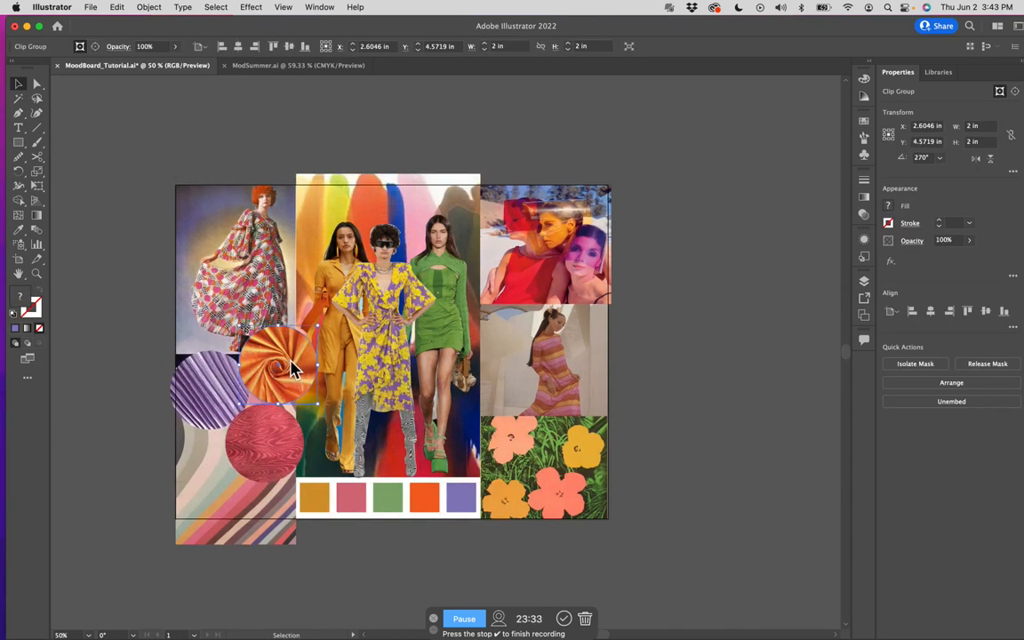
Give the orange circular swatch a drop shadow with X offset 0 in, Y offset 0.125 in and blur 0.05 in
left_click(257, 12)
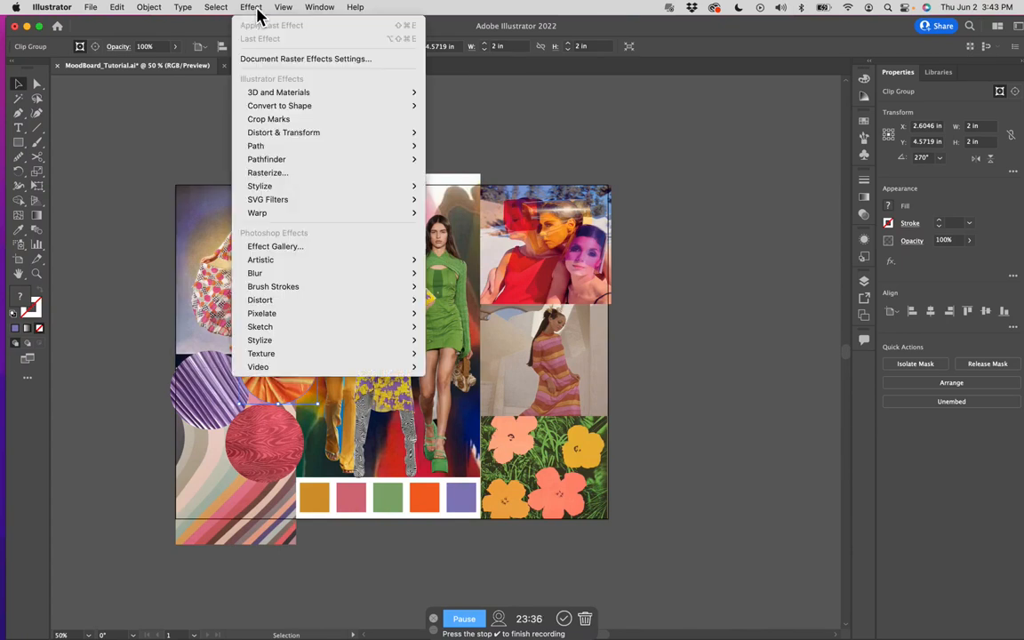
mouse_move(300, 189)
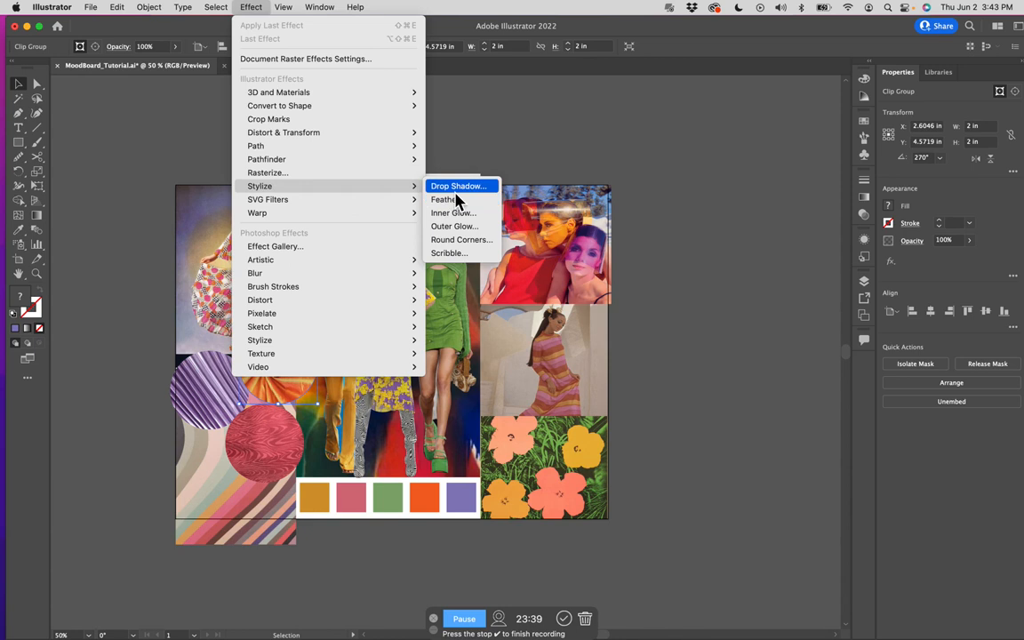
left_click(455, 190)
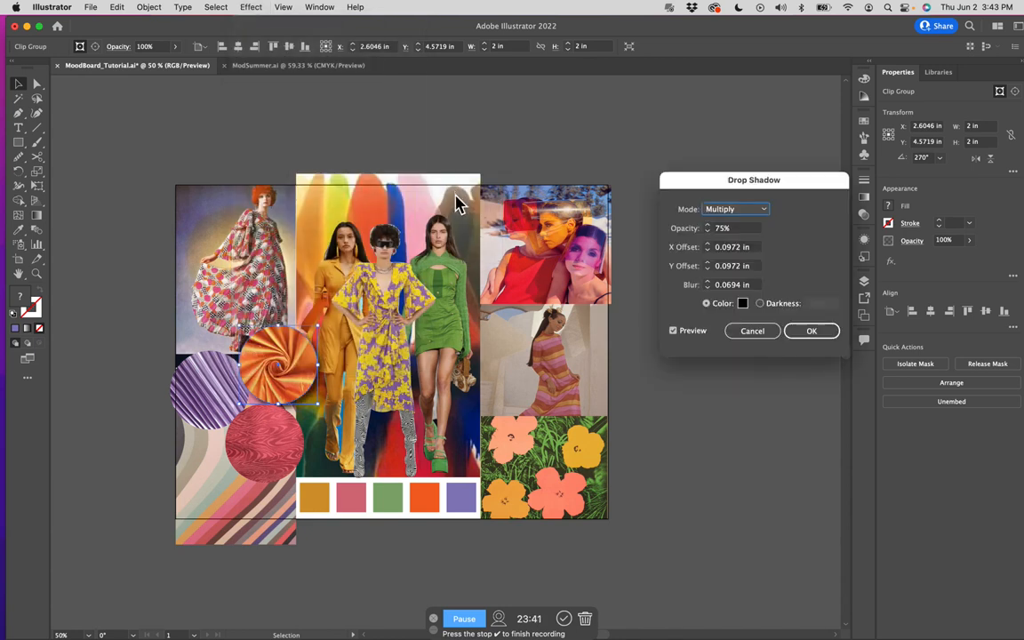
left_click(710, 252)
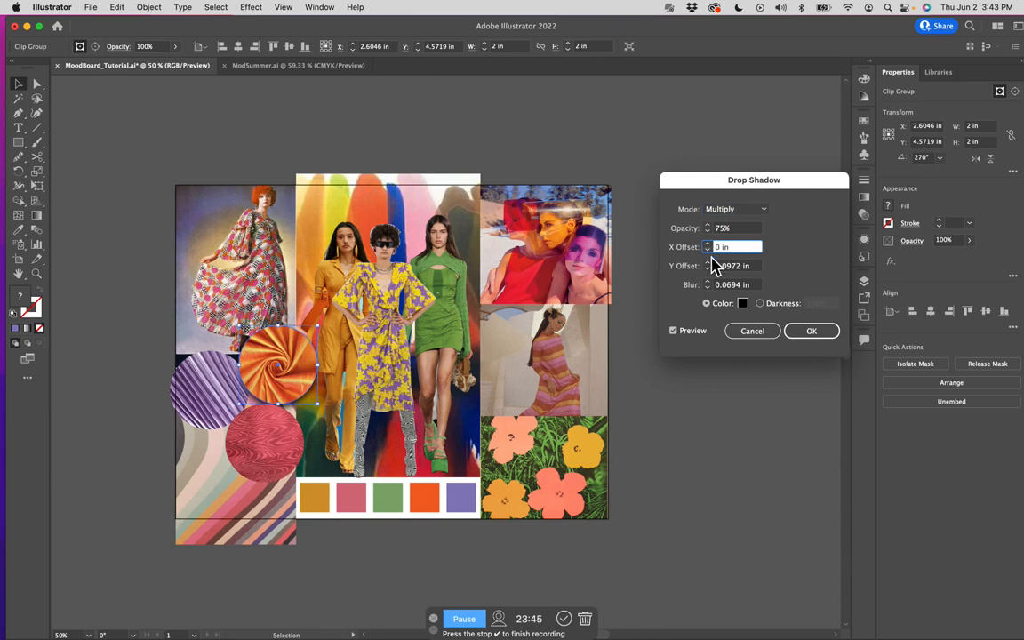
left_click(709, 271)
left_click(709, 263)
left_click(710, 289)
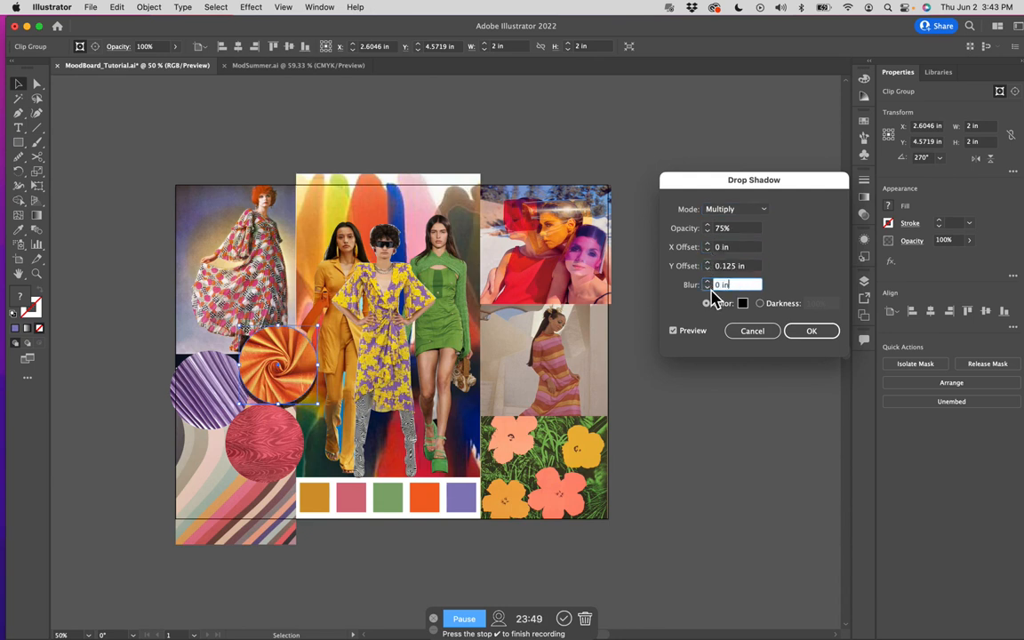
left_click(710, 282)
left_click_drag(711, 290, 728, 293)
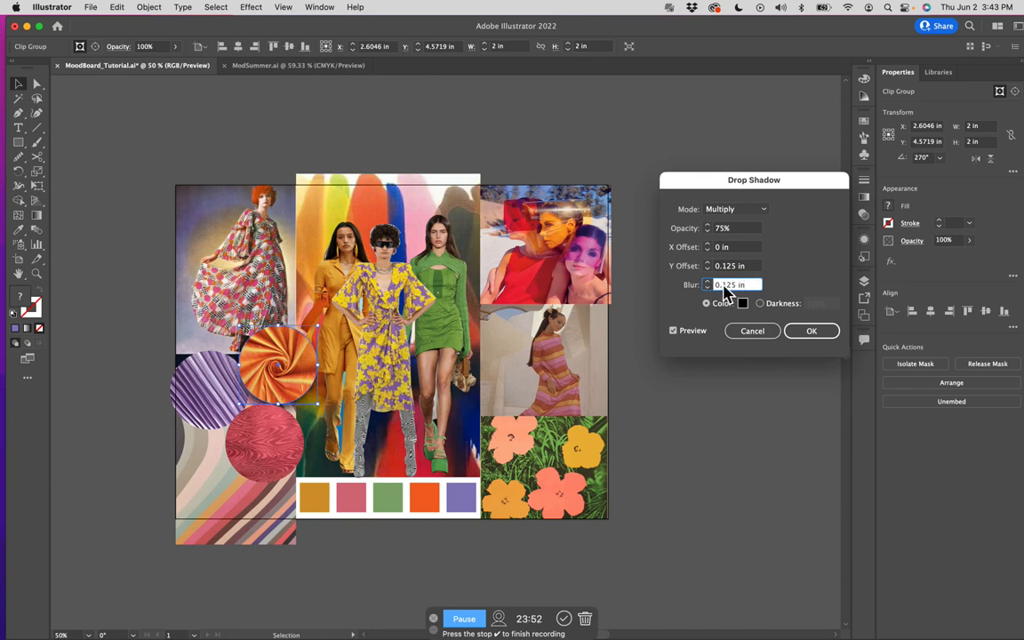
key("BackSpace")
type(".05")
Set the drop shadow's color to dark red (hex bc0f1c), apply the effect and deselect the orange swatch
left_click(743, 303)
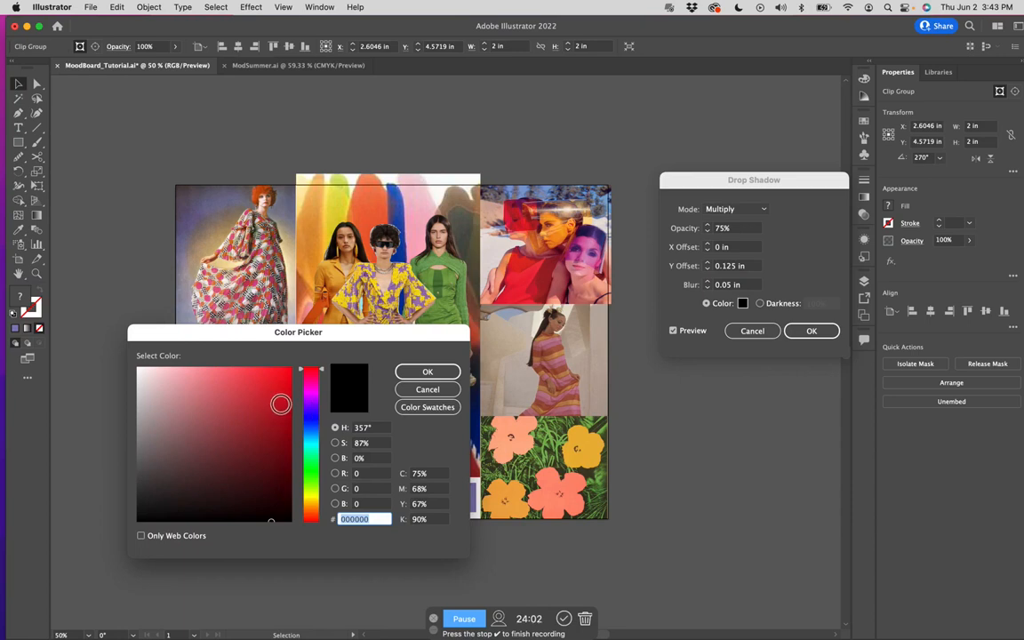
left_click_drag(294, 348, 691, 313)
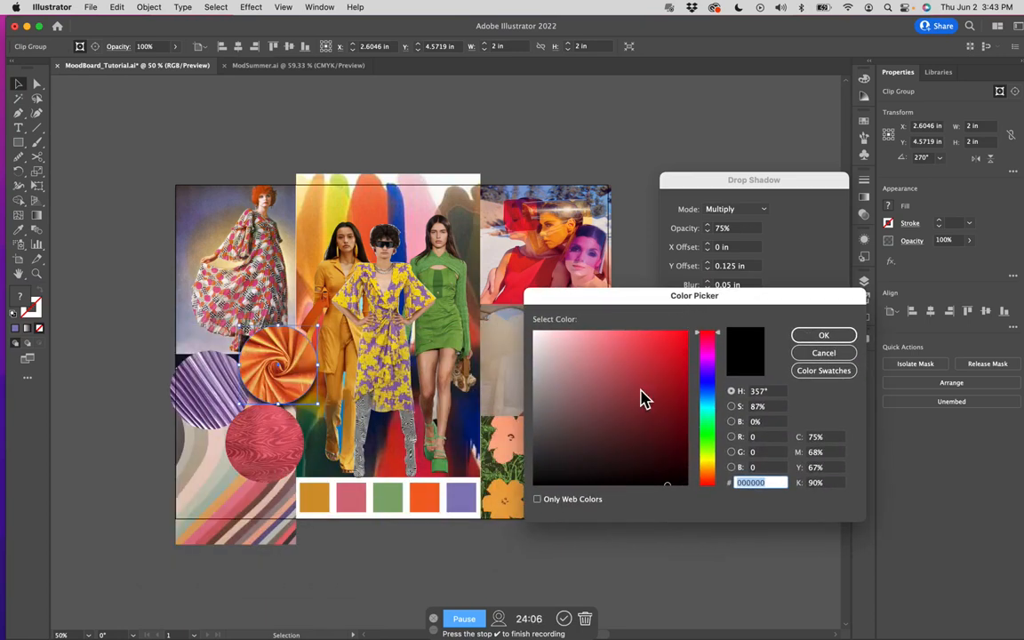
mouse_move(673, 395)
left_mouse_down()
mouse_move(660, 412)
mouse_move(671, 352)
mouse_move(675, 371)
left_mouse_up()
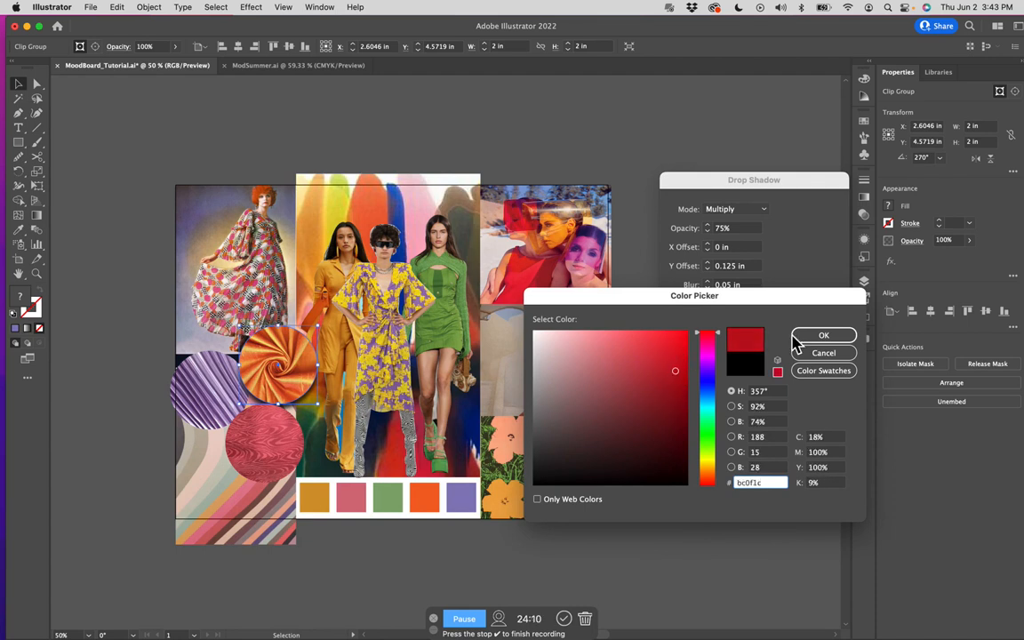
left_click(809, 339)
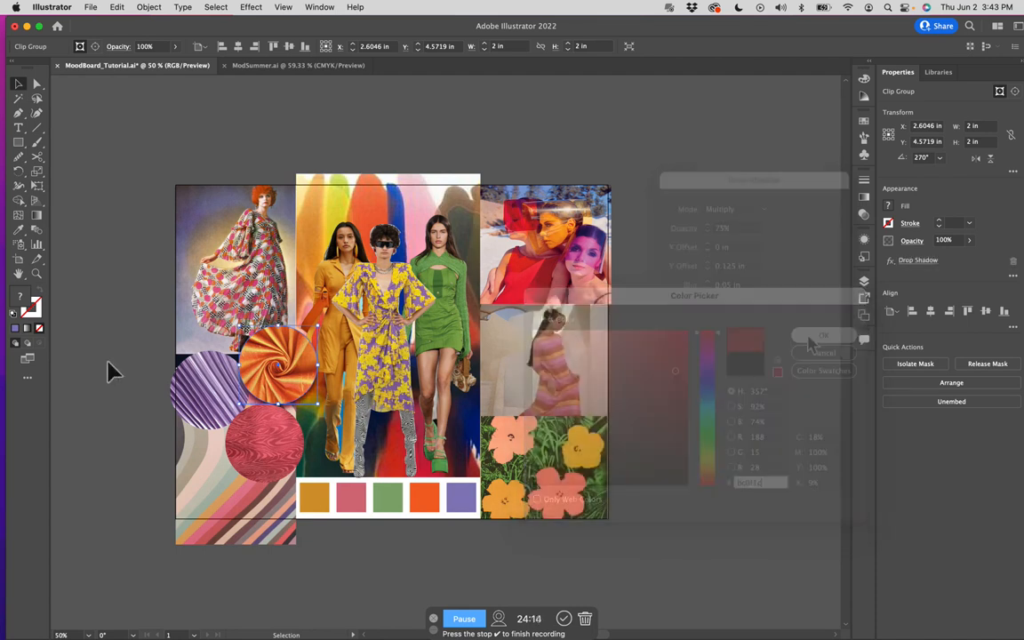
left_click(107, 369)
Add a drop shadow effect to the purple and red circular fabric swatches
left_click(201, 393)
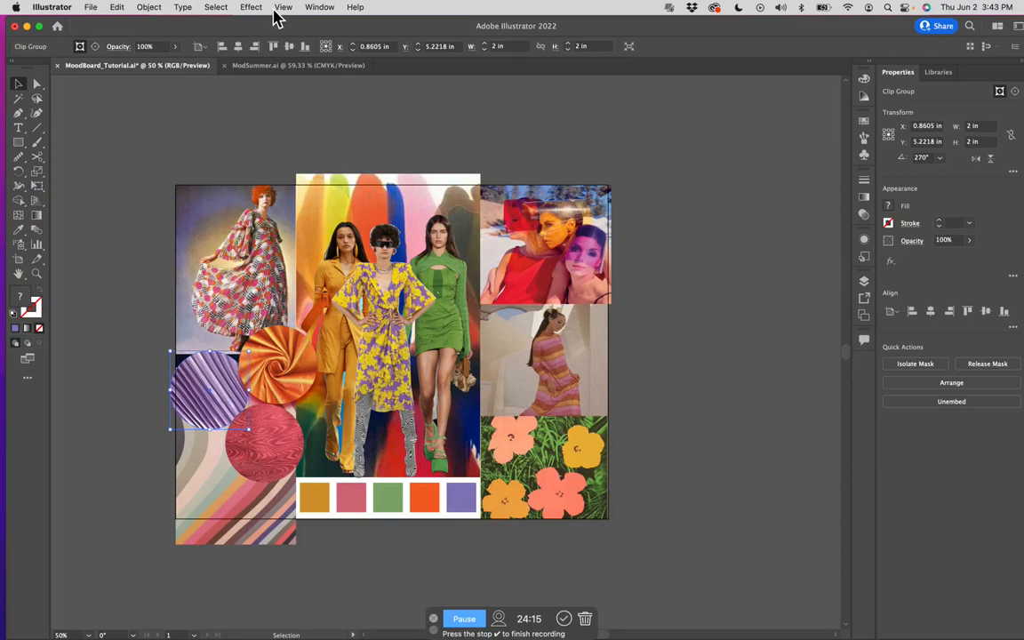
left_click(262, 8)
mouse_move(331, 207)
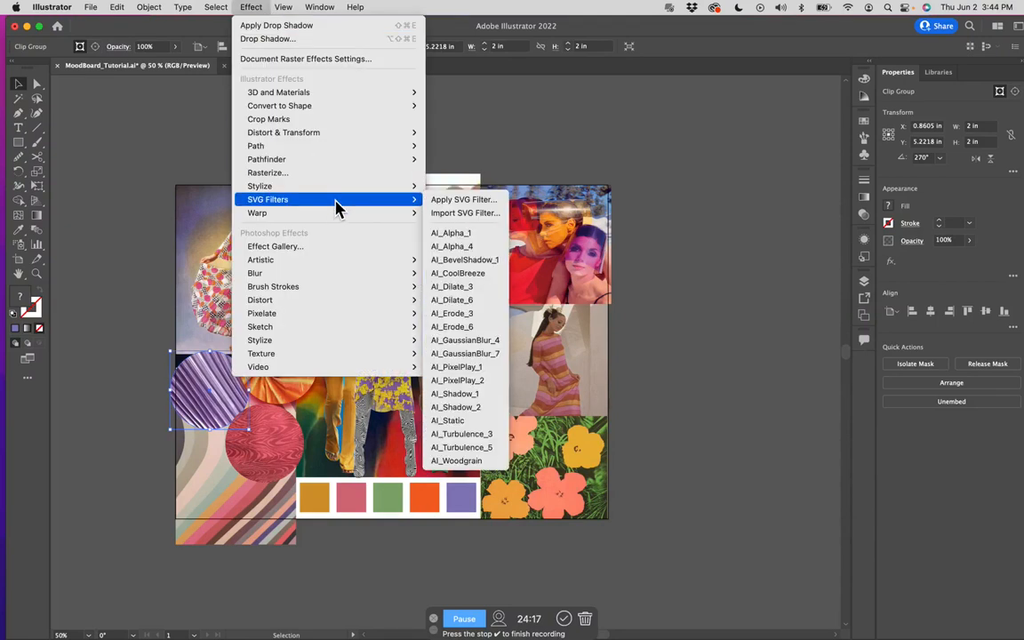
mouse_move(342, 186)
left_click(444, 186)
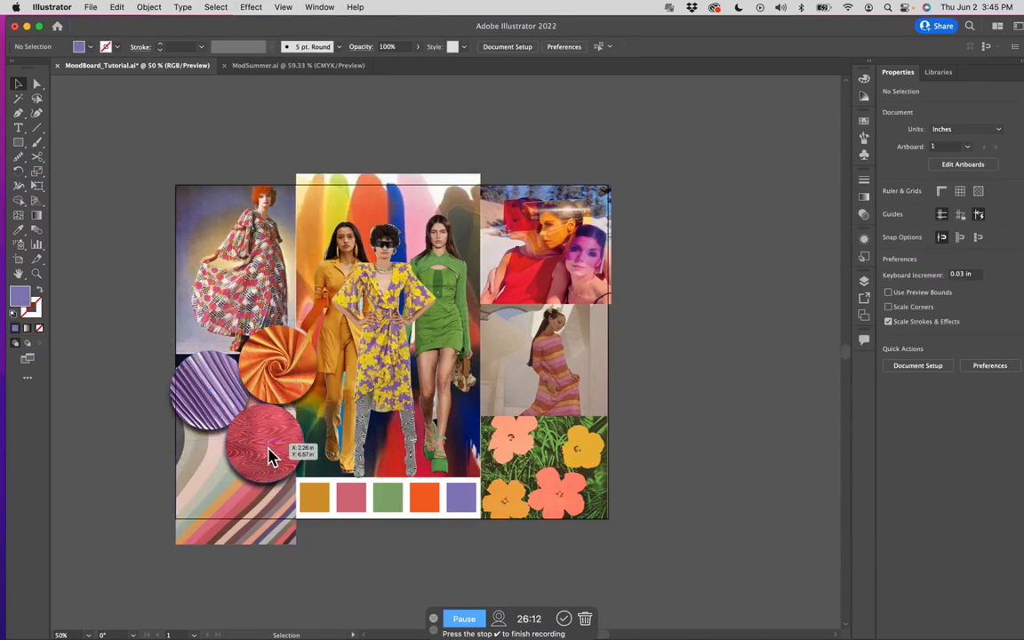
Move the purple circular swatch to about X 1.08 in, Y 5.33 in and shift the orange swatch slightly down
left_click_drag(203, 413, 213, 417)
left_click_drag(281, 373, 281, 377)
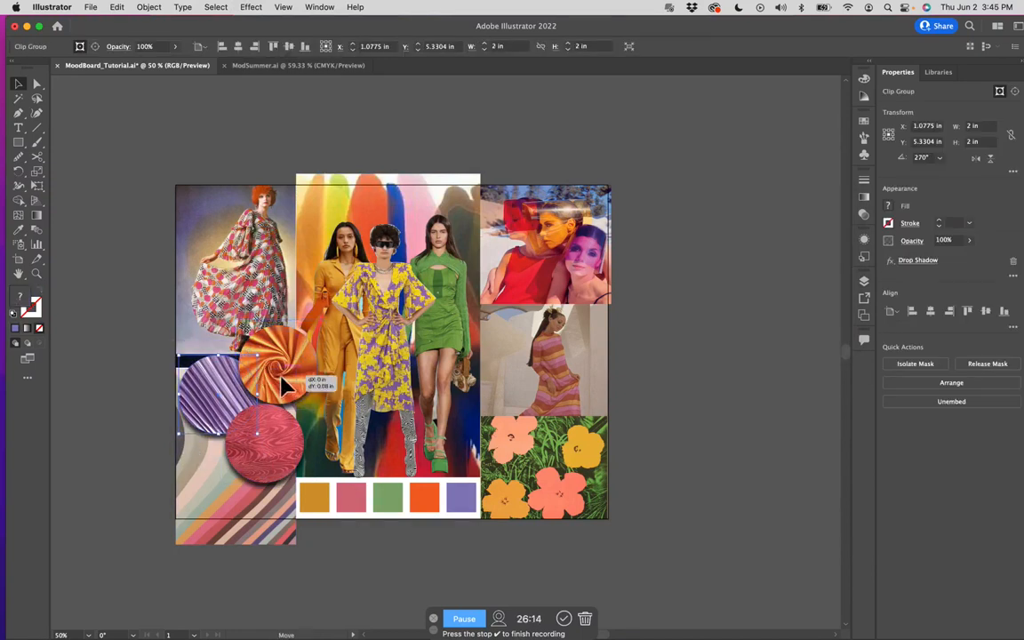
left_click_drag(282, 384, 283, 391)
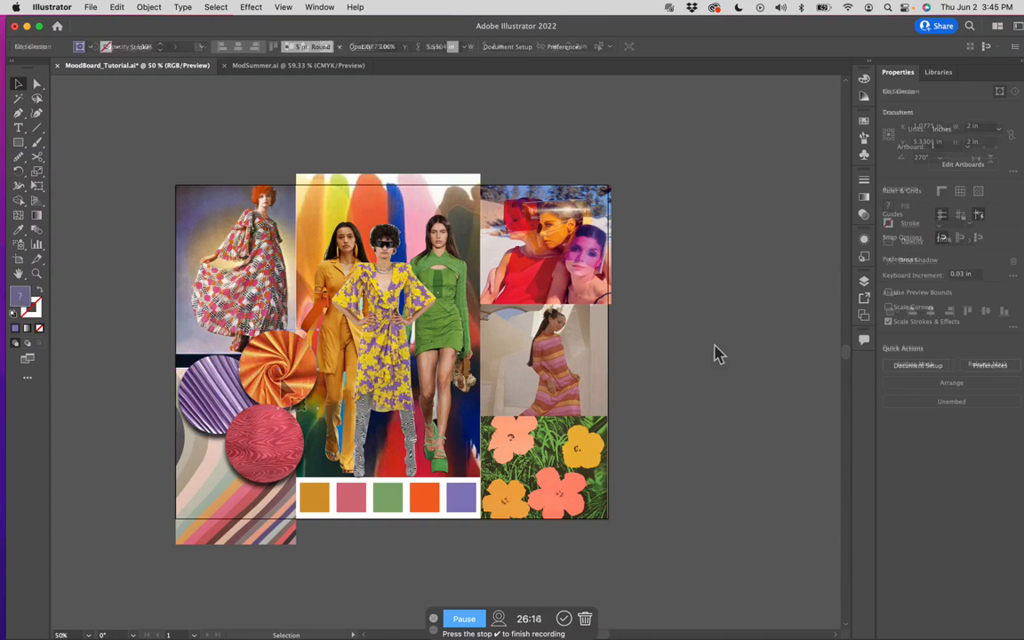
left_click(713, 354)
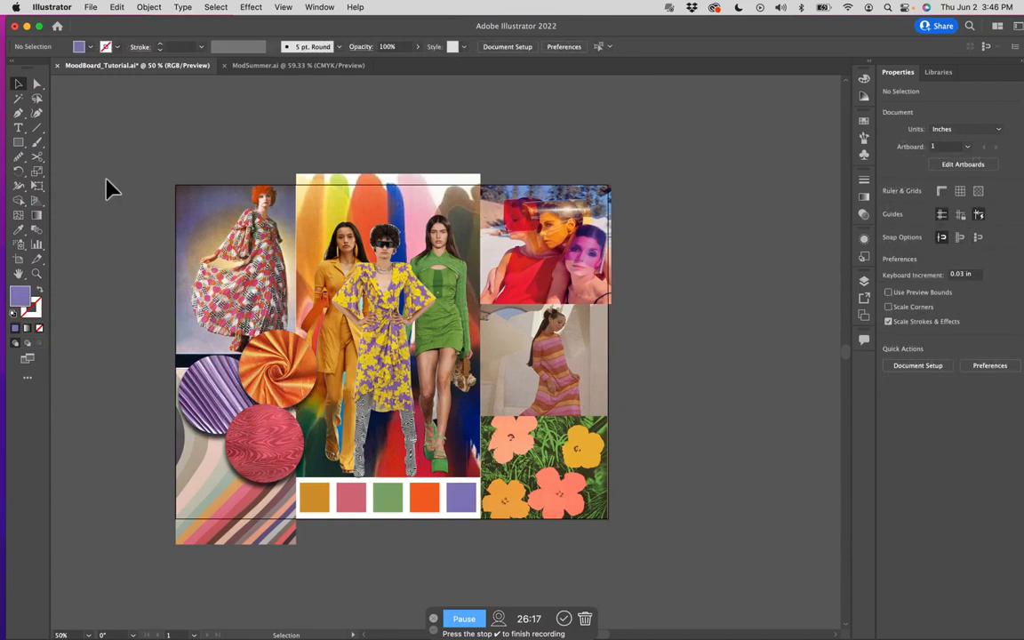
Try an area text box about 8.7 by 0.98 in above the mood board and discard it
left_click(19, 129)
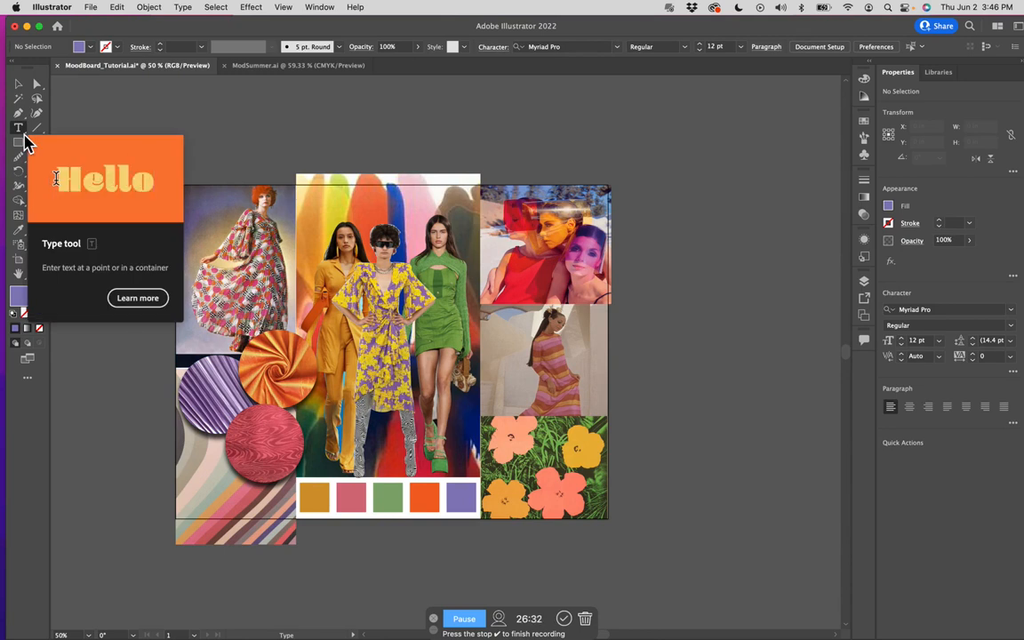
left_click(22, 133)
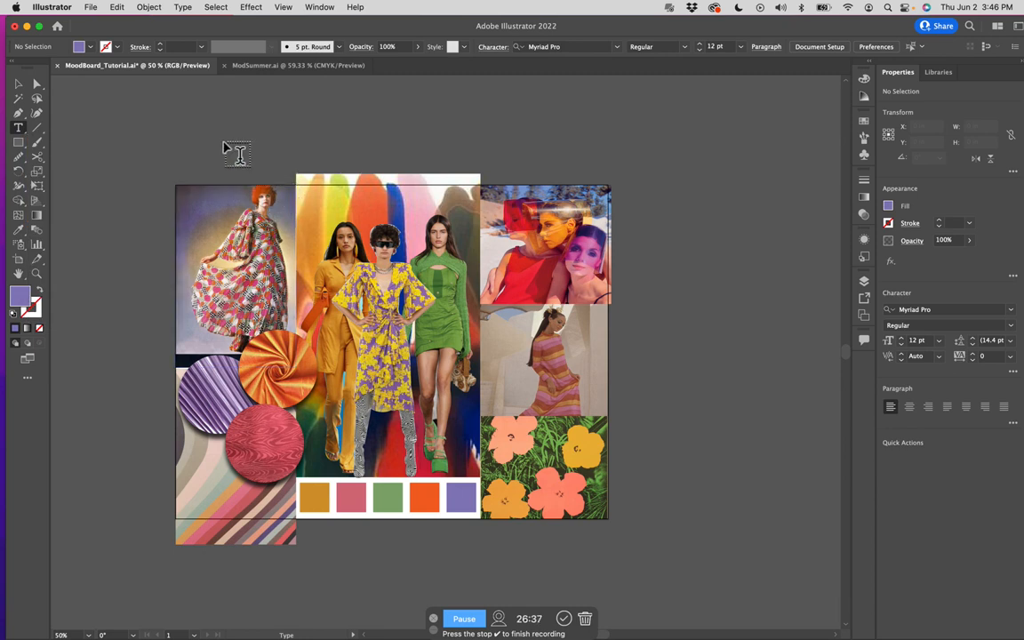
left_click_drag(222, 141, 569, 185)
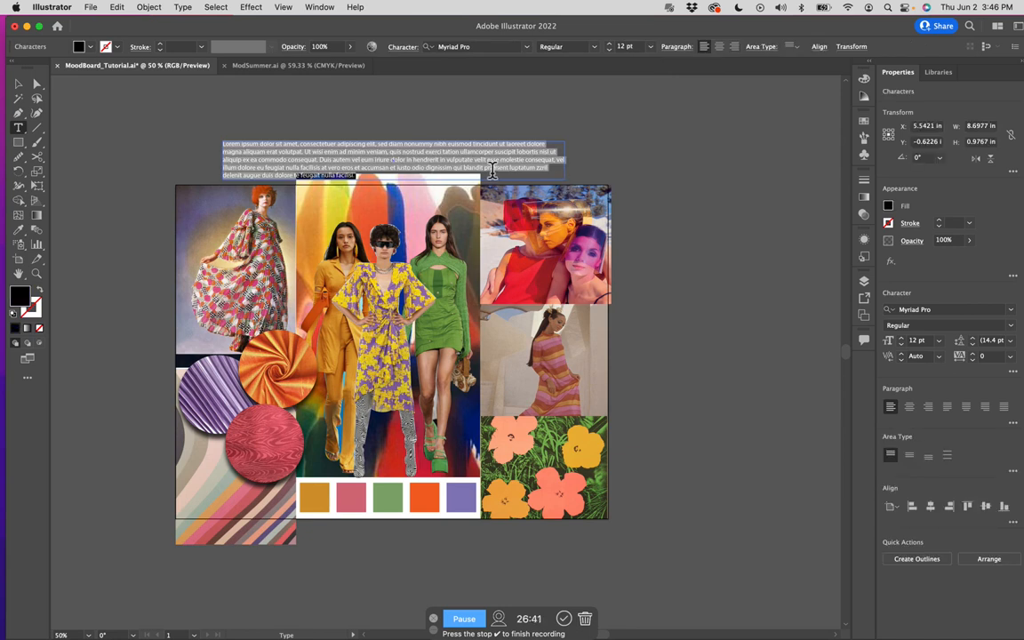
key("BackSpace")
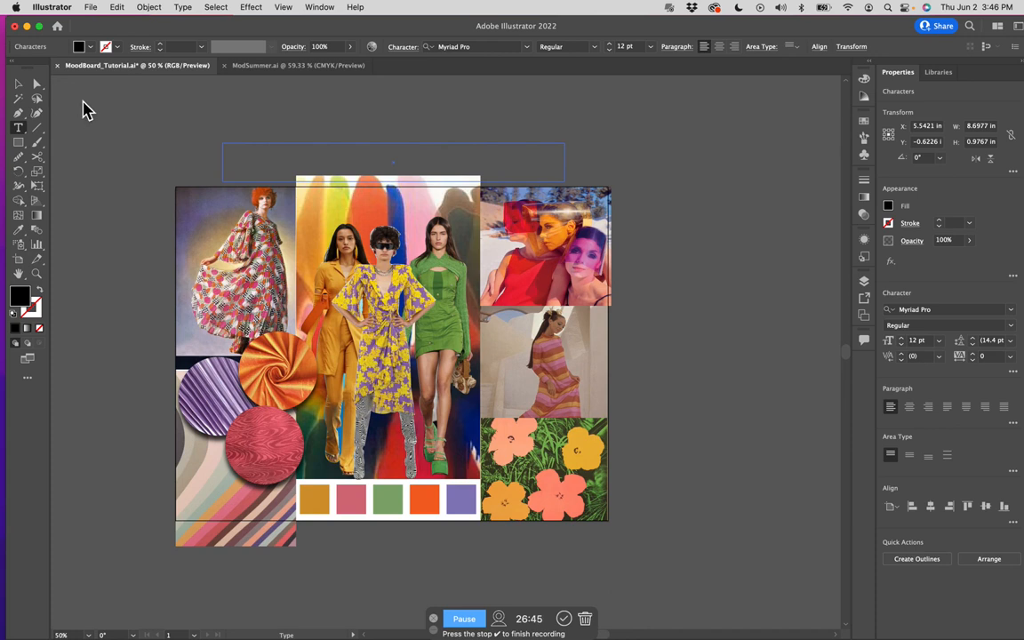
left_click(89, 105, "super")
Create the point text PSYCH SUMMER and center it above the mood board at about X 5.36 in, Y -1.04 in
left_click(133, 172)
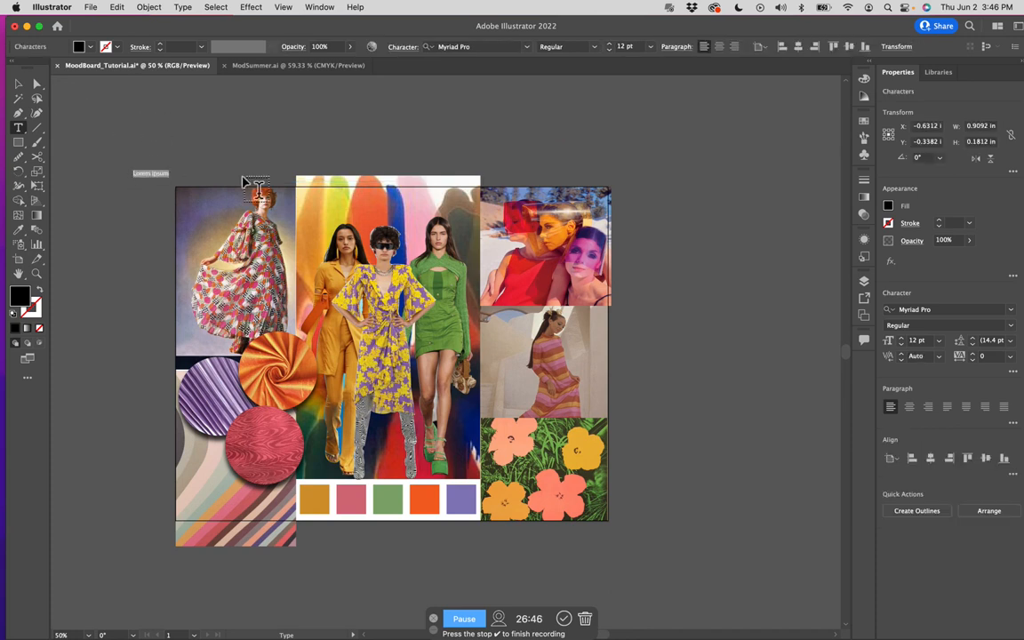
key("BackSpace")
type("PSYCH SUMMER")
key("Escape")
left_click_drag(174, 183, 400, 153)
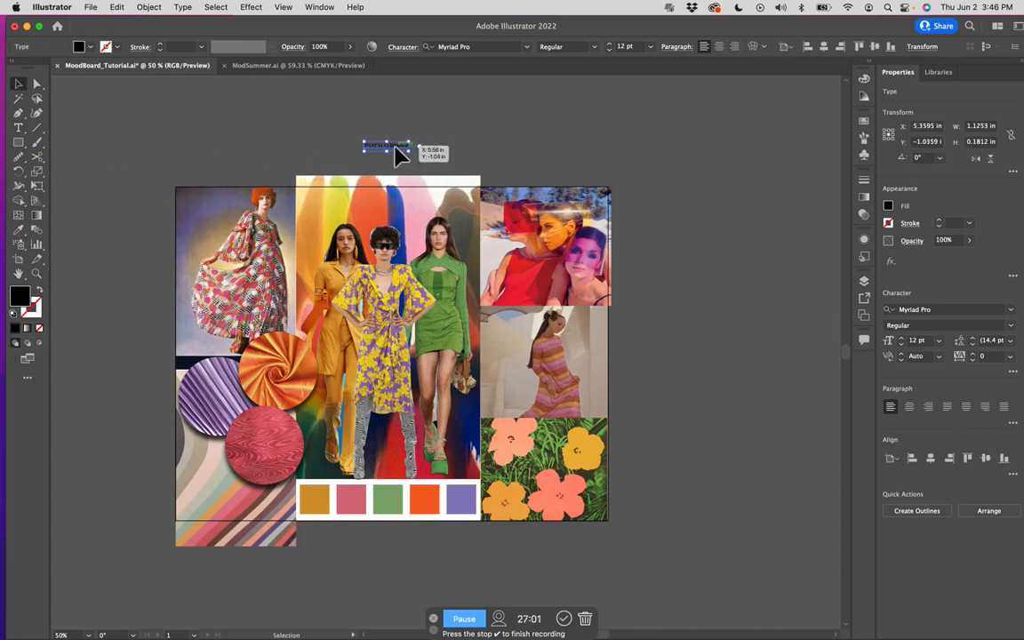
Increase the font size of the PSYCH SUMMER title text to 27 pt
double_click(397, 149)
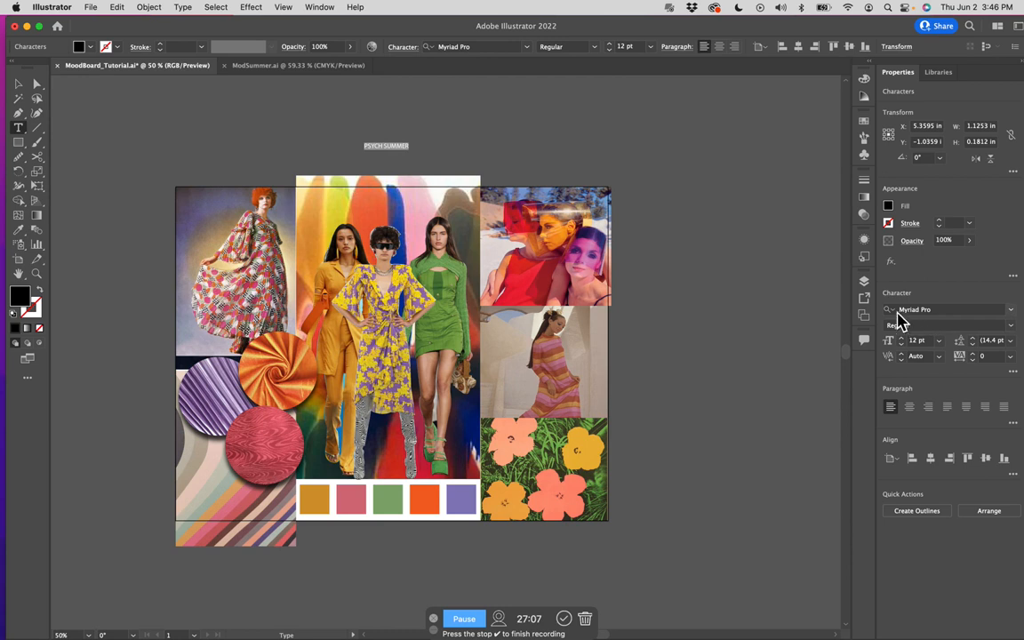
left_click(1009, 314)
left_click(1010, 316)
left_click(902, 339)
left_click(902, 339)
left_click(902, 338)
left_click(902, 339)
left_click(903, 340)
left_click(903, 340)
left_click(903, 340)
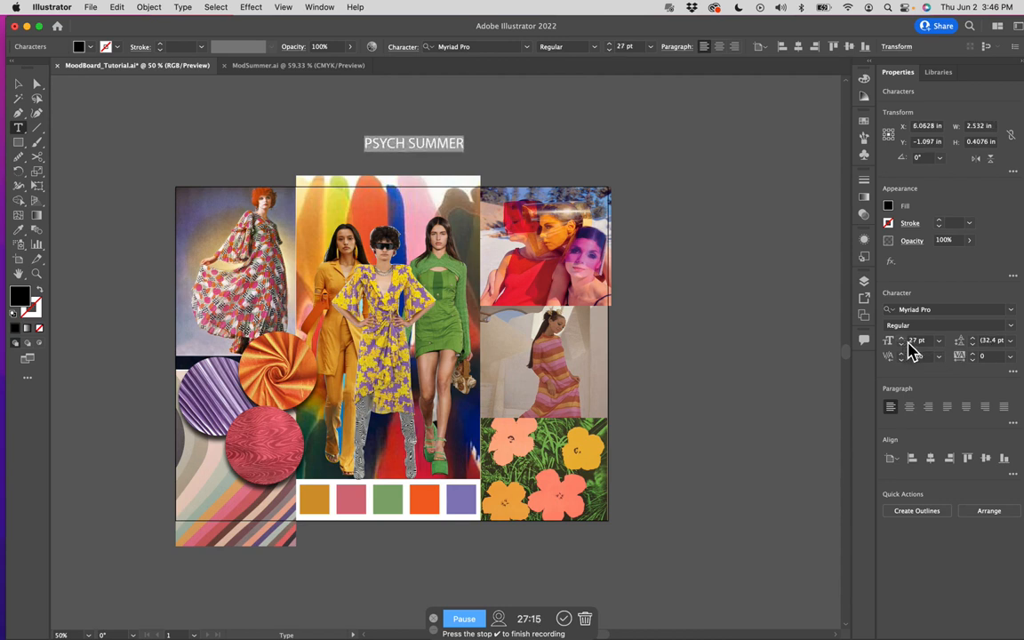
Set the tracking of the title text to 100
left_click(910, 357)
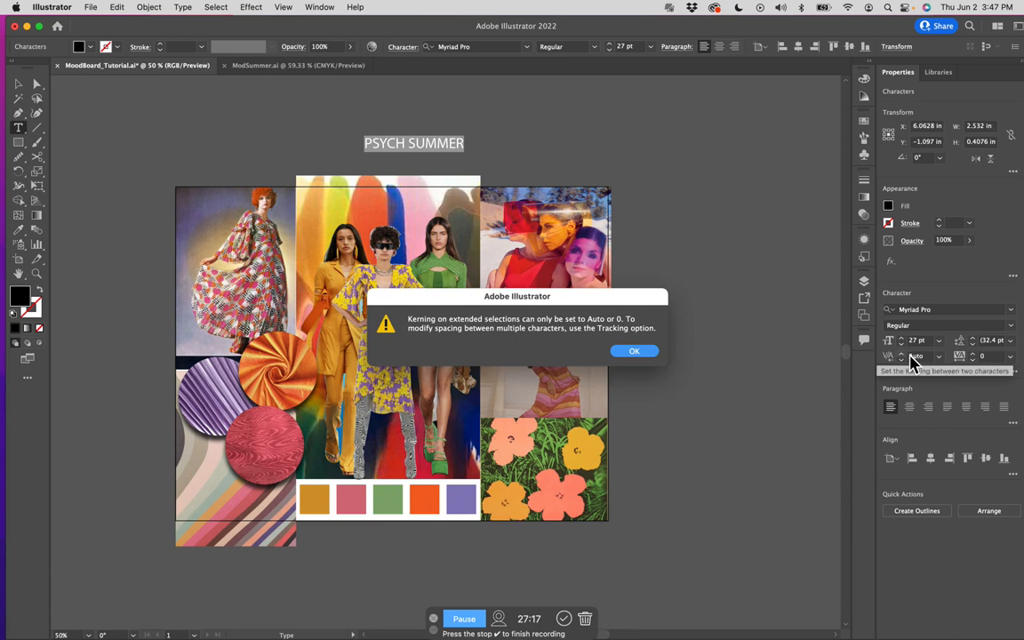
left_click(643, 355)
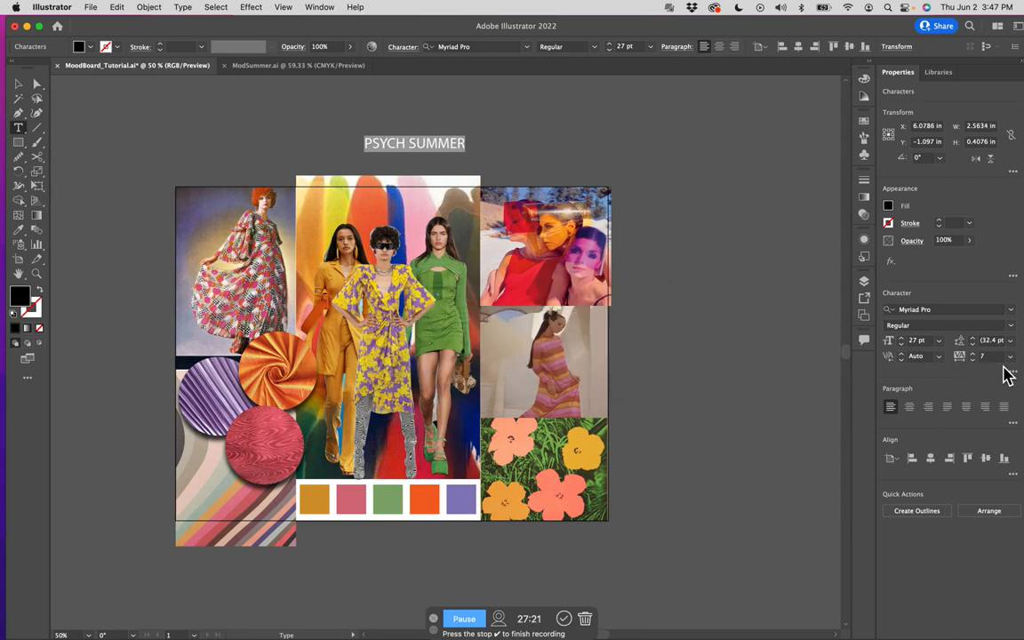
left_click(995, 363)
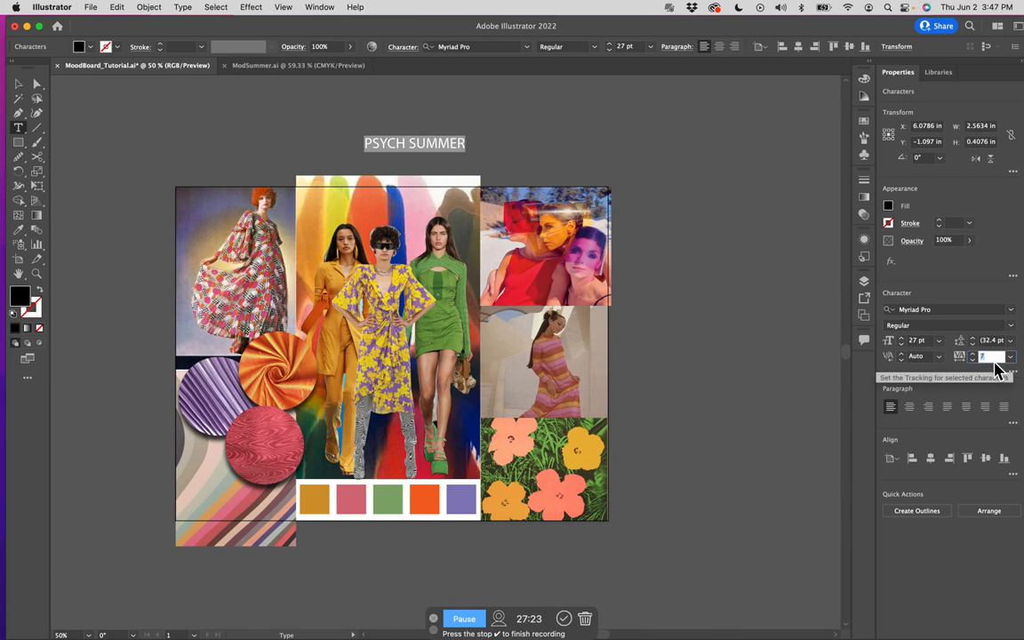
type("100")
key("Return")
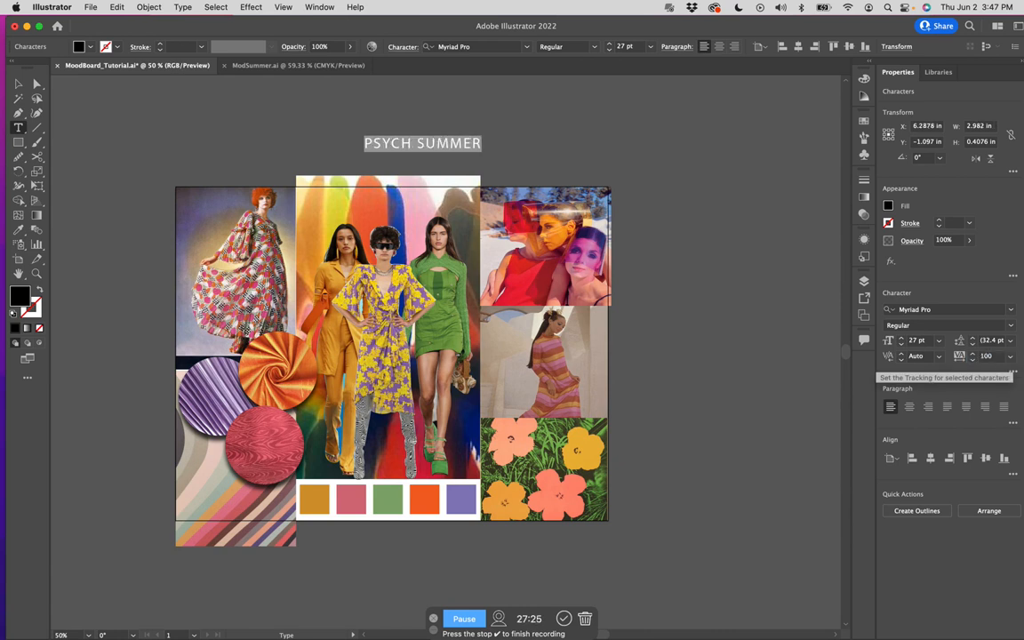
Change the title's font to Arial Black
left_click(955, 325)
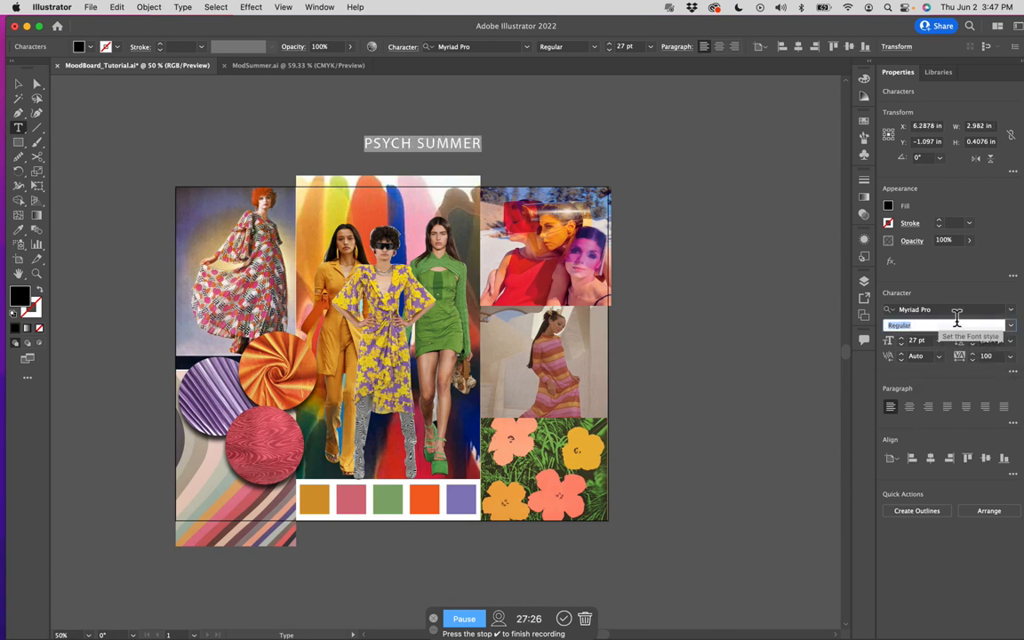
left_click(1011, 311)
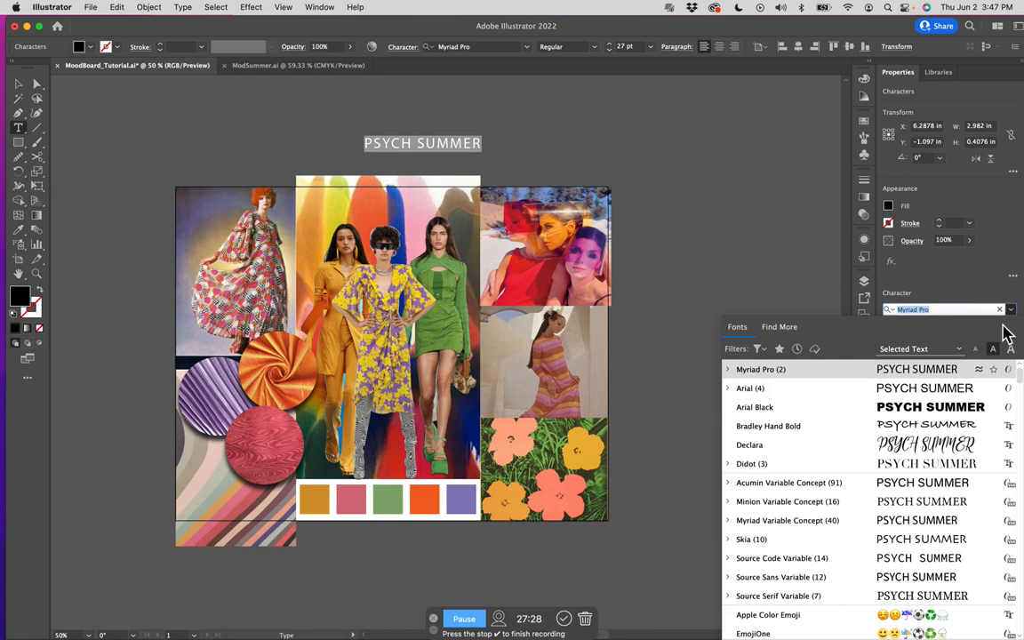
left_click(900, 413)
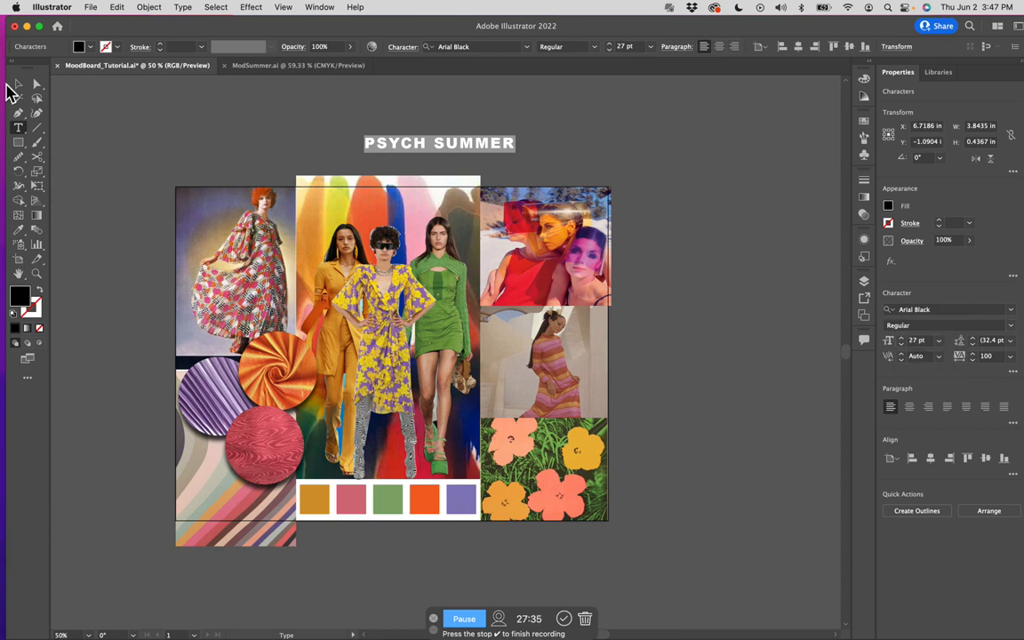
Place the title across the top of the central image, scale it to about 4.21 in wide and fill it white
left_click(18, 84)
left_click_drag(506, 148, 393, 205)
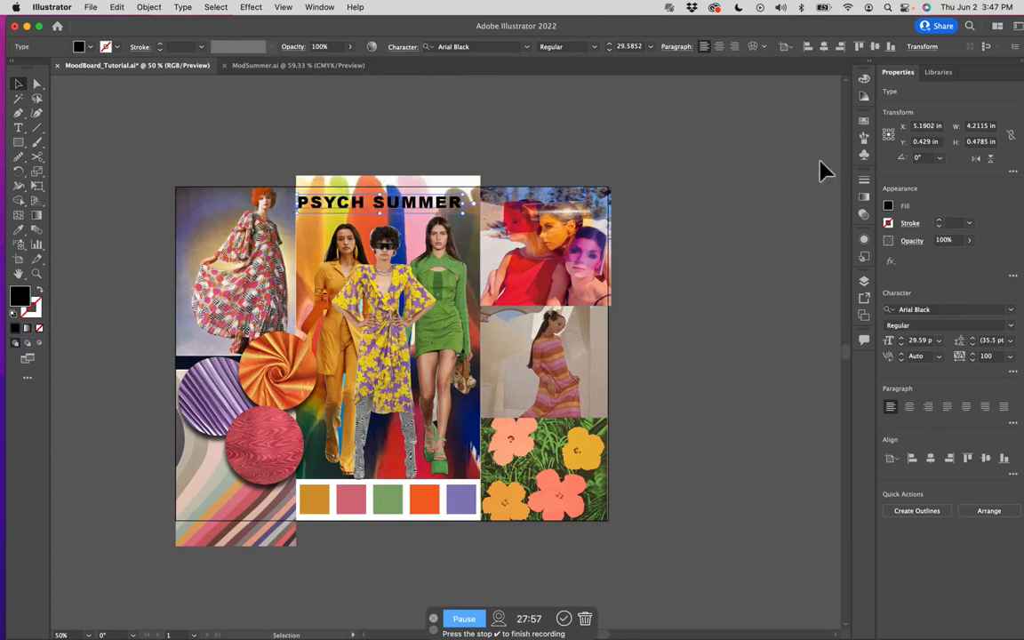
left_click(863, 124)
left_click(729, 153)
left_click(552, 158)
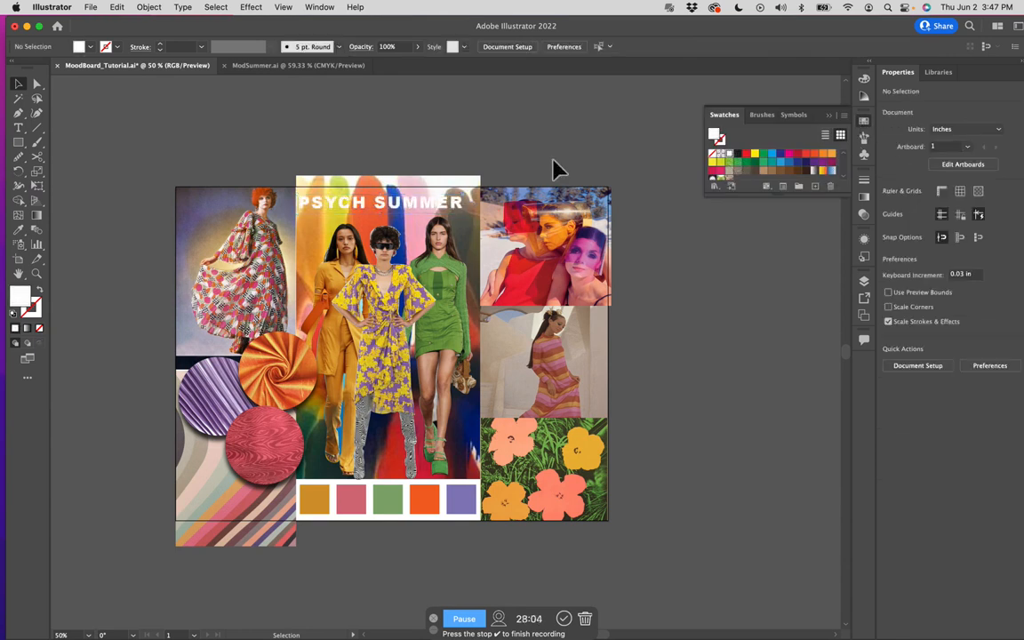
left_click_drag(447, 197, 450, 198)
left_click(524, 163)
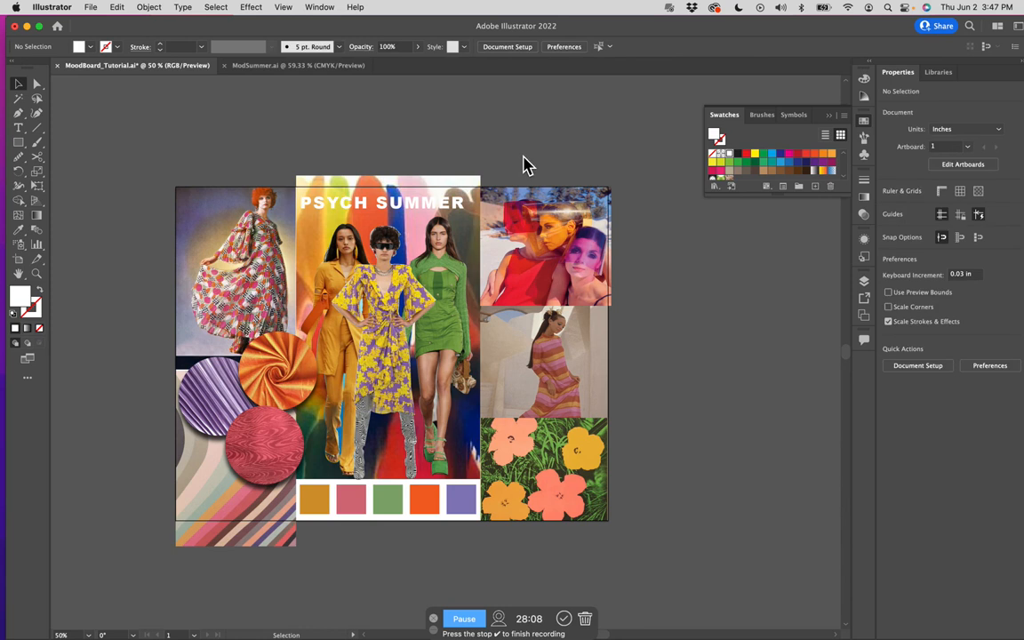
Apply a drop shadow effect to the white PSYCH SUMMER title
left_click(456, 205)
left_click(456, 203)
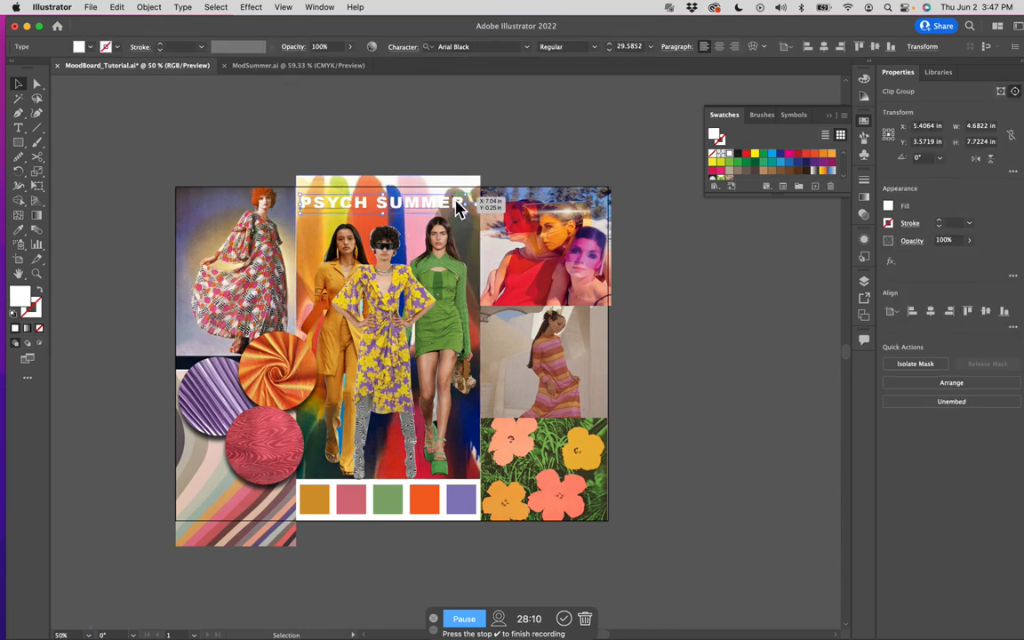
left_click(285, 7)
mouse_move(258, 9)
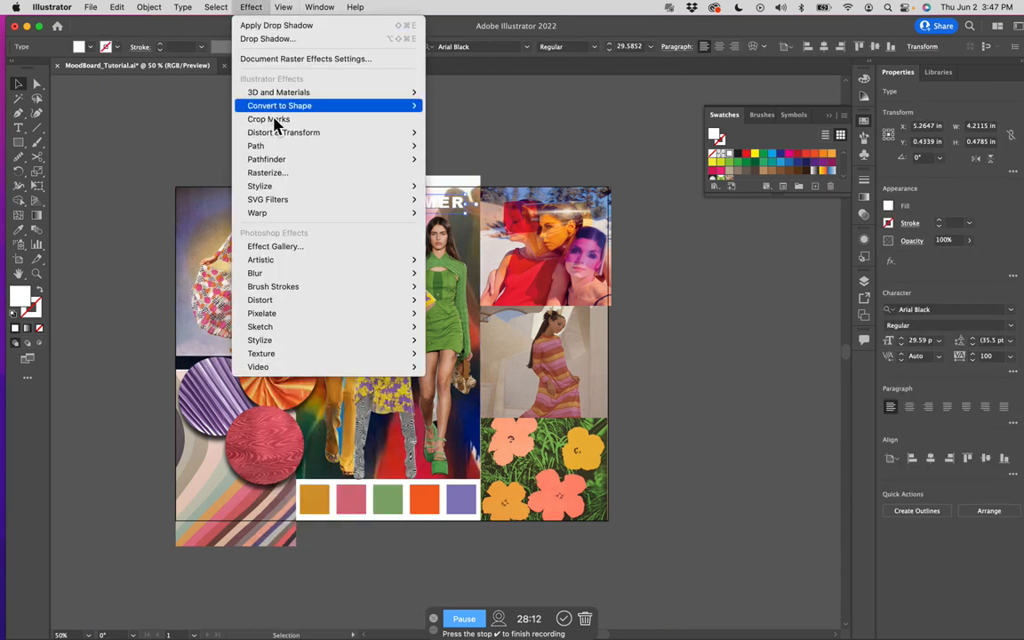
mouse_move(267, 185)
left_click(452, 188)
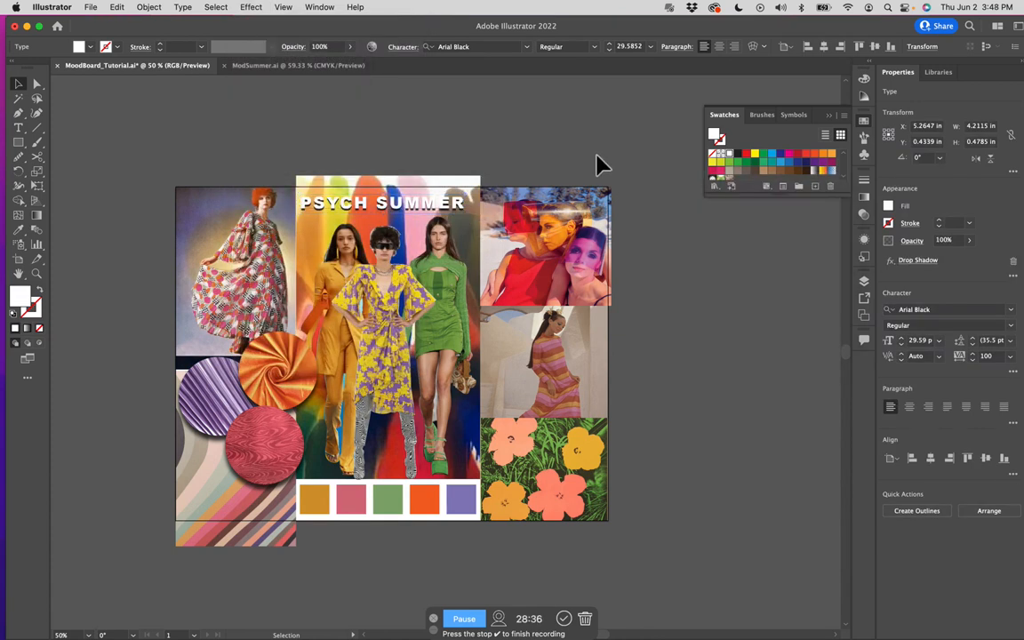
left_click(601, 165)
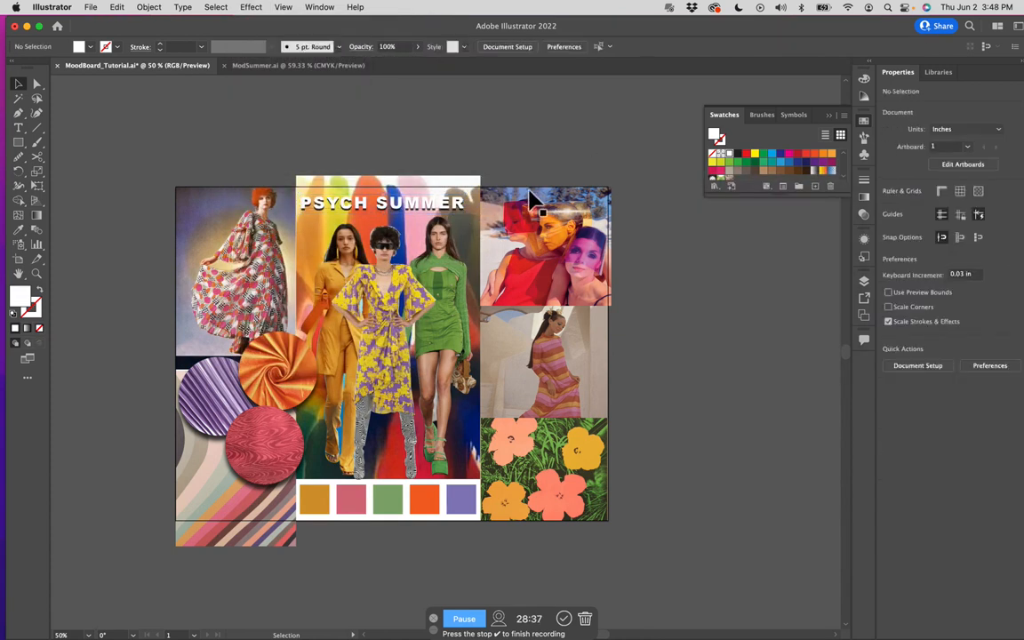
Convert the PSYCH SUMMER title text to outlines, keeping it centered over the models at about X 5.26 in
left_click(427, 211)
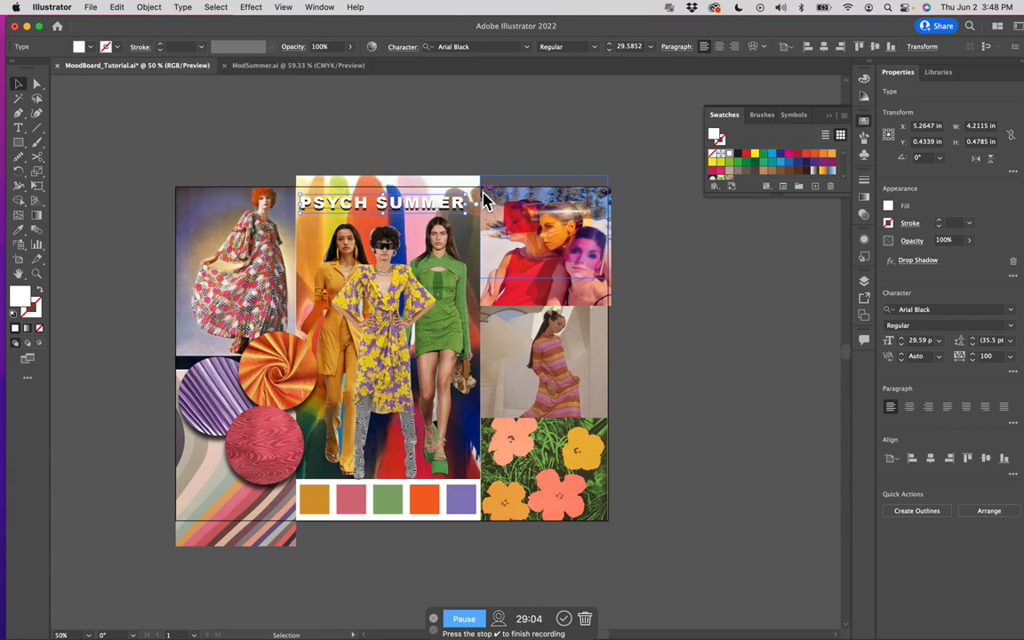
left_click(488, 154)
left_click_drag(462, 205, 447, 213)
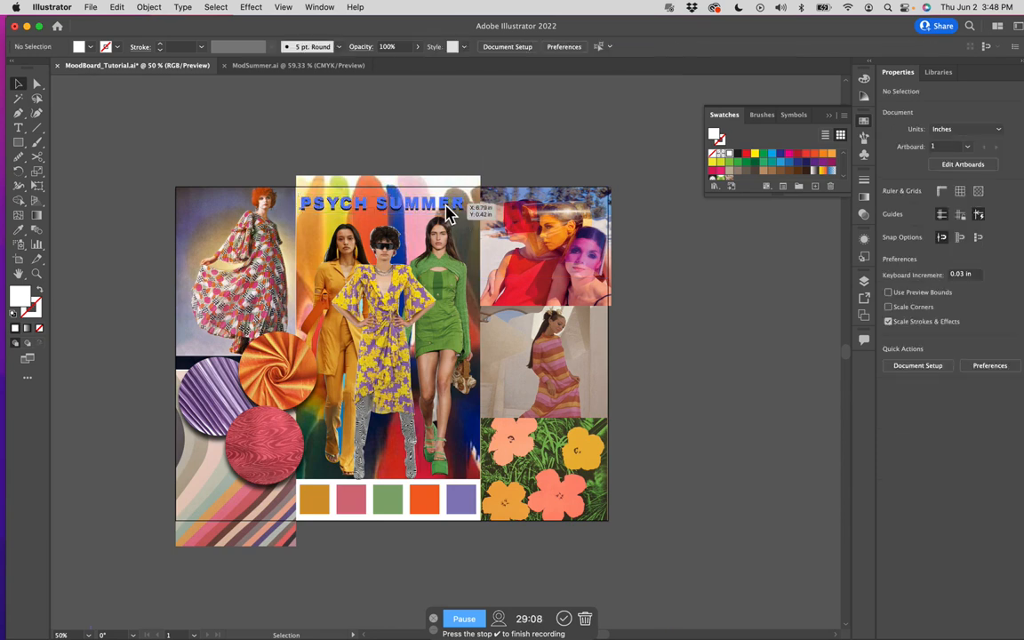
mouse_move(448, 212)
left_mouse_down()
mouse_move(461, 190)
mouse_move(450, 203)
left_mouse_up()
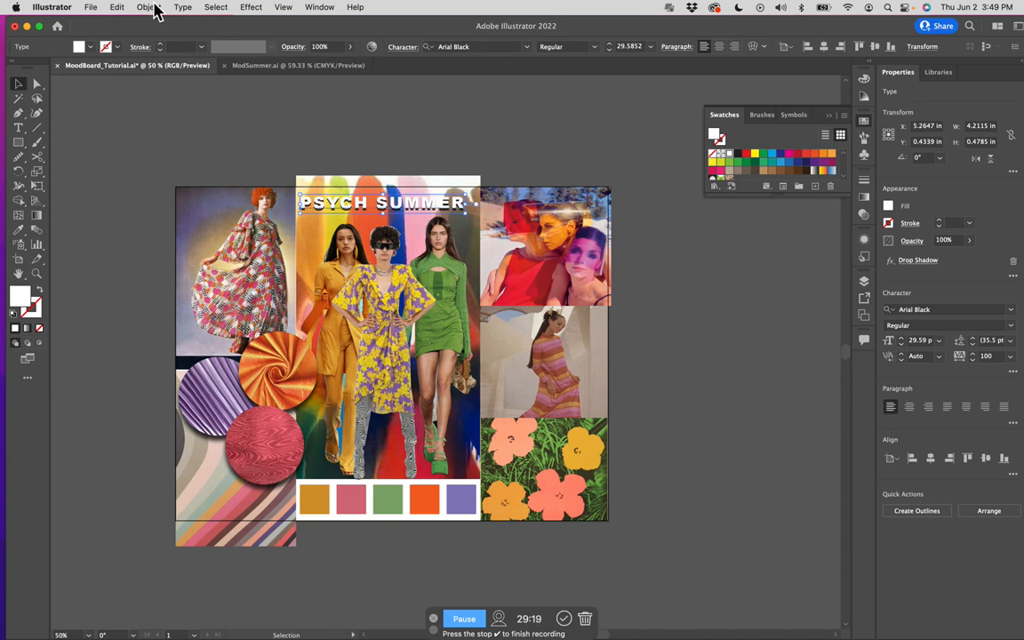
left_click(189, 8)
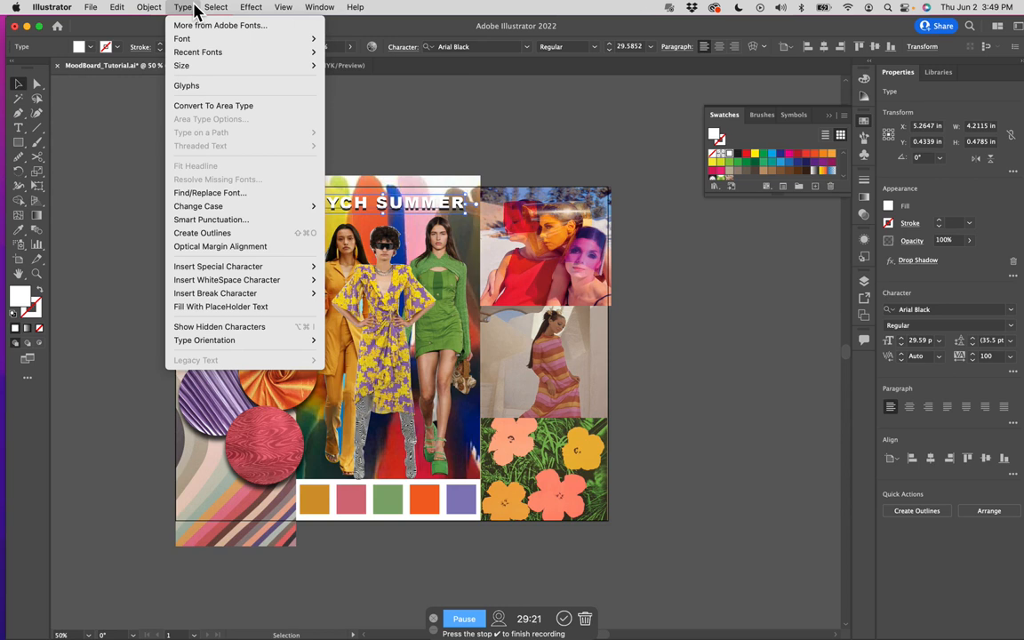
left_click(227, 239)
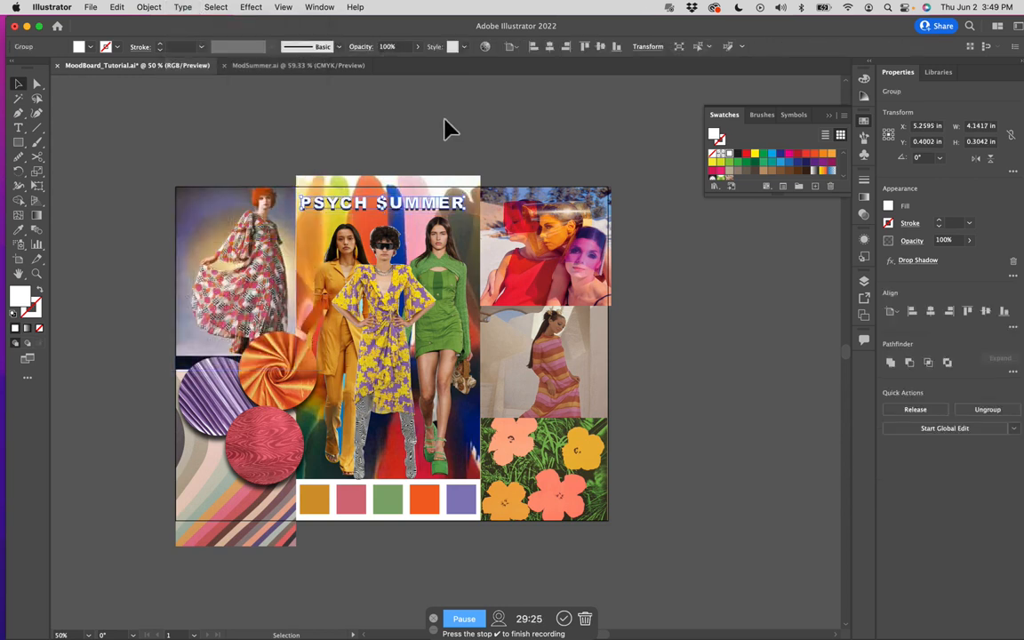
Isolate the outlined title group and lower the letter S in PSYCH below its neighbours
left_click(447, 125)
key("z")
left_click(418, 202)
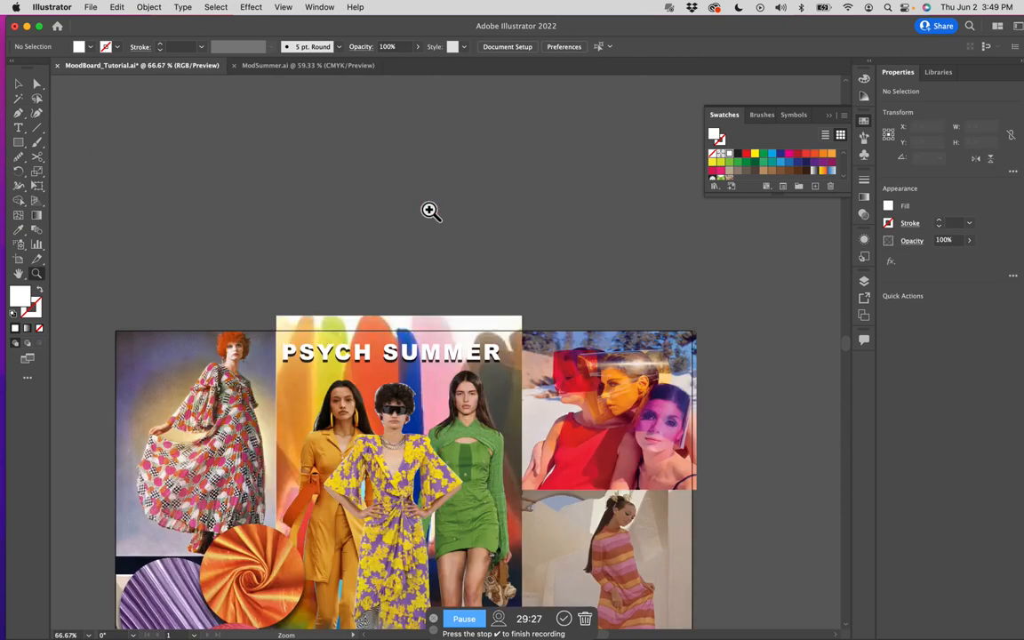
left_click(498, 321)
left_click_drag(249, 429, 485, 245)
key("v")
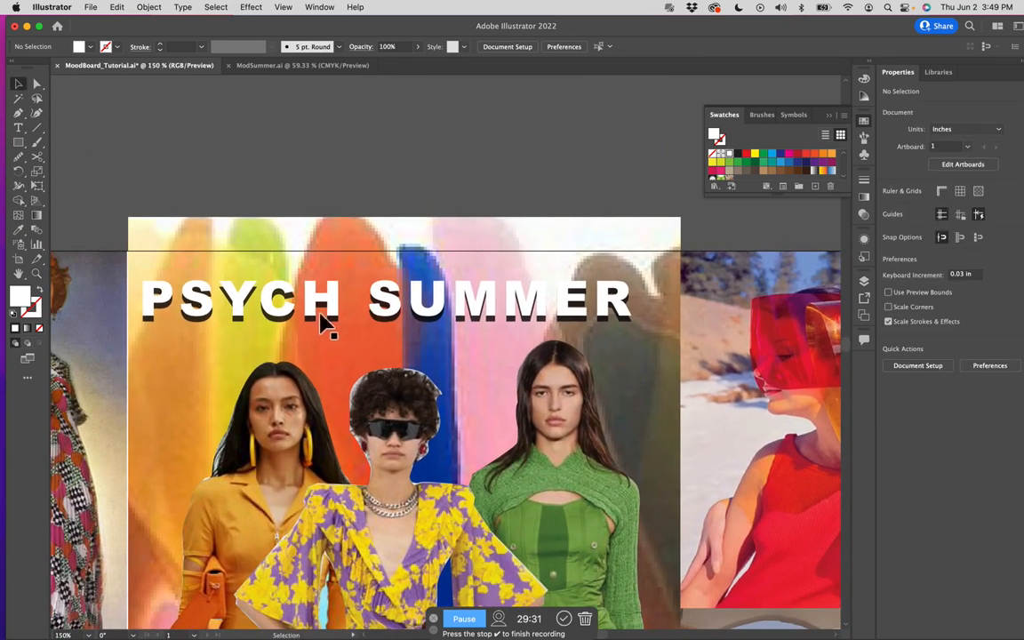
left_click(319, 319)
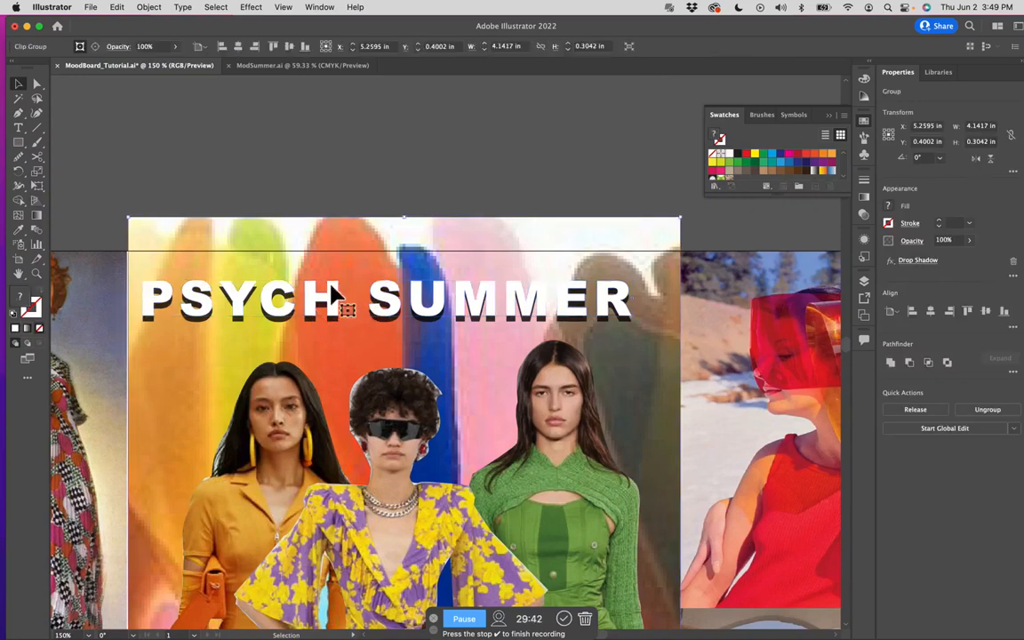
double_click(324, 305)
mouse_move(325, 304)
left_mouse_down()
mouse_move(336, 304)
mouse_move(329, 287)
left_mouse_up()
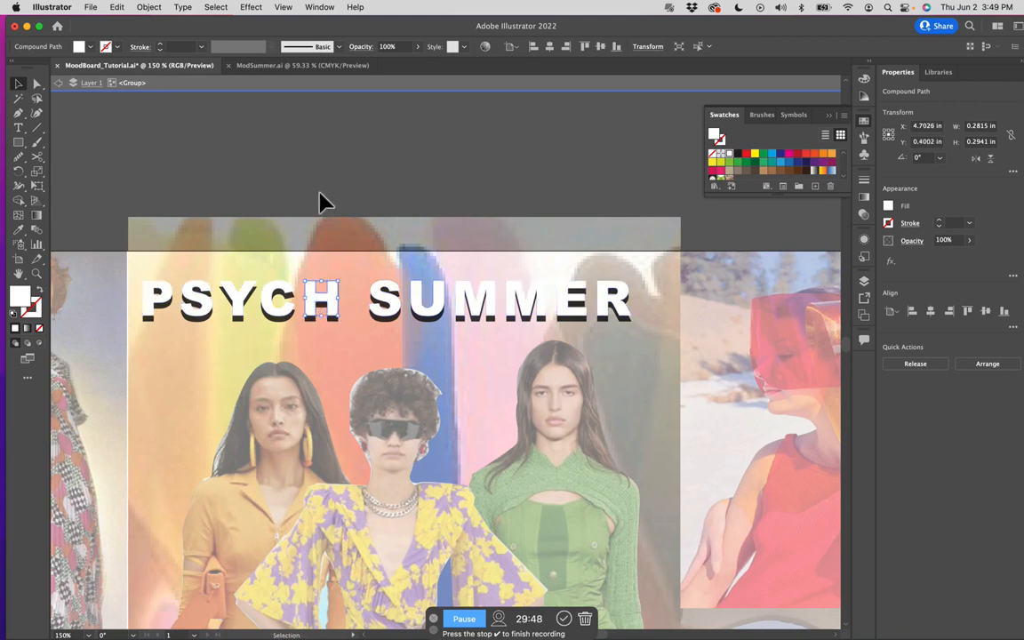
left_click(322, 194)
left_click_drag(209, 318, 210, 334)
double_click(211, 315)
Lower the letter C in PSYCH to about Y 0.61 in and leave the isolated group
left_click(270, 307)
double_click(269, 308)
left_click(269, 308)
left_click_drag(272, 309, 270, 328)
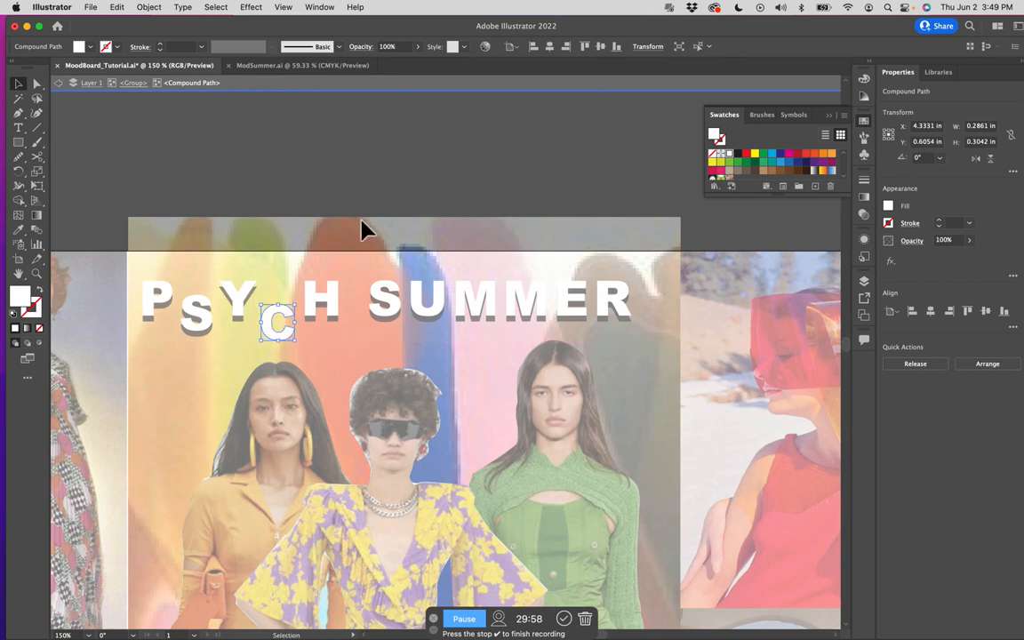
left_click(384, 223)
double_click(384, 223)
Lower the letter U in SUMMER slightly below the other letters
left_click(423, 300)
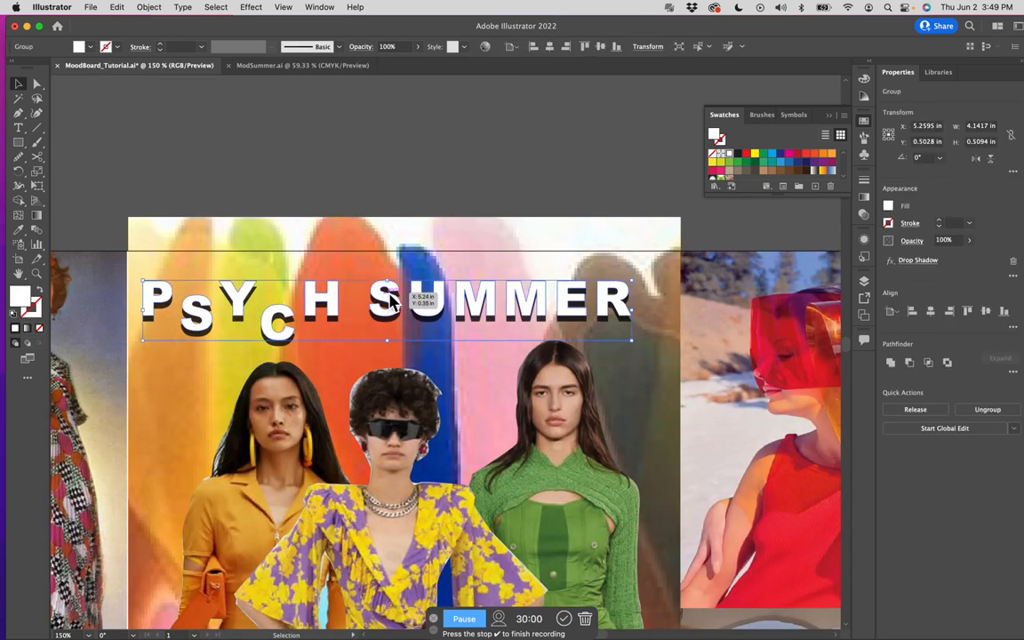
double_click(424, 312)
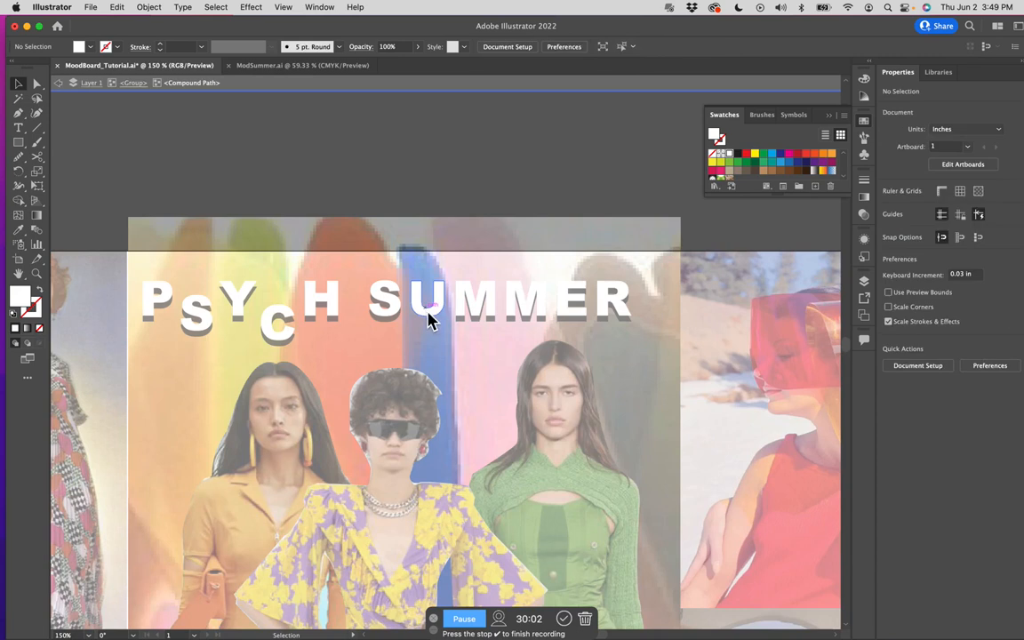
left_click_drag(426, 320, 434, 339)
double_click(496, 312)
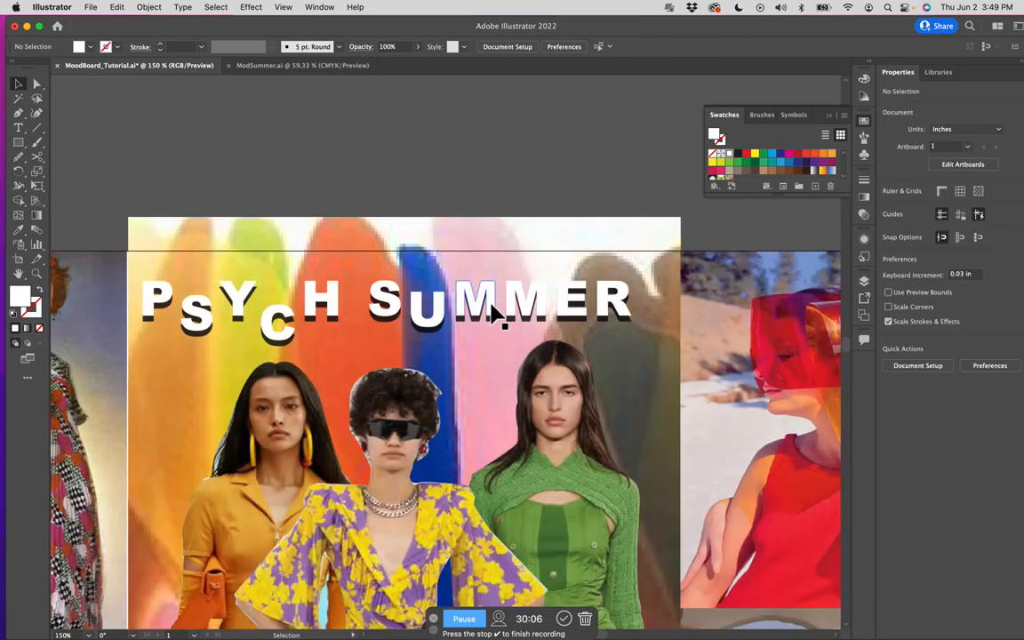
Raise the first M in SUMMER to about Y 0.29 in
double_click(489, 311)
left_click_drag(488, 311, 489, 303)
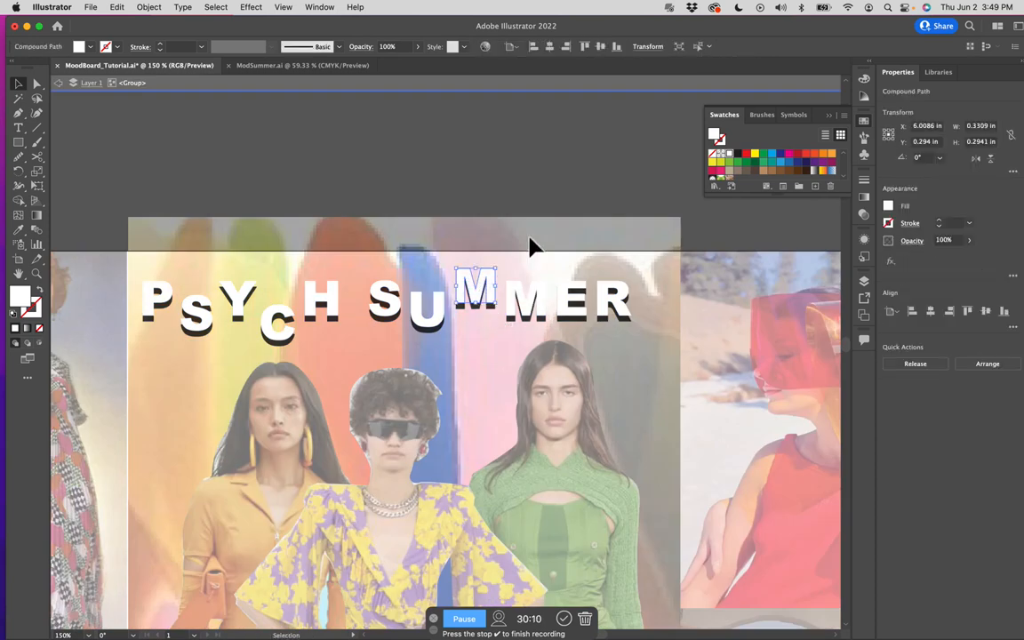
double_click(529, 240)
Stagger the rest of SUMMER by lowering the second M and slightly raising the S and E
double_click(521, 305)
left_click_drag(524, 315, 526, 329)
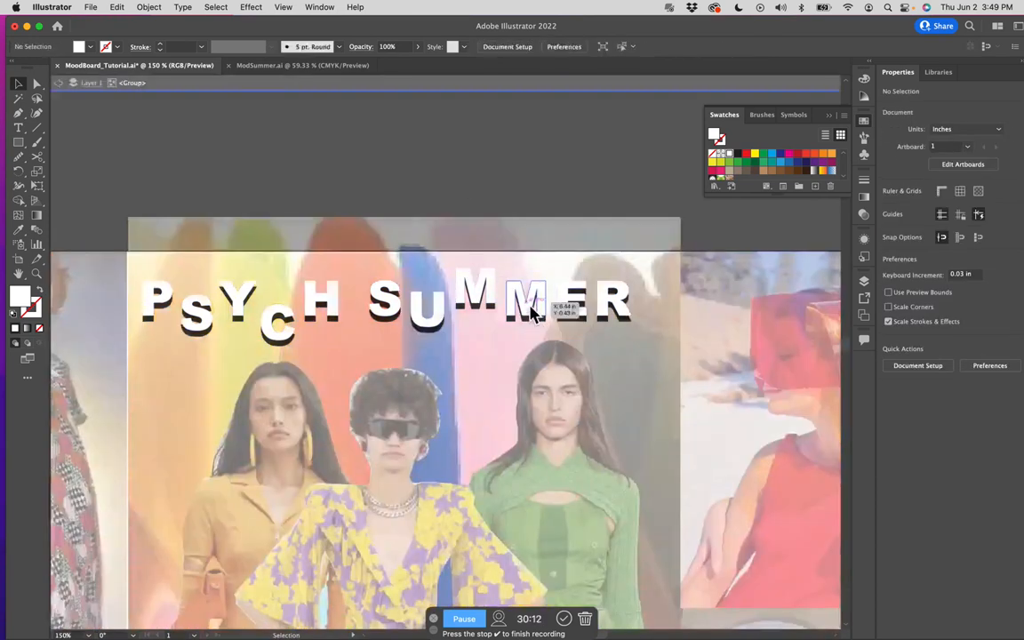
double_click(473, 212)
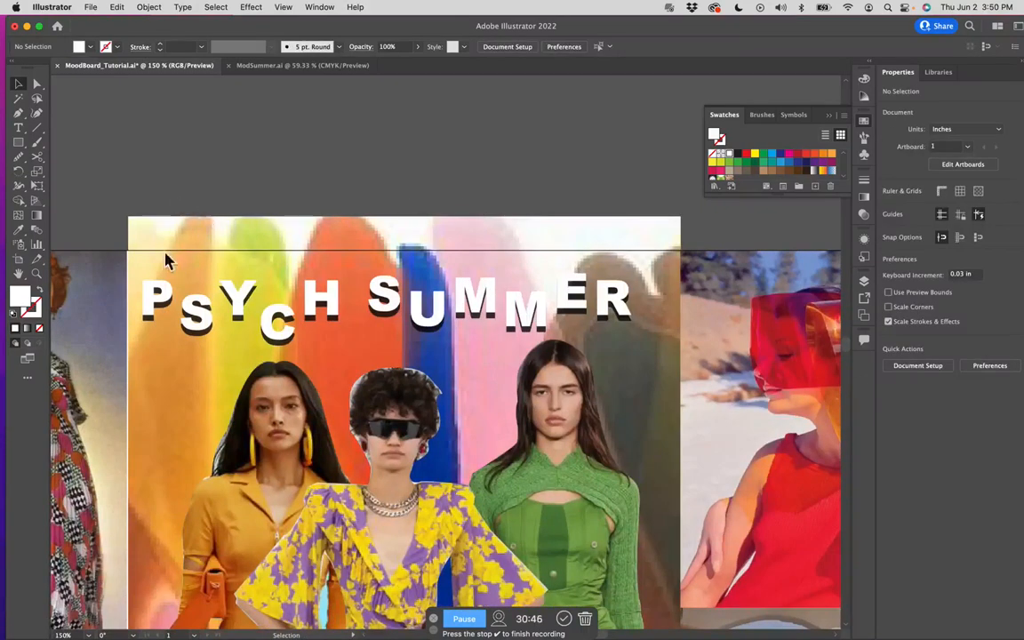
Give the PSYCH SUMMER title group an orange C=0 M=50 Y=100 K=0 stroke, undoing the accidental background shift first
left_click_drag(132, 245, 308, 308)
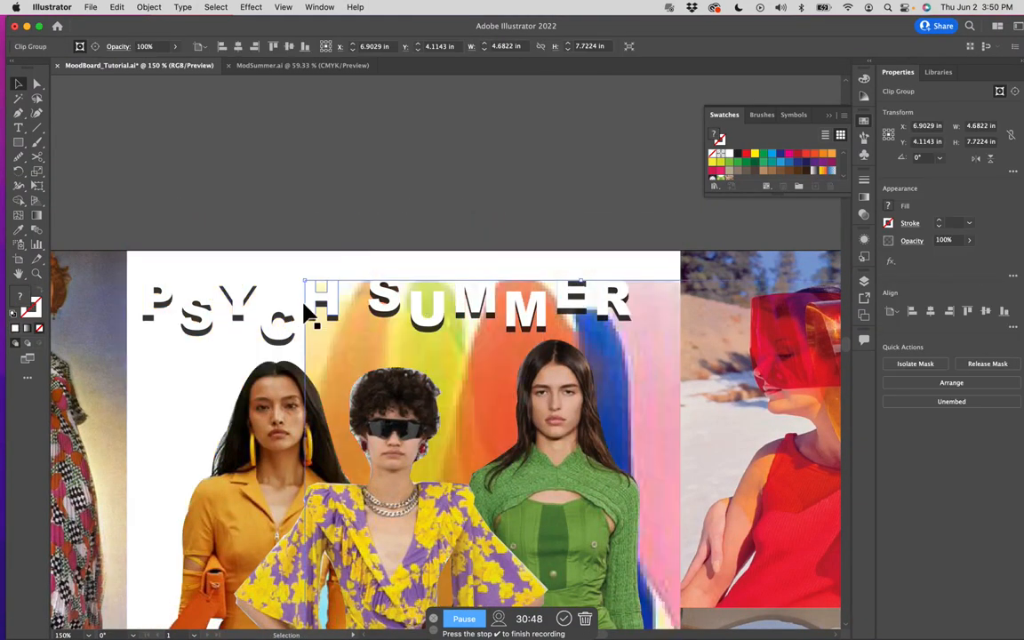
key("super+z")
left_click(164, 293)
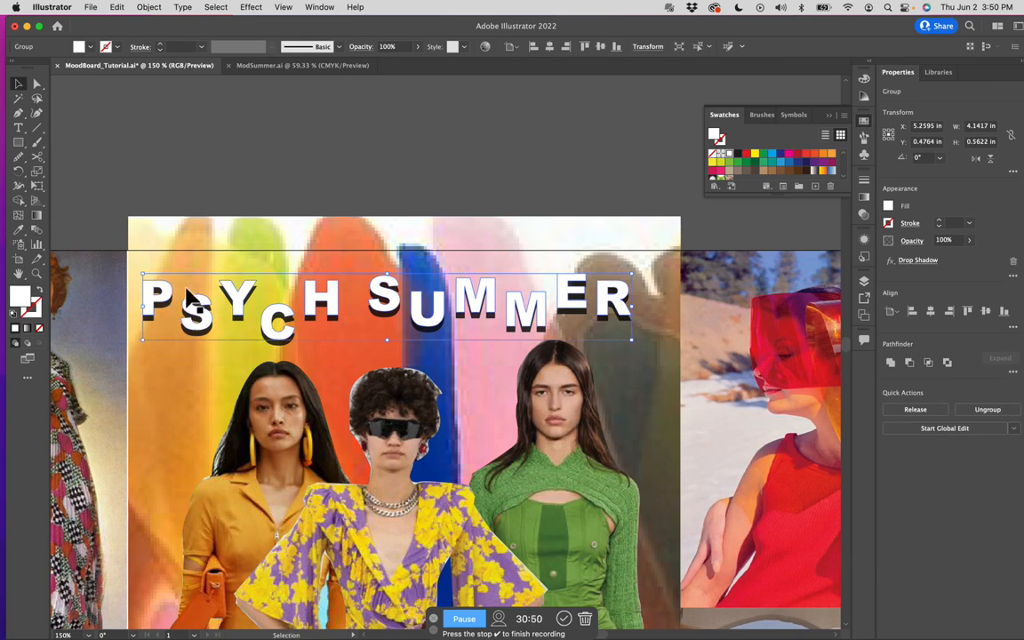
double_click(36, 313)
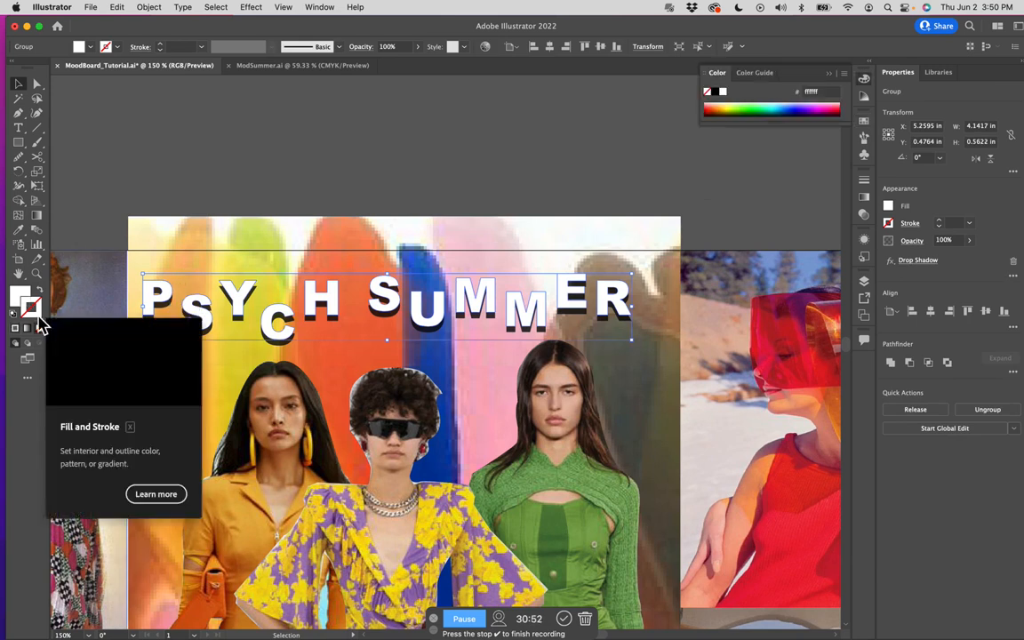
left_click(825, 354)
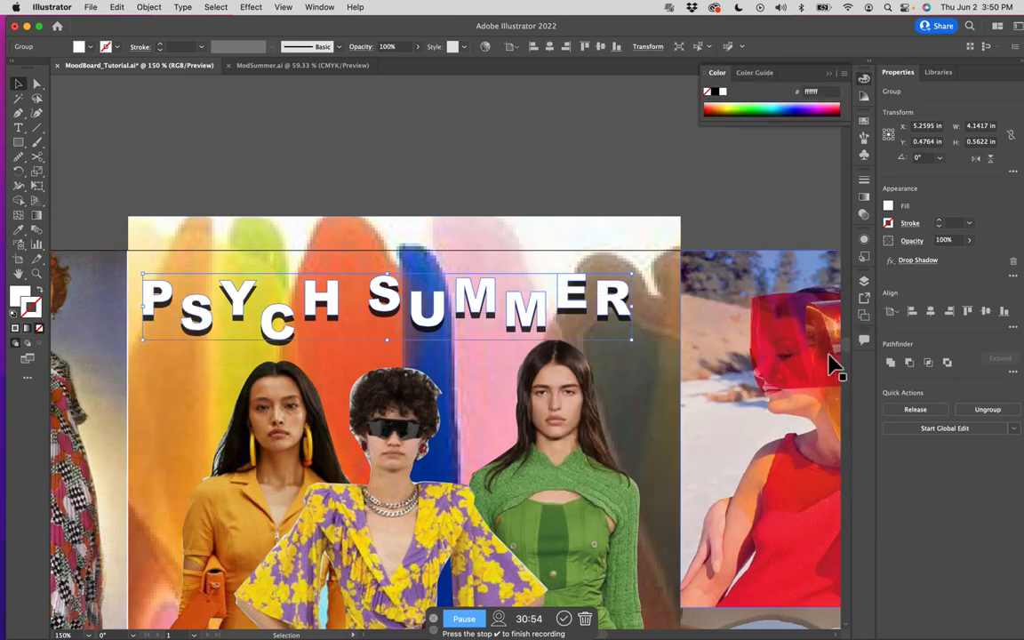
left_click(867, 122)
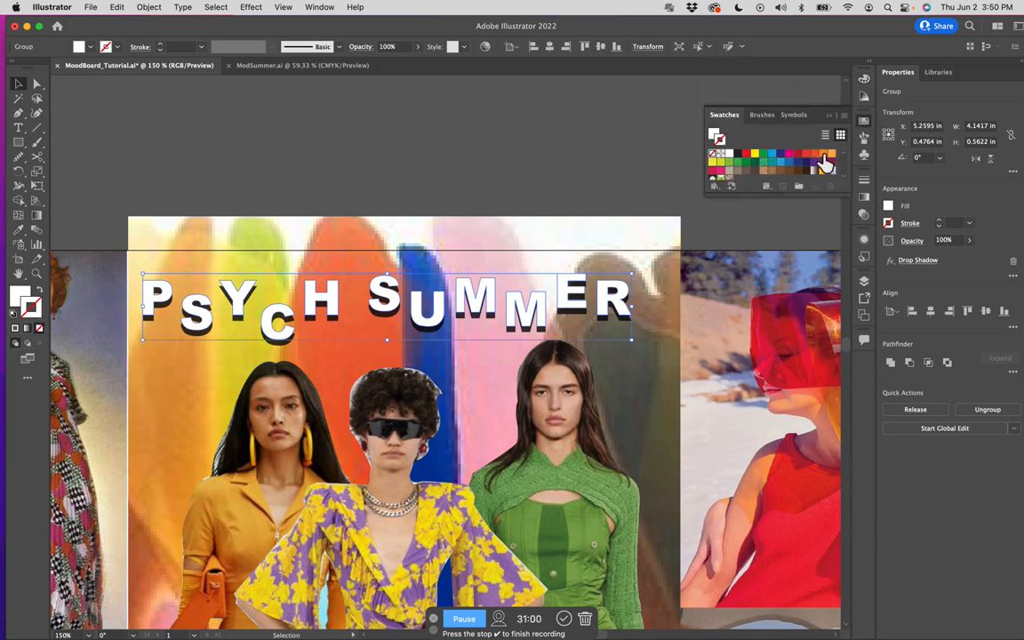
left_click(825, 156)
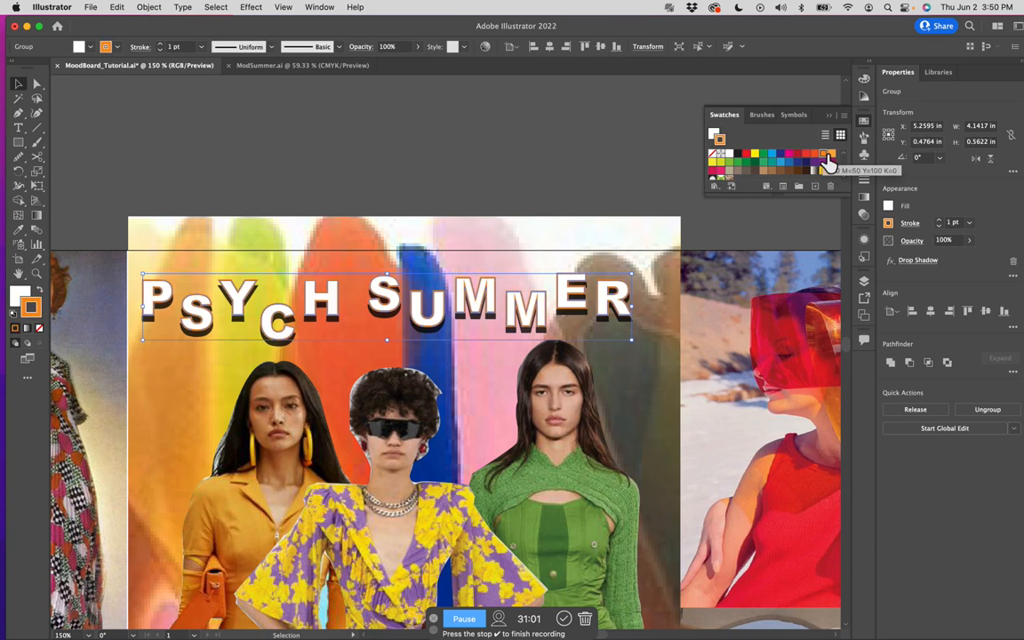
left_click(514, 144)
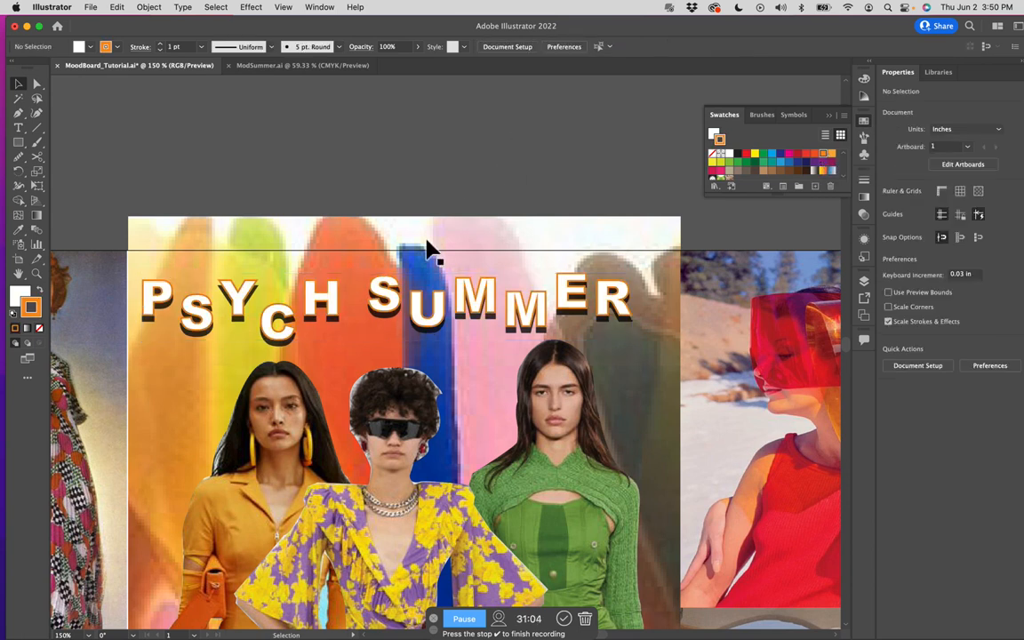
Show the full Stroke options for the title group and dock them beside the canvas
left_click(544, 311)
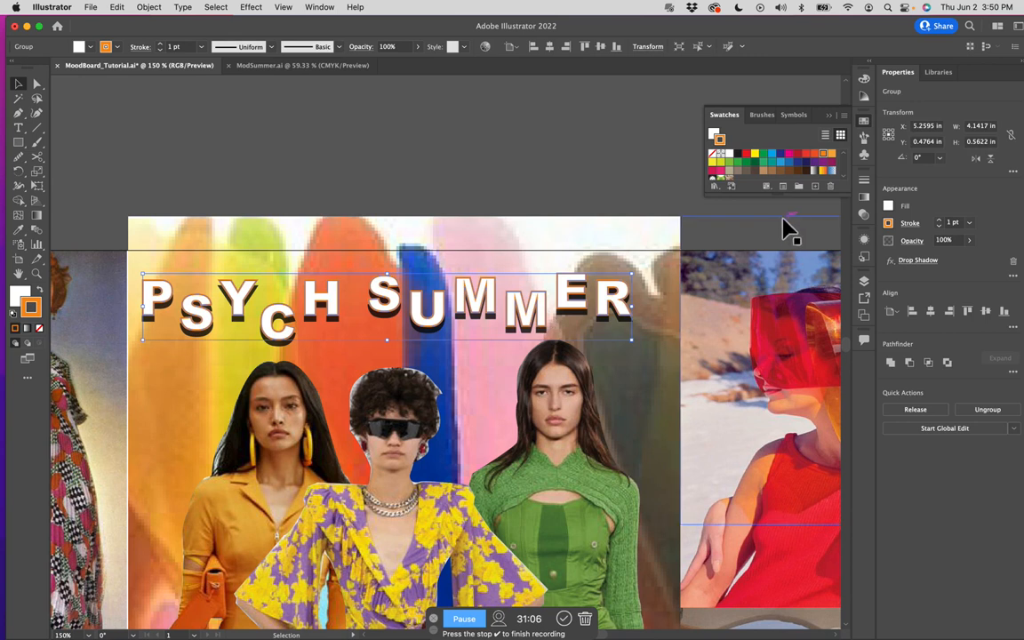
left_click(864, 182)
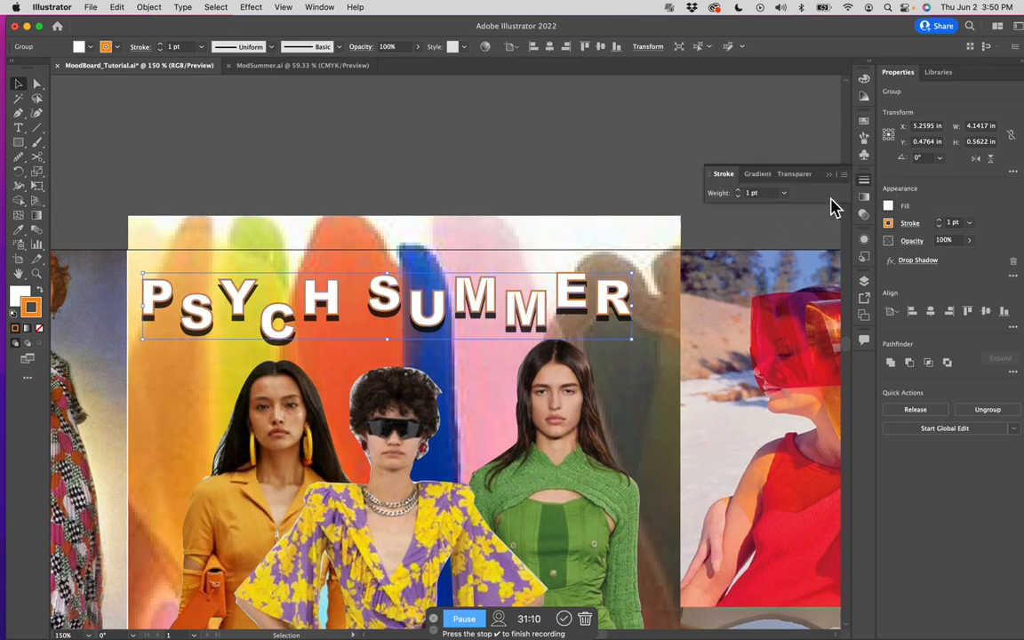
left_click(845, 175)
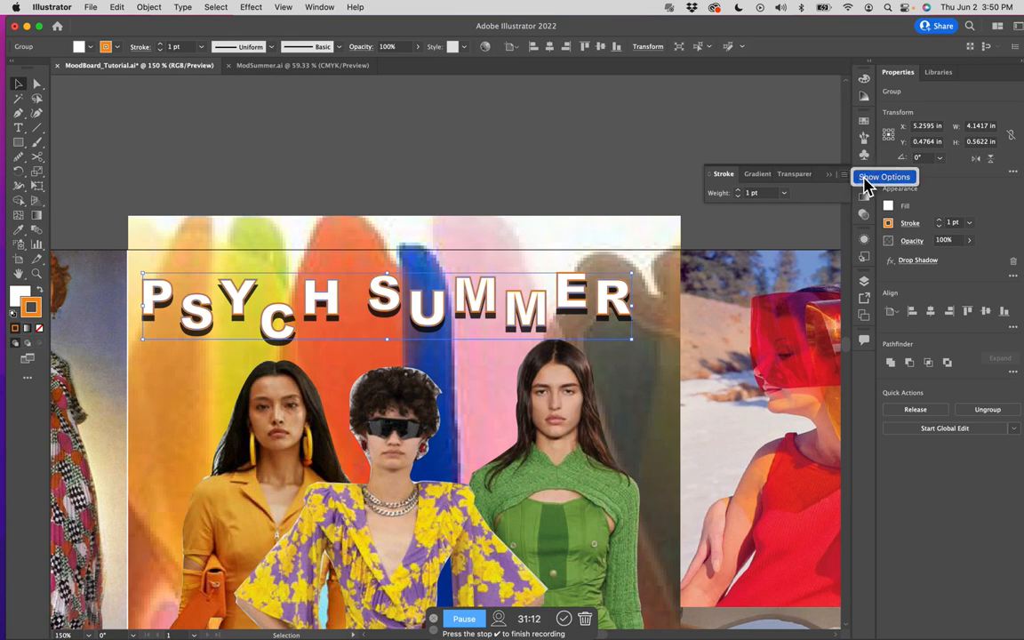
left_click(864, 178)
mouse_move(840, 177)
left_mouse_down()
mouse_move(845, 109)
mouse_move(848, 139)
left_mouse_up()
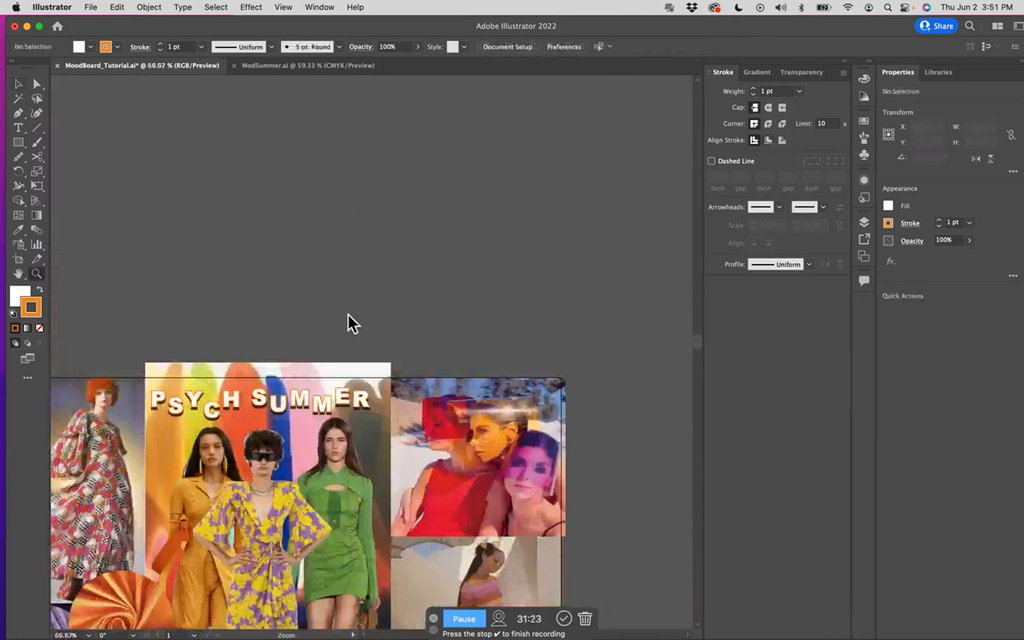
Draw an unfilled rectangle with an orange stroke and fit its edges to the artboard, about 10.99 by 8.5 in
left_click_drag(350, 323, 455, 81)
left_click(27, 84)
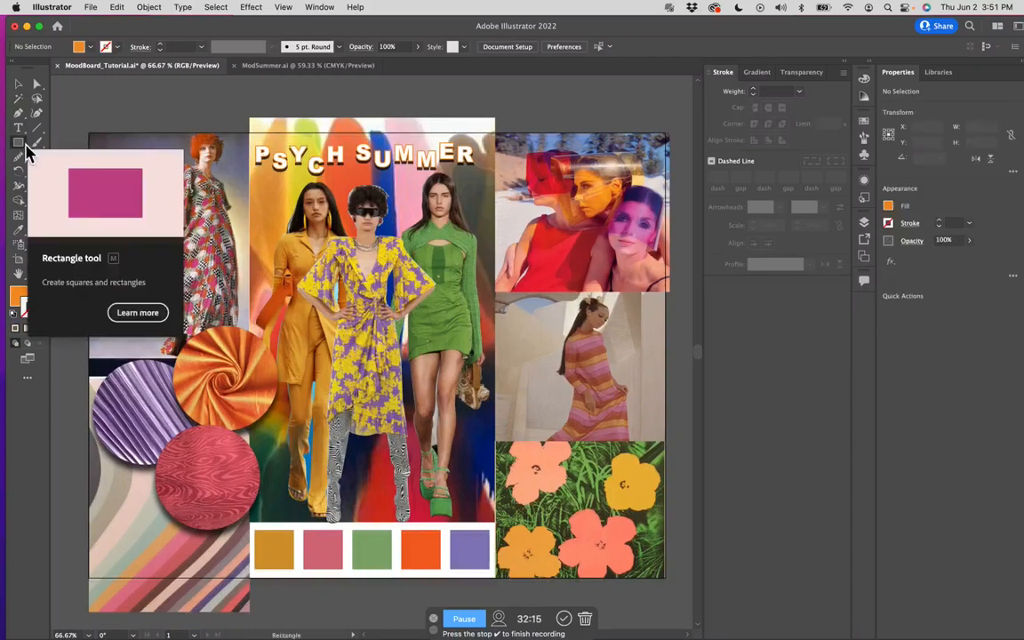
left_click(21, 143)
left_click(53, 146)
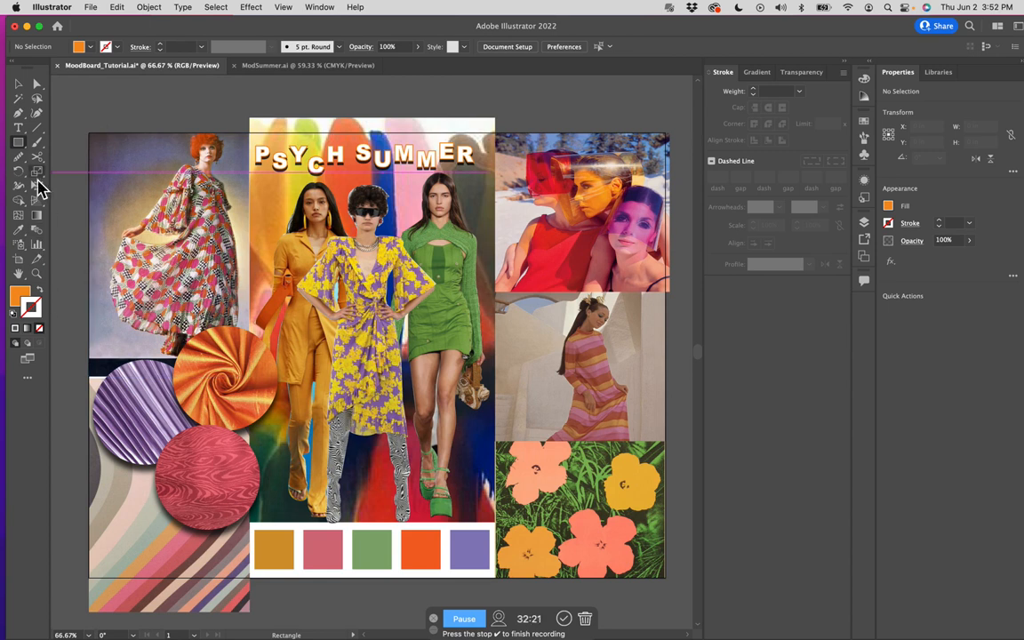
left_click(44, 297)
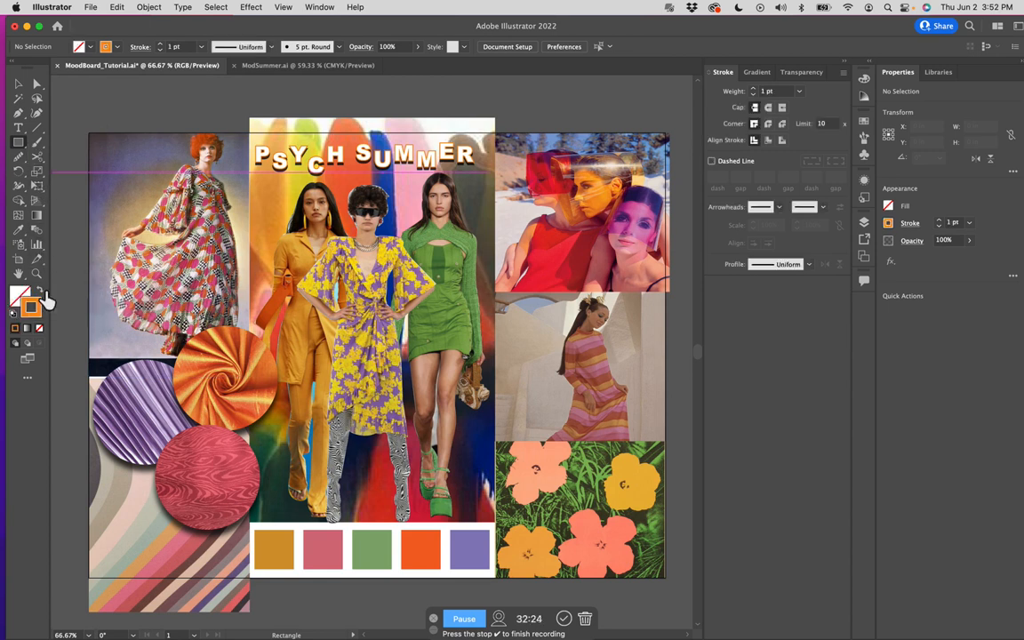
left_click(94, 138)
left_click(441, 305)
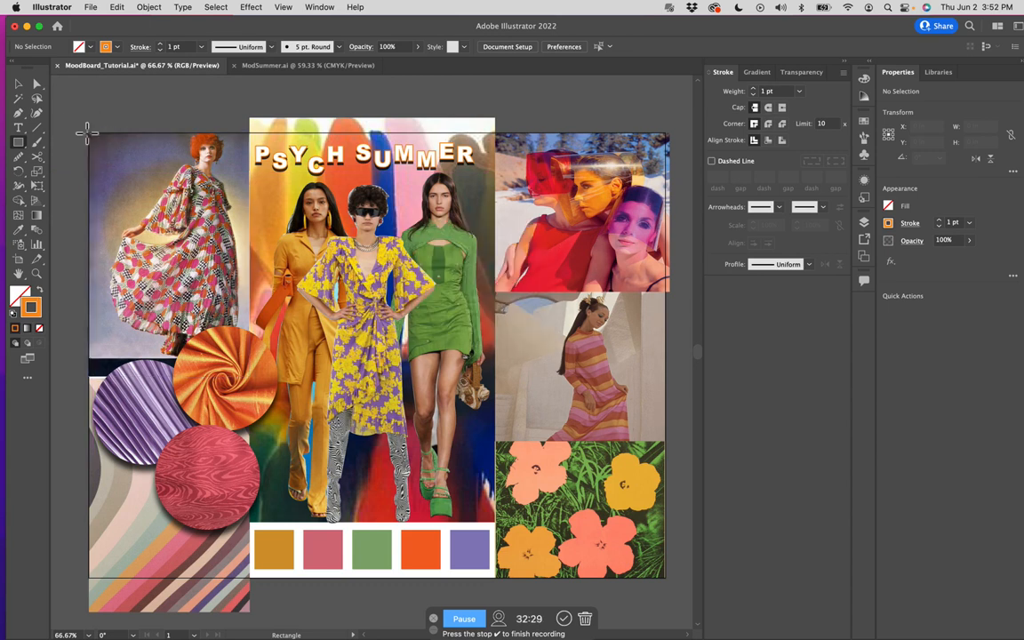
left_click_drag(79, 125, 669, 578)
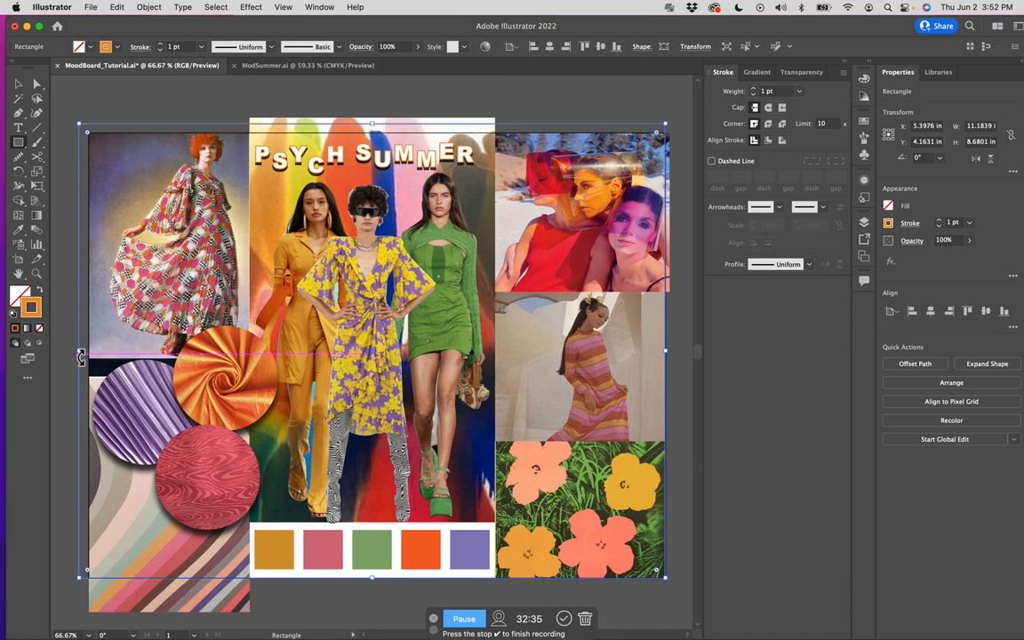
left_click_drag(80, 357, 89, 330)
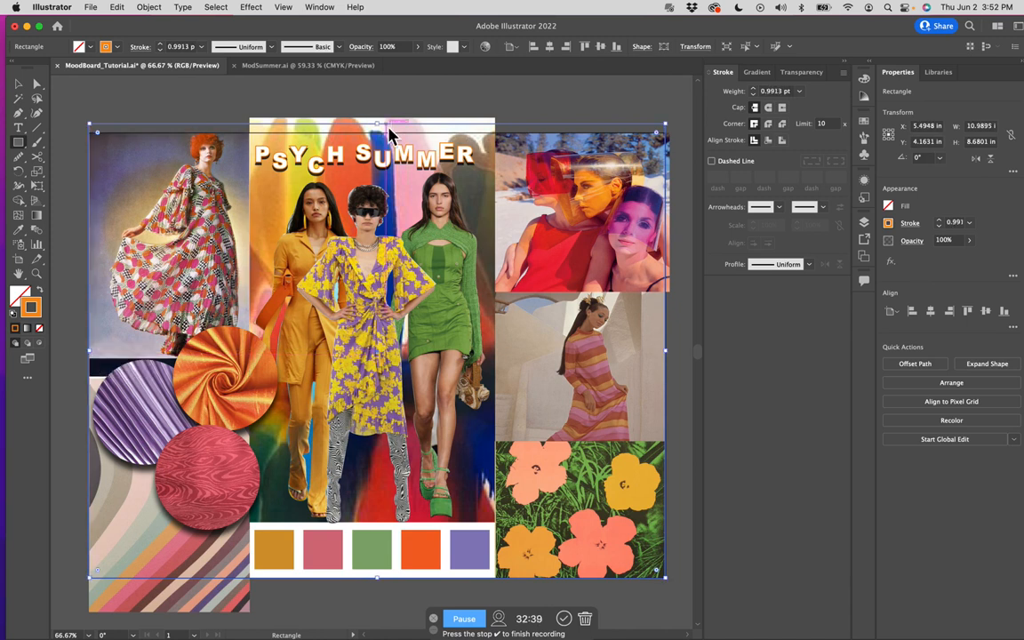
left_click_drag(384, 123, 385, 134)
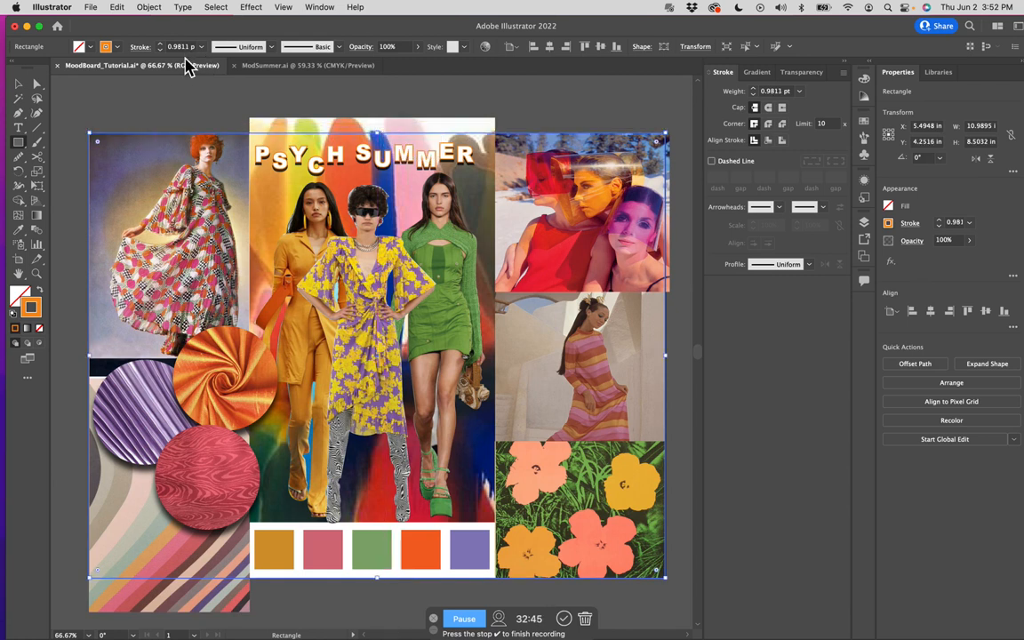
Thicken the border rectangle's stroke to 13 pt and deselect it
left_click(162, 44)
left_click(161, 44)
left_click(162, 45)
left_click(162, 45)
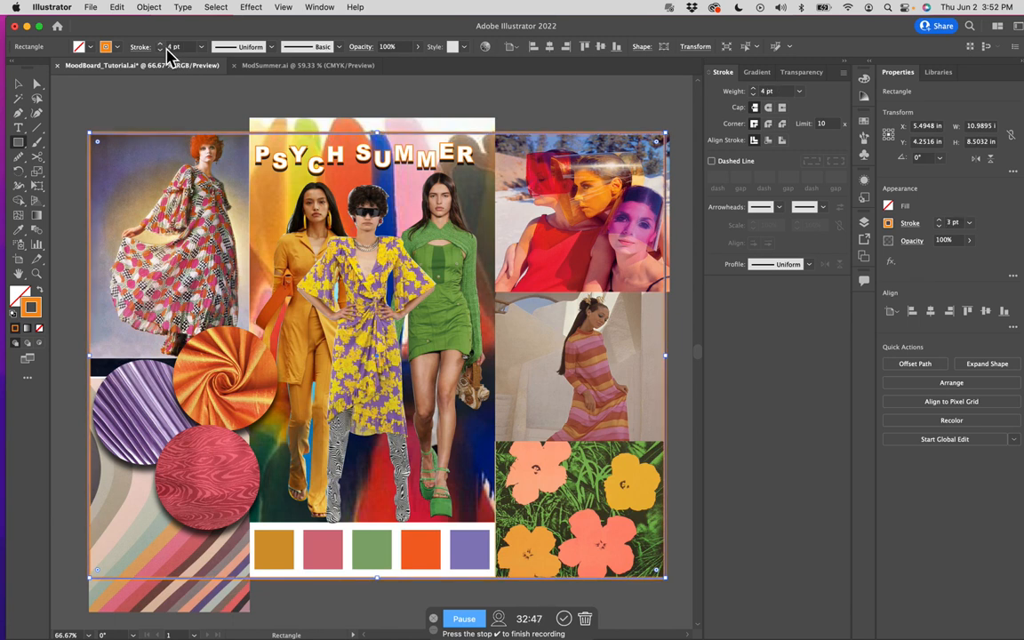
left_click(162, 44)
left_click(161, 45)
left_click(161, 44)
left_click(162, 45)
left_click(161, 44)
left_click(162, 44)
left_click(161, 44)
key("v")
left_click(160, 96)
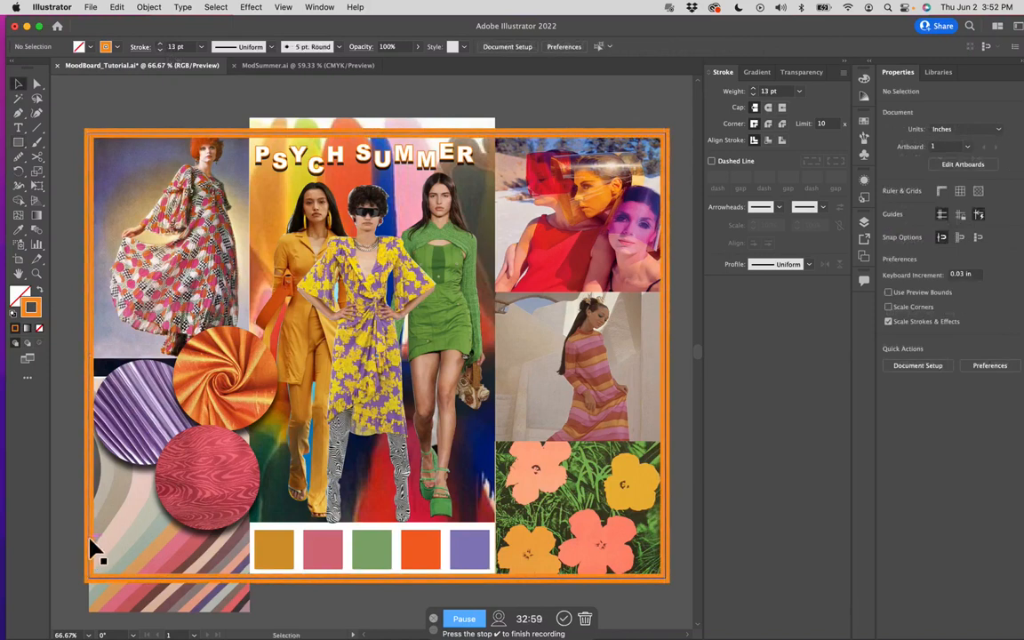
Align the border rectangle's stroke to the inside so the frame stays within the artboard
left_click(89, 543)
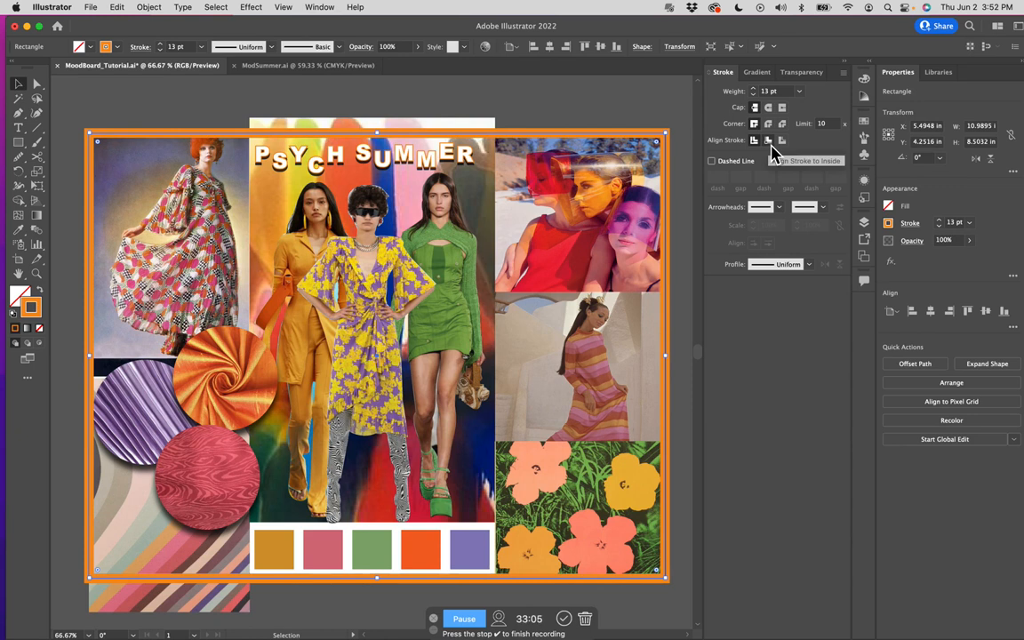
left_click(770, 142)
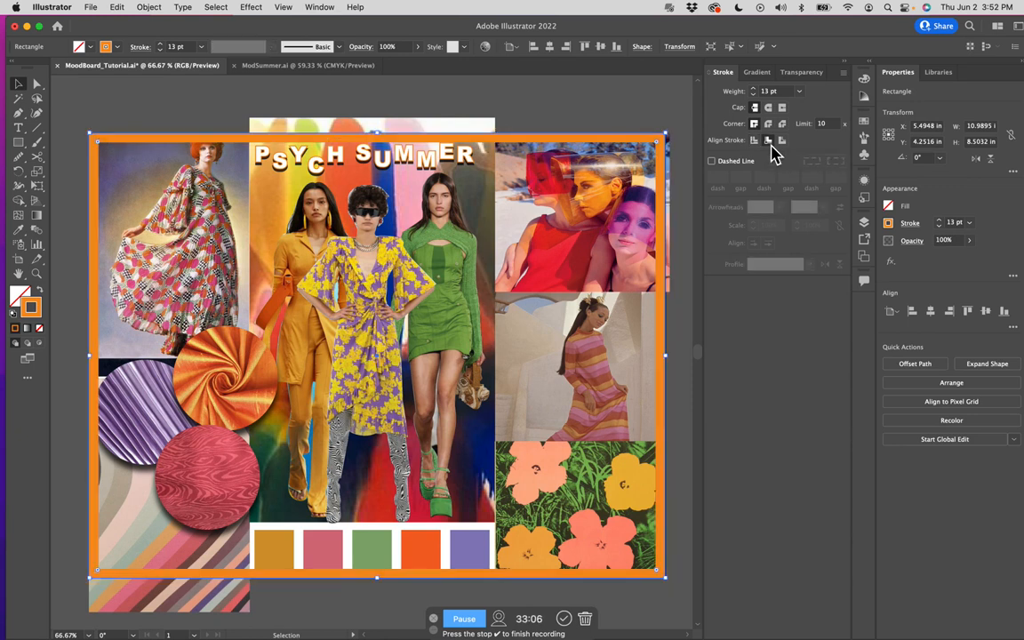
left_click(677, 142)
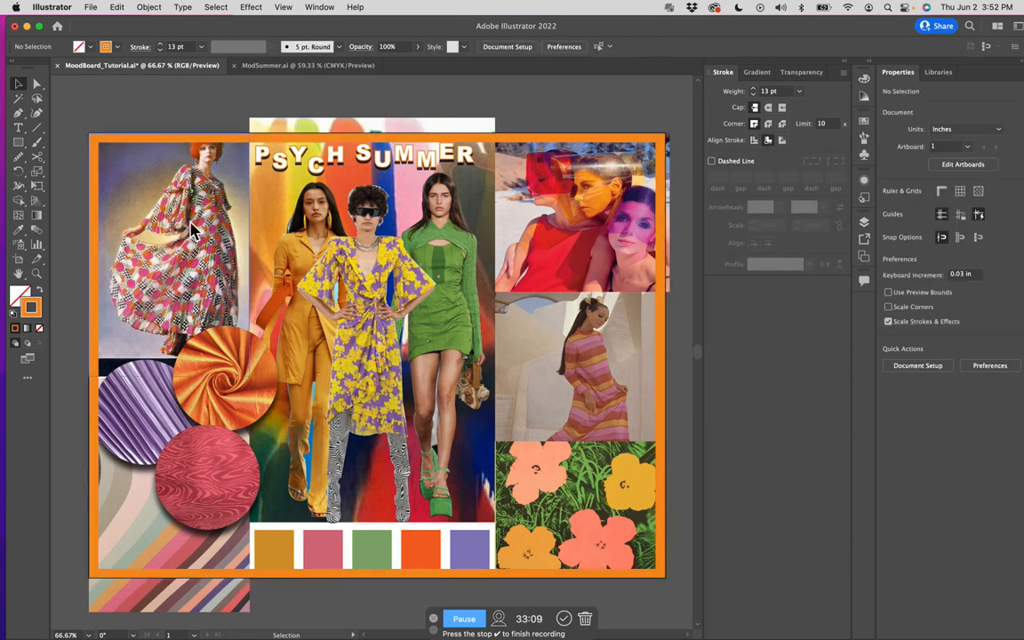
Nudge the PSYCH SUMMER title group slightly down, away from the upper border
left_click(266, 169)
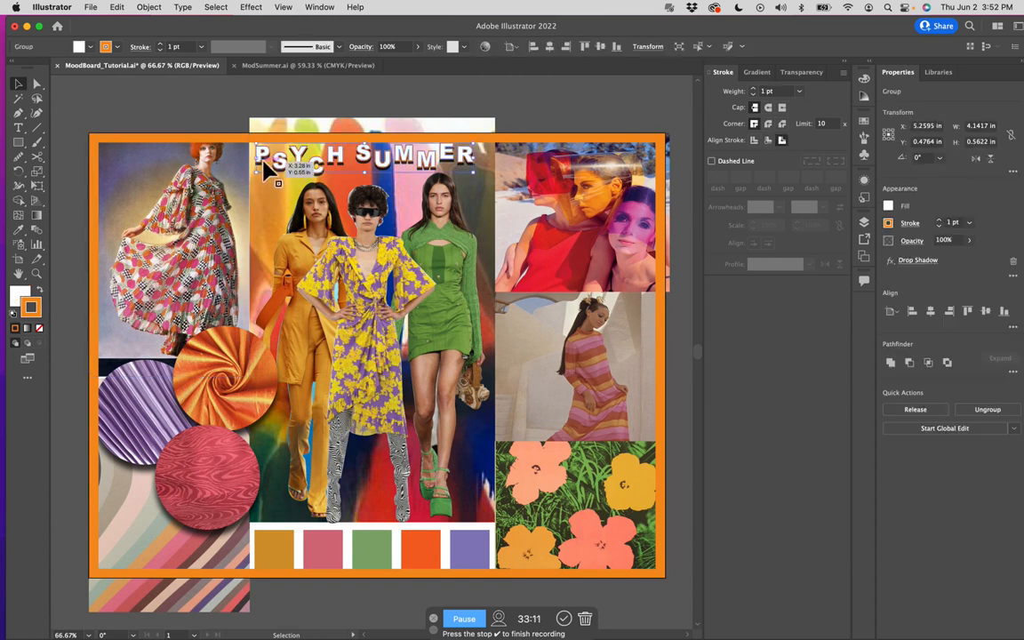
key("Down")
key("Down")
key("Down")
key("Down")
key("Down")
key("Down")
key("Down")
key("Down")
key("Down")
key("Down")
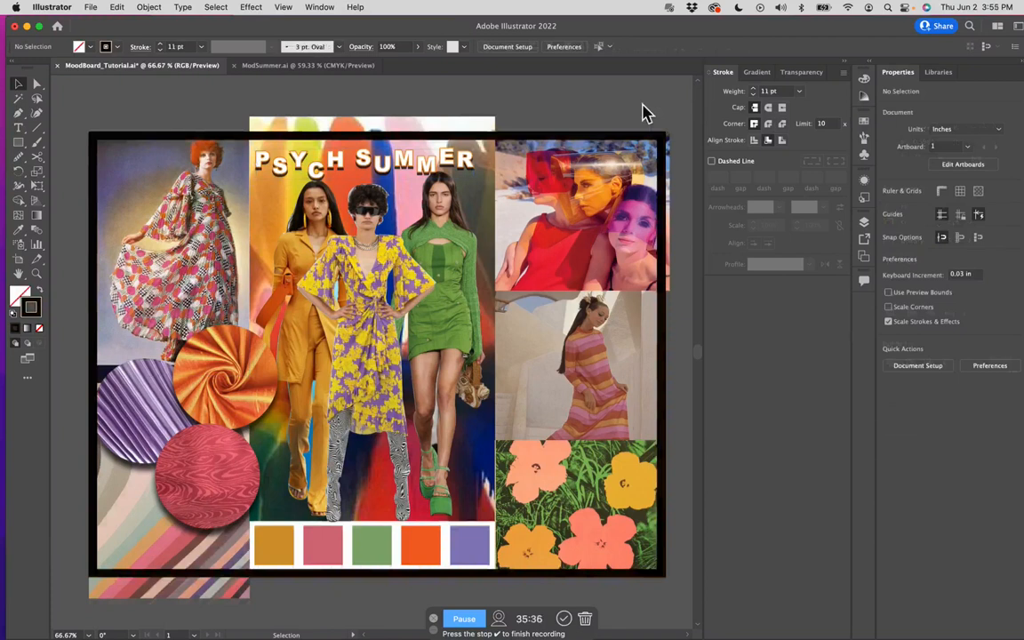
Save the MoodBoard_Tutorial document
key("a")
key("super+s")
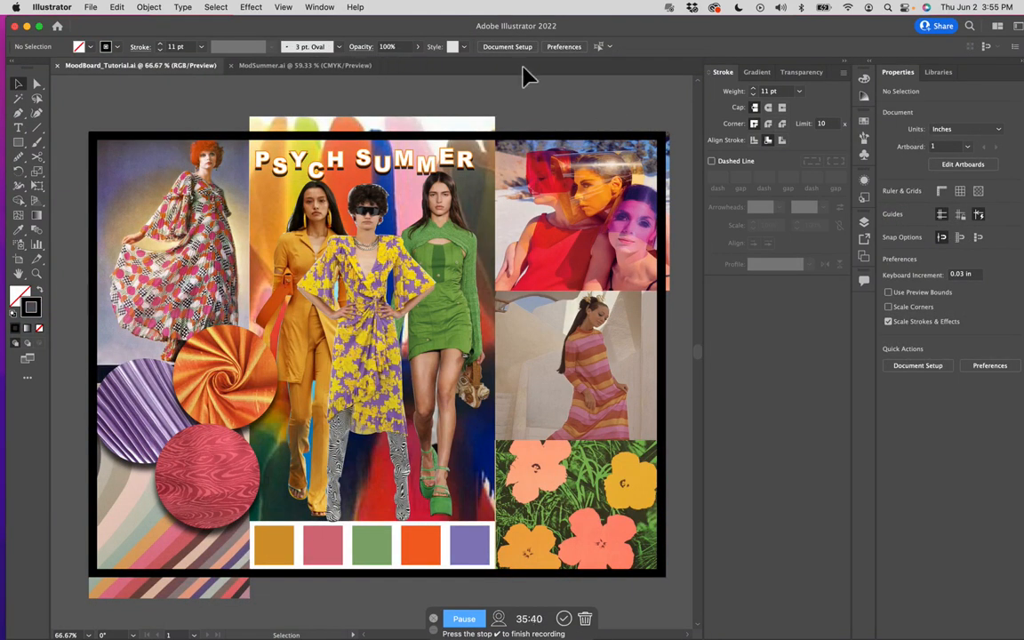
left_click(89, 8)
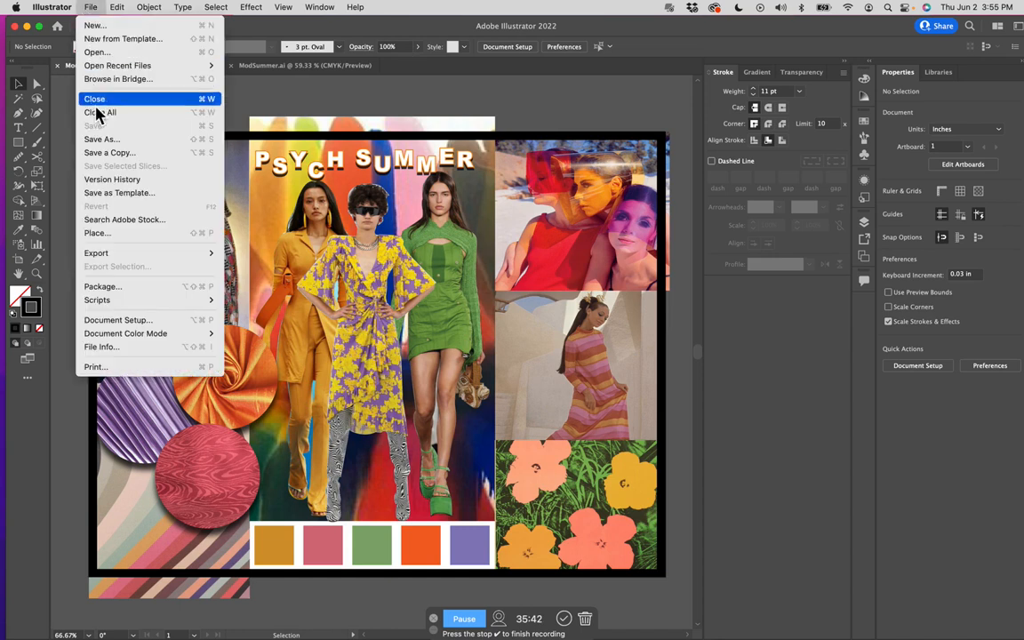
left_click(535, 111)
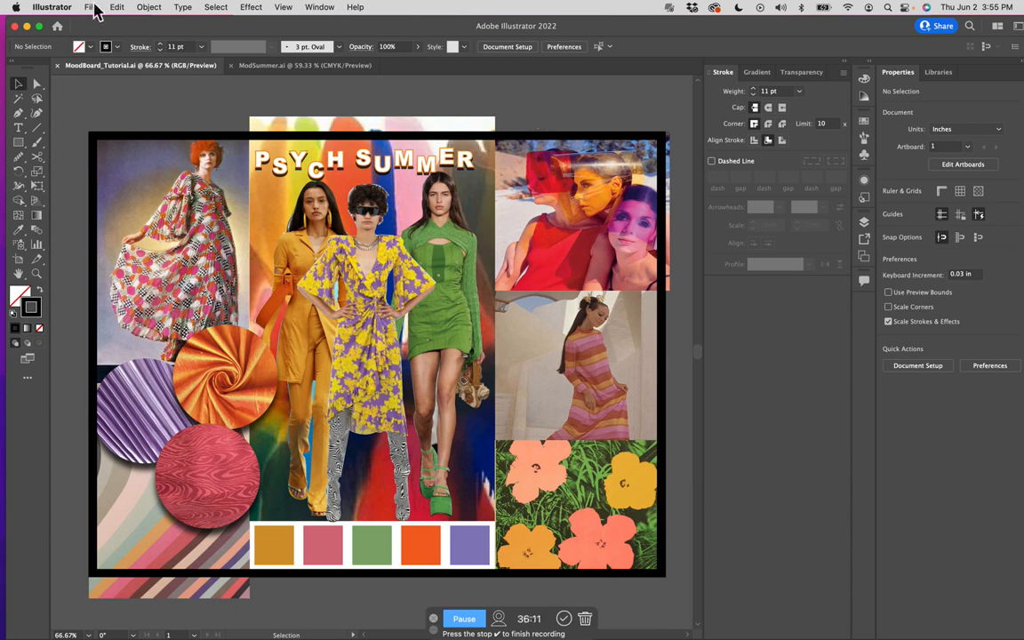
Export the mood board as MoodBoard_Tutorial in JPEG format with Use Artboards enabled, into the Lesson 5 Mood Board folder
left_click(91, 7)
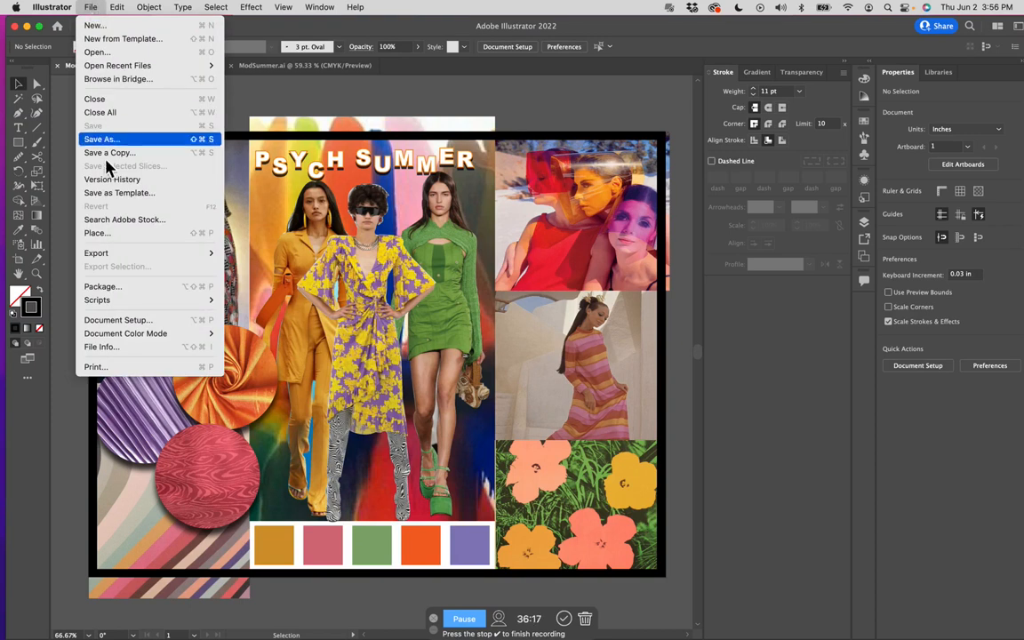
mouse_move(142, 255)
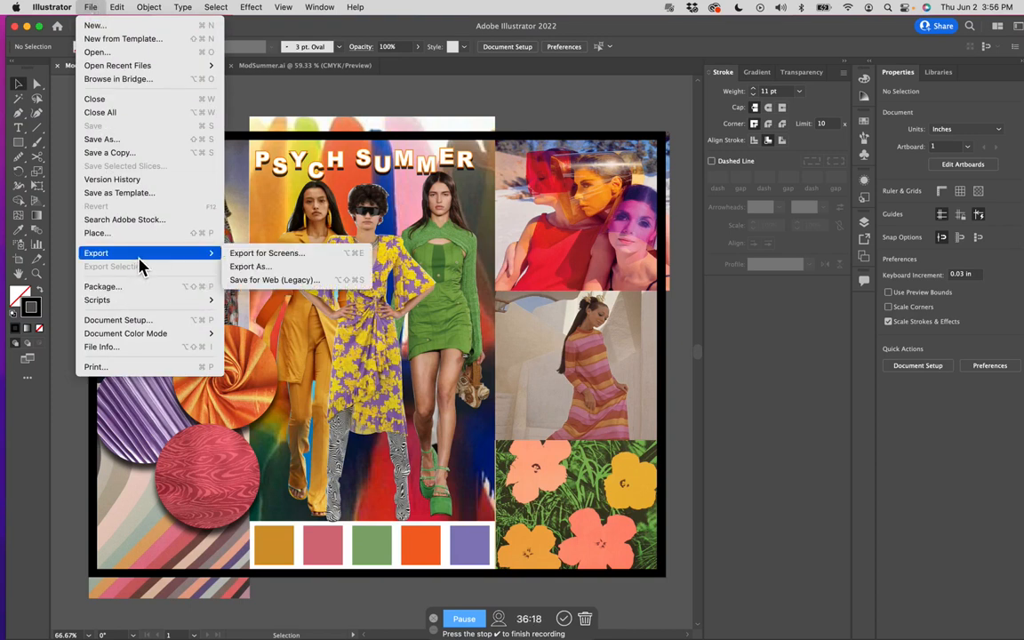
left_click(251, 268)
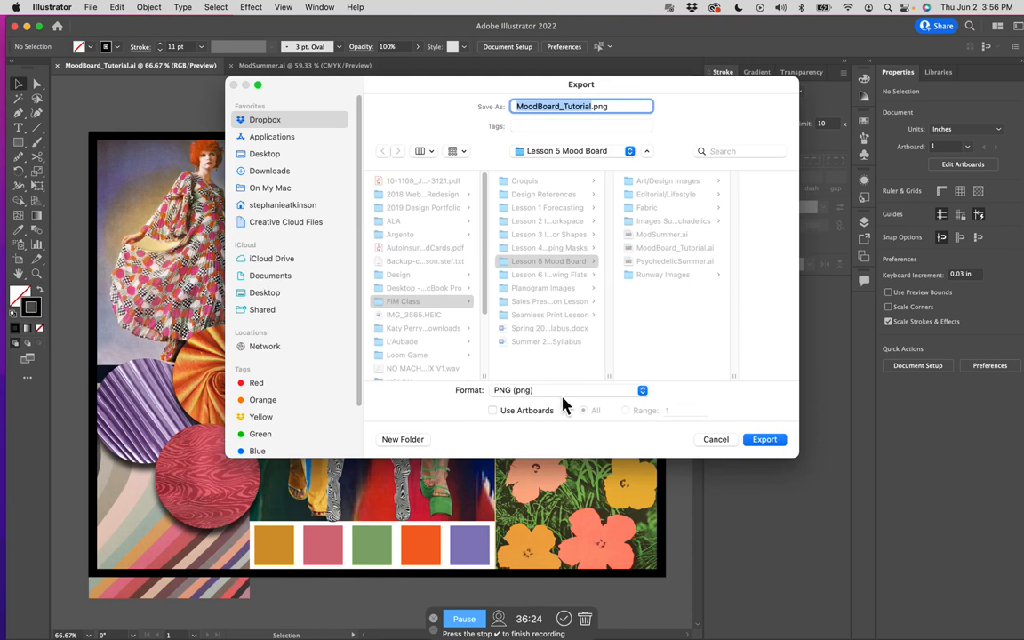
left_click(555, 392)
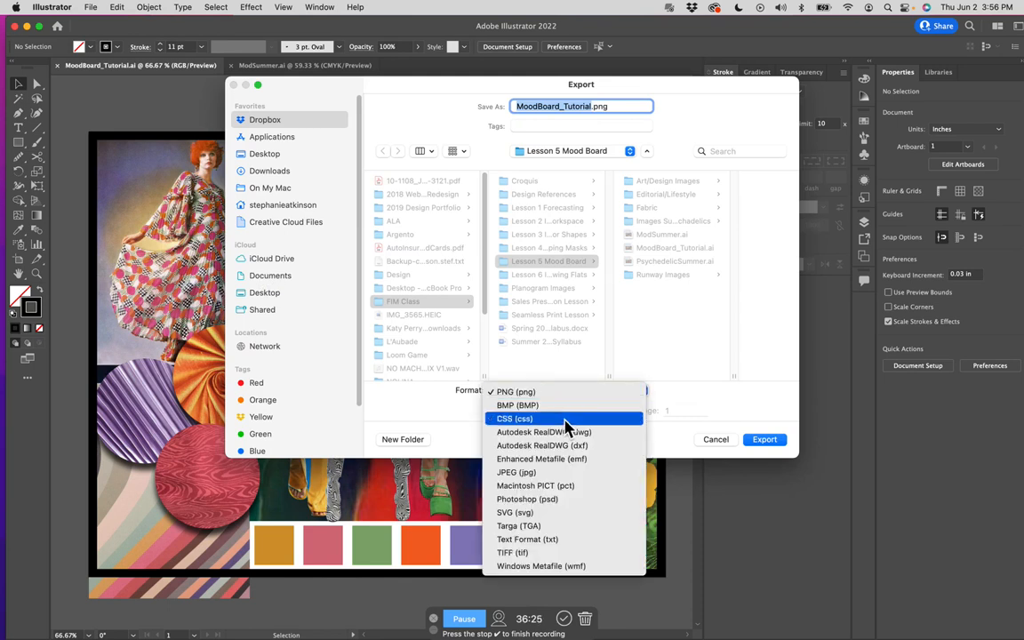
left_click(585, 481)
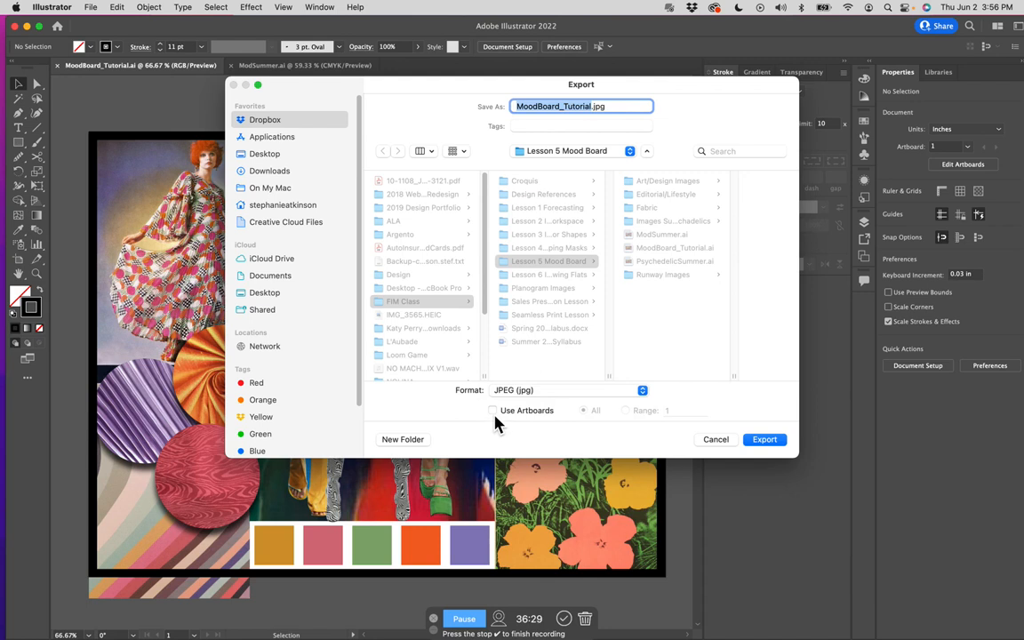
left_click(493, 411)
left_click(776, 447)
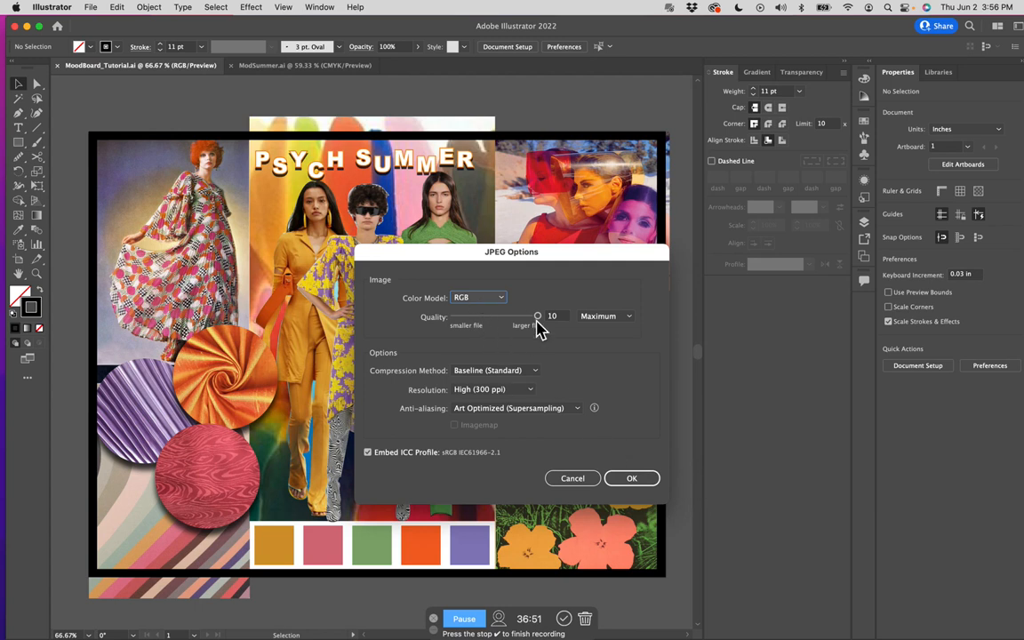
Set the JPEG resolution to Medium (150 ppi) and complete the export
left_click(506, 389)
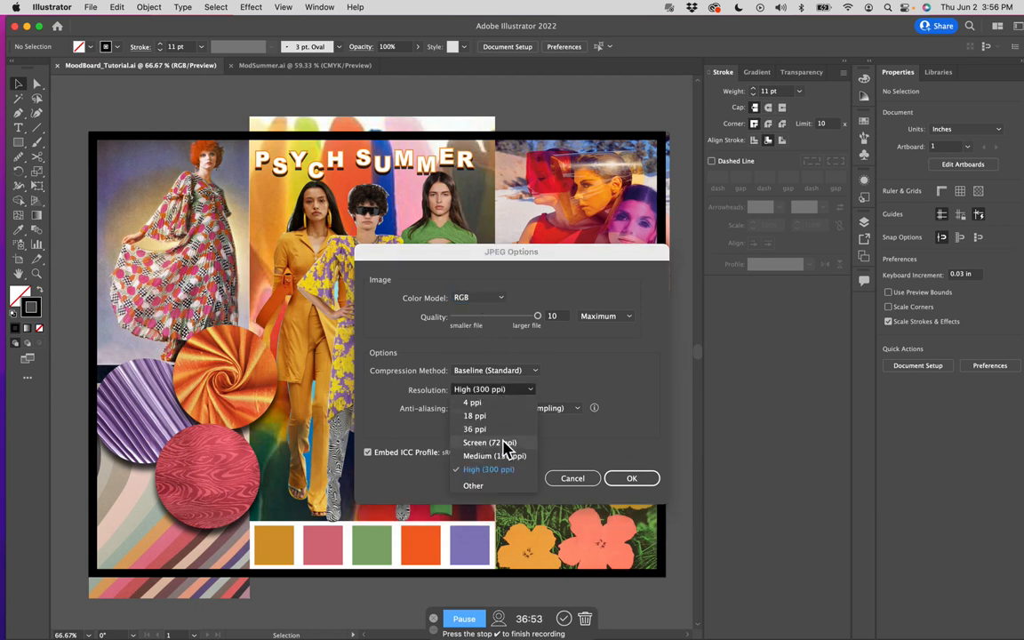
left_click(504, 455)
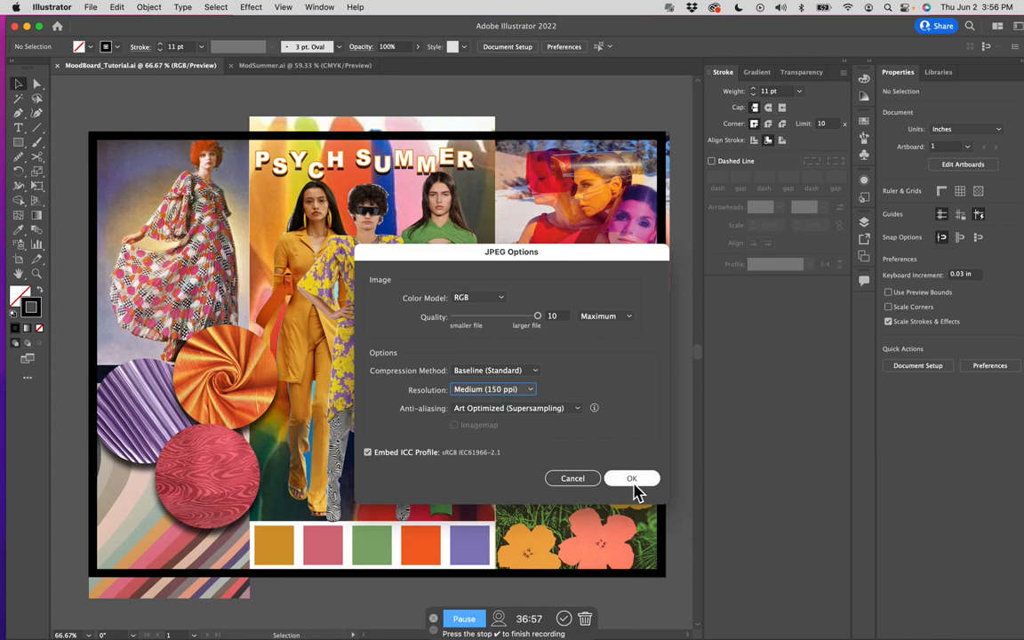
left_click(633, 480)
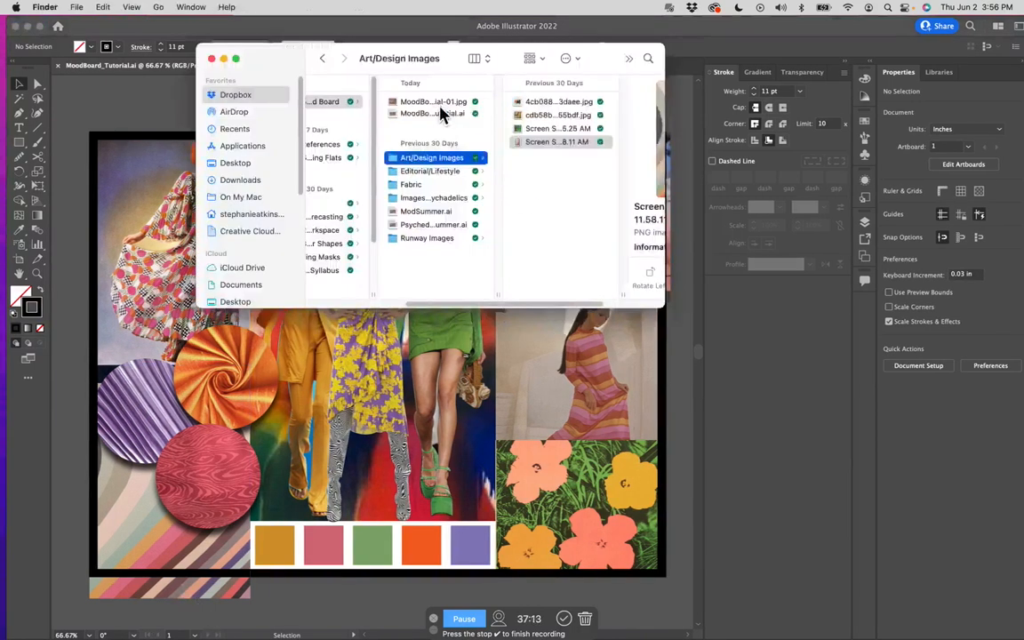
Open the exported MoodBoard_Tutorial-01.jpg from Finder in Preview and examine the finished board
left_click(436, 113)
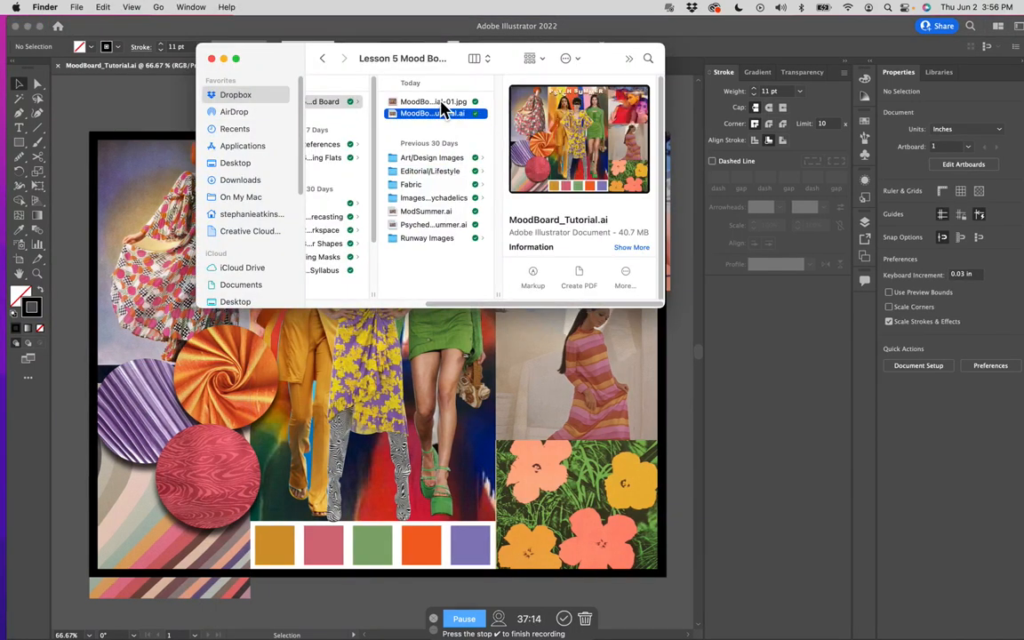
left_click(435, 102)
double_click(436, 101)
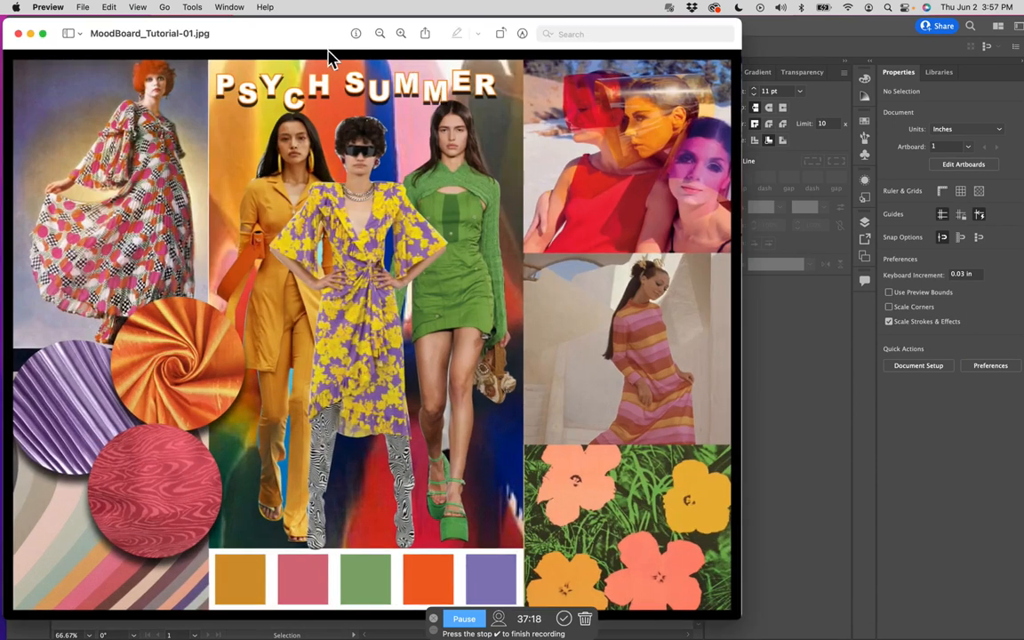
left_click_drag(321, 49, 378, 51)
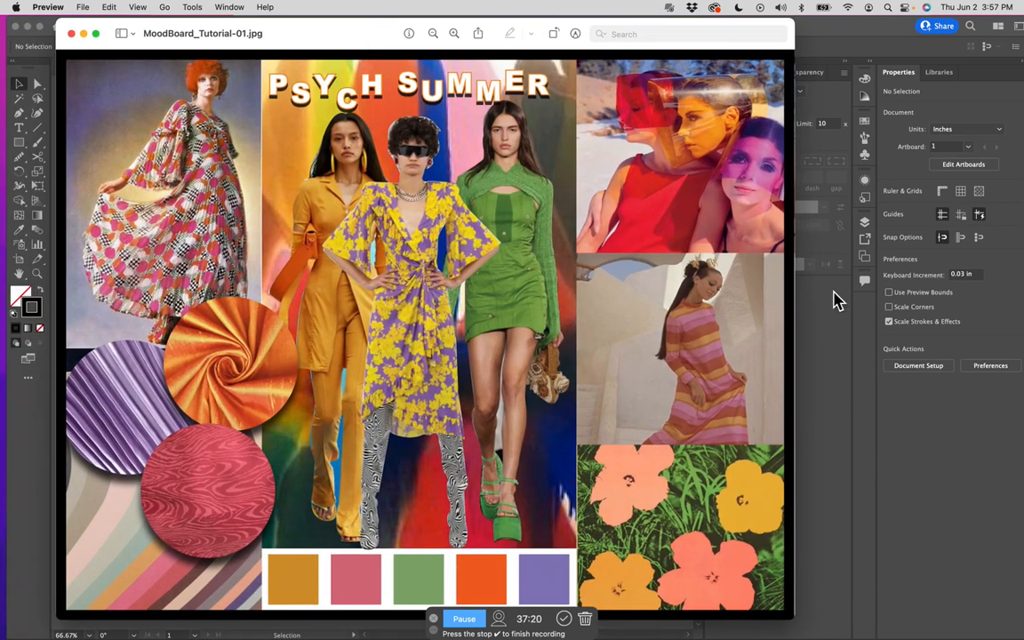